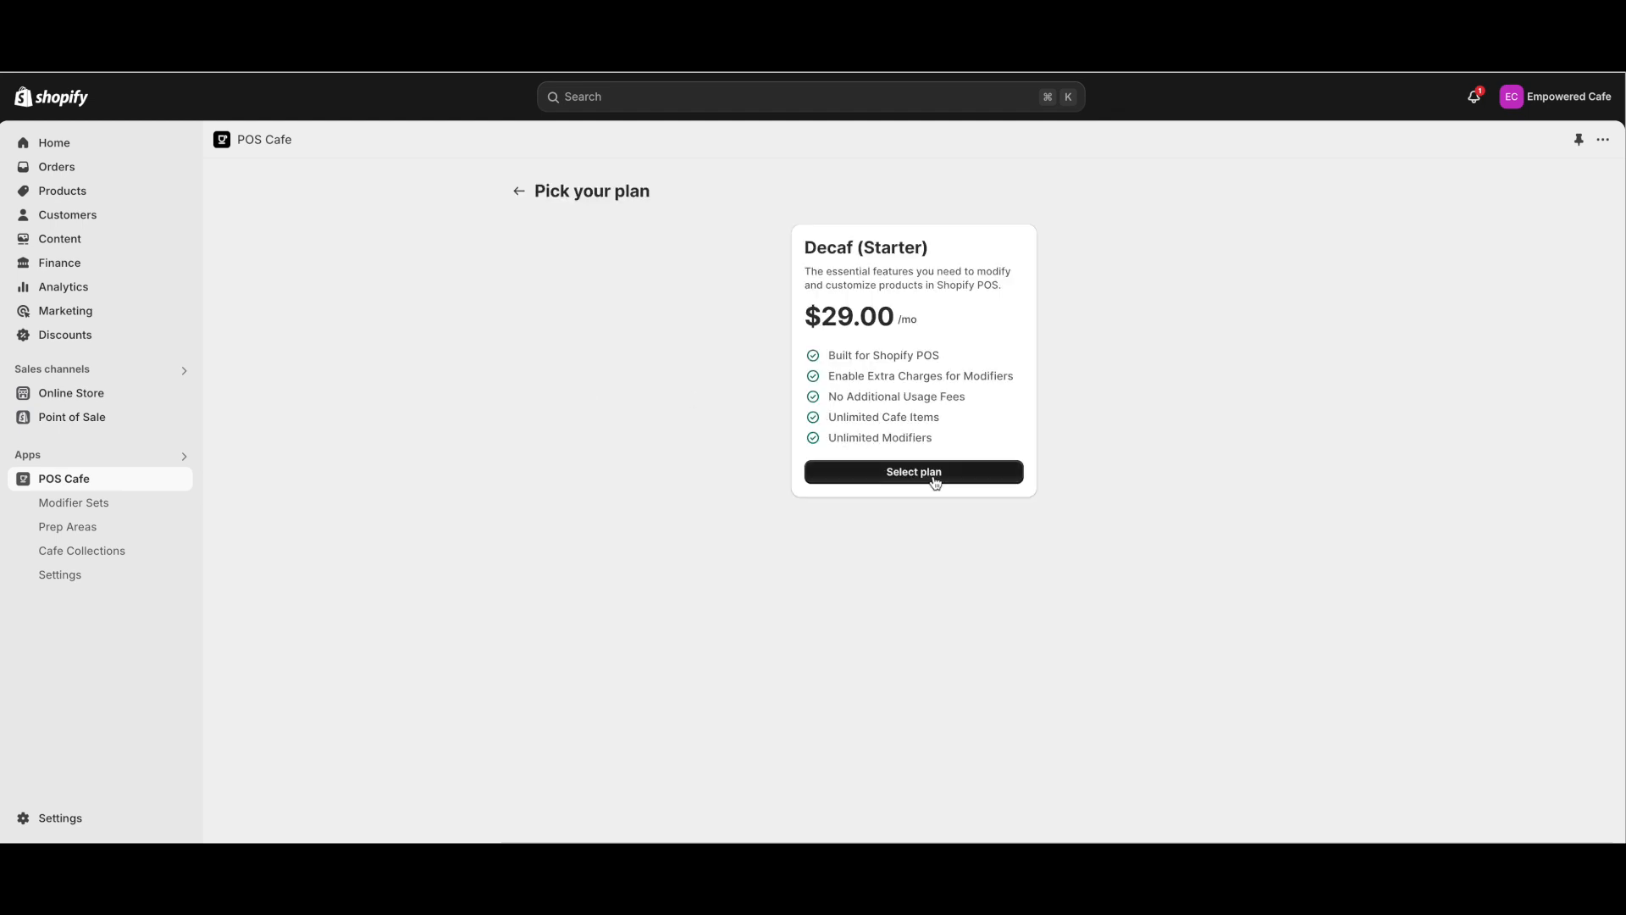
# - Select the Decaf (Starter) plan for POS Cafe and approve its subscription
pyautogui.click(930, 476)
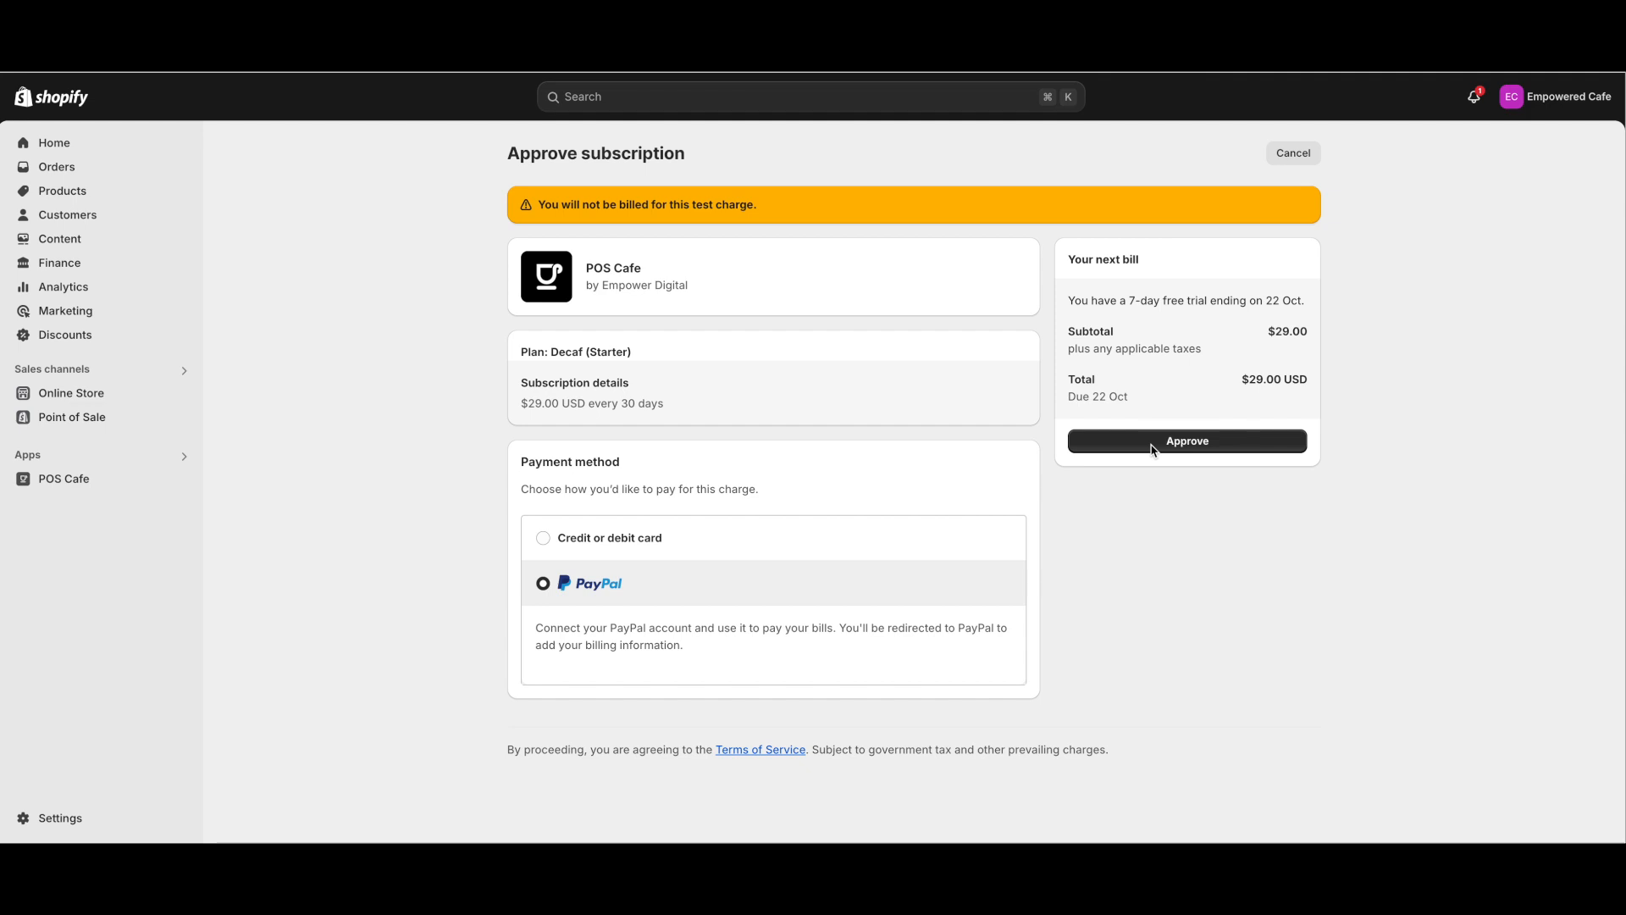
pyautogui.click(1151, 445)
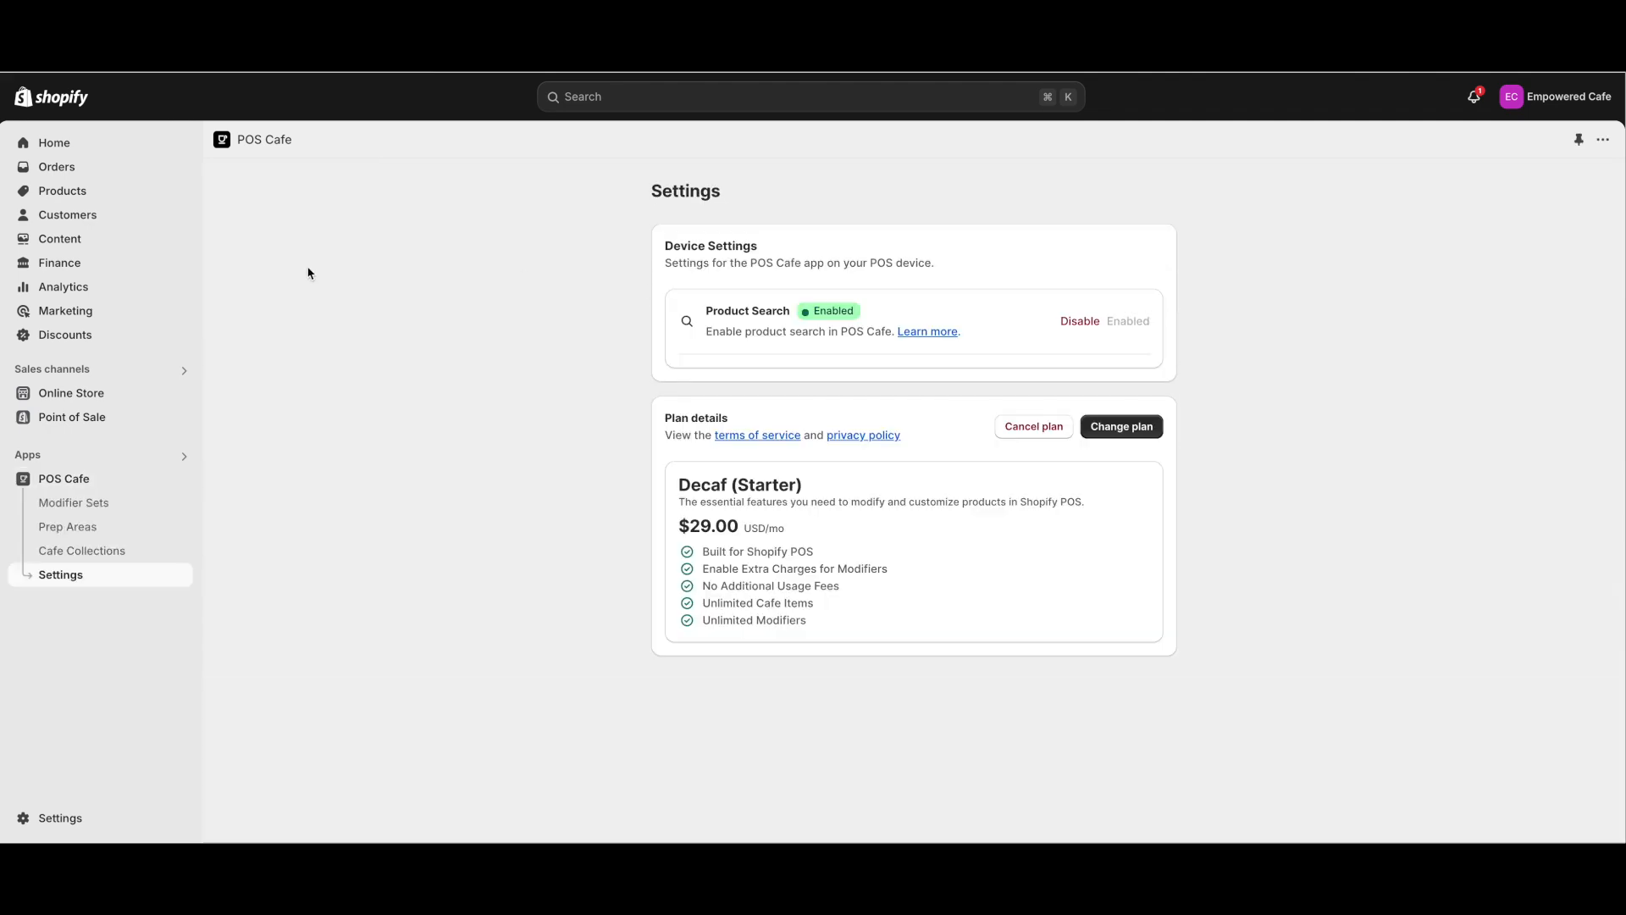
# - Review the Mocha product's size variants, prices, collection, tags and sales channel publishing, and return to the product list
pyautogui.click(46, 200)
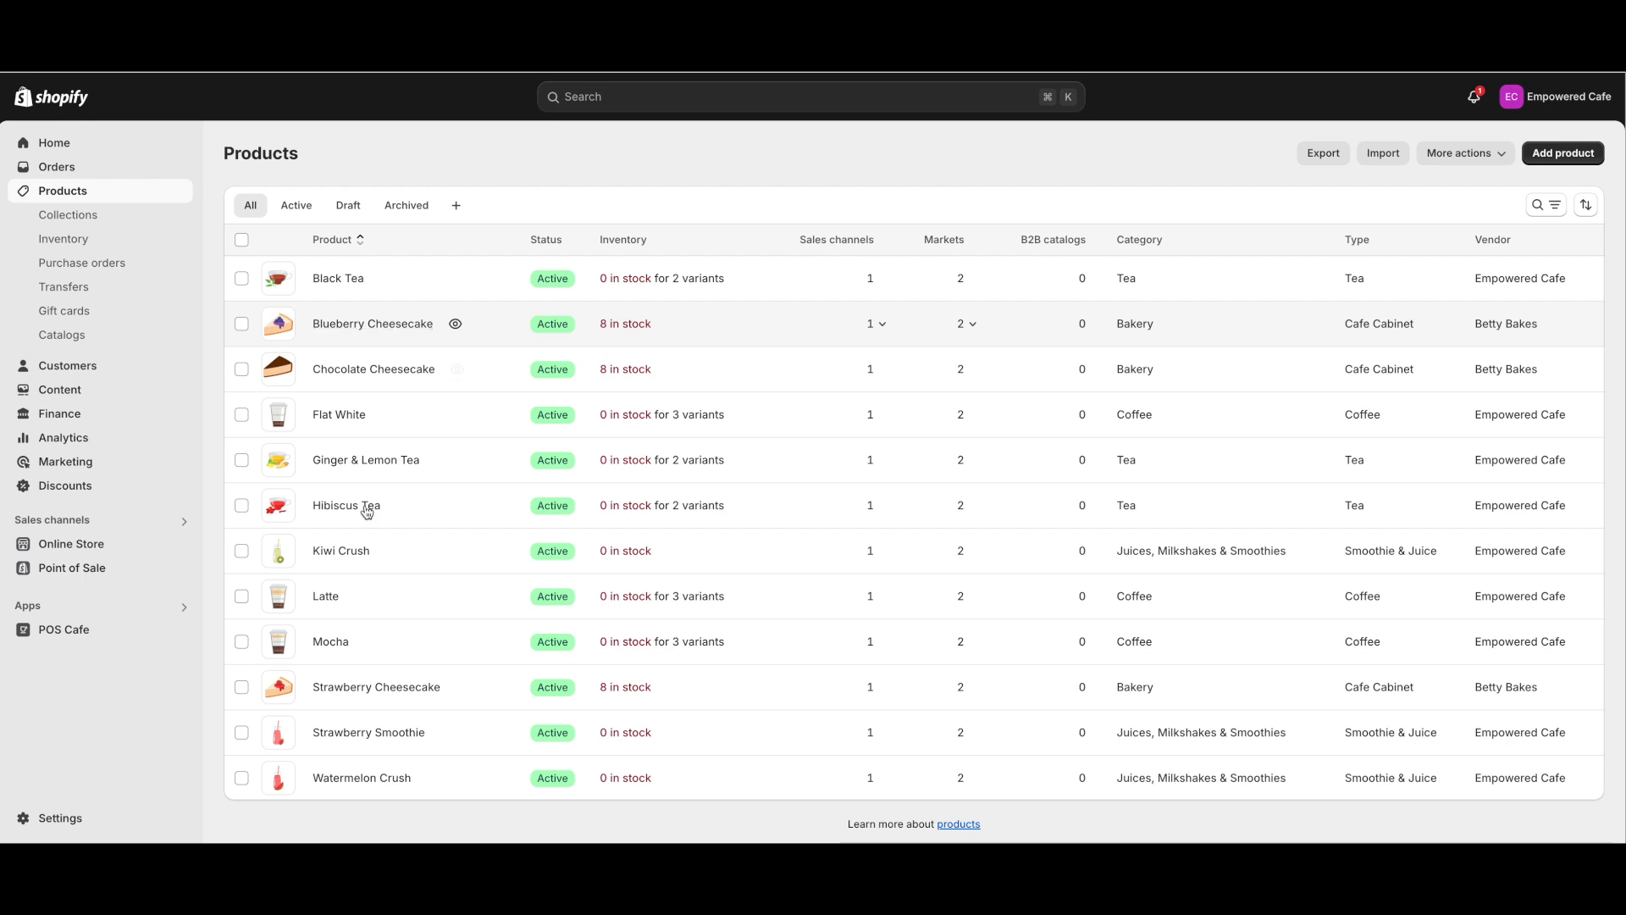
pyautogui.click(335, 641)
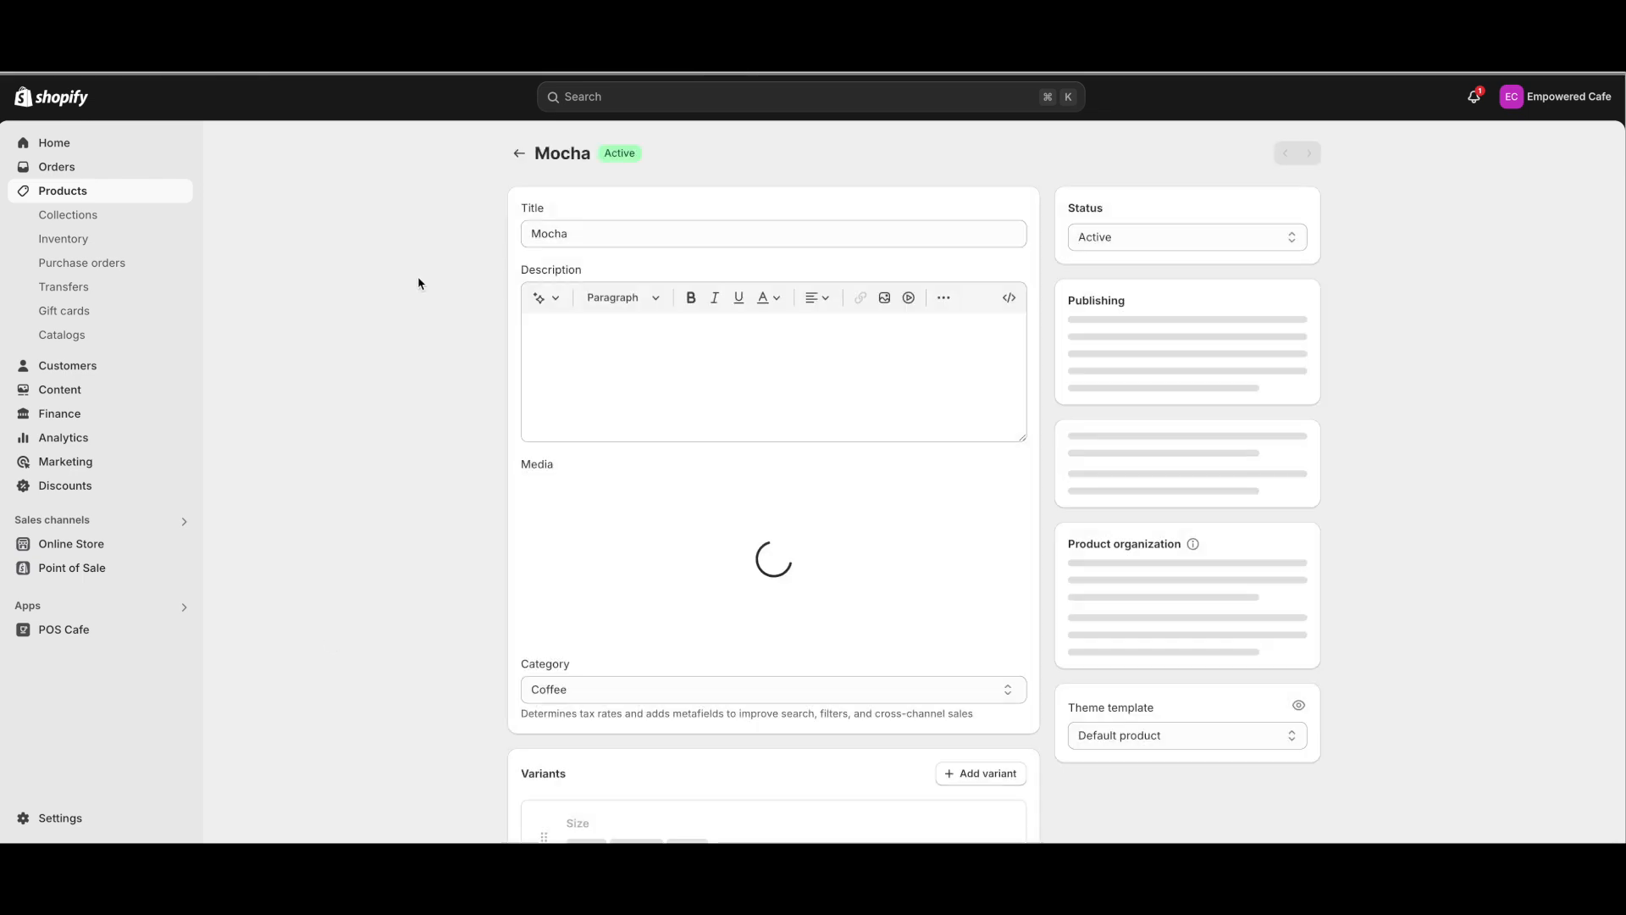
pyautogui.scroll(-3, 740, 562)
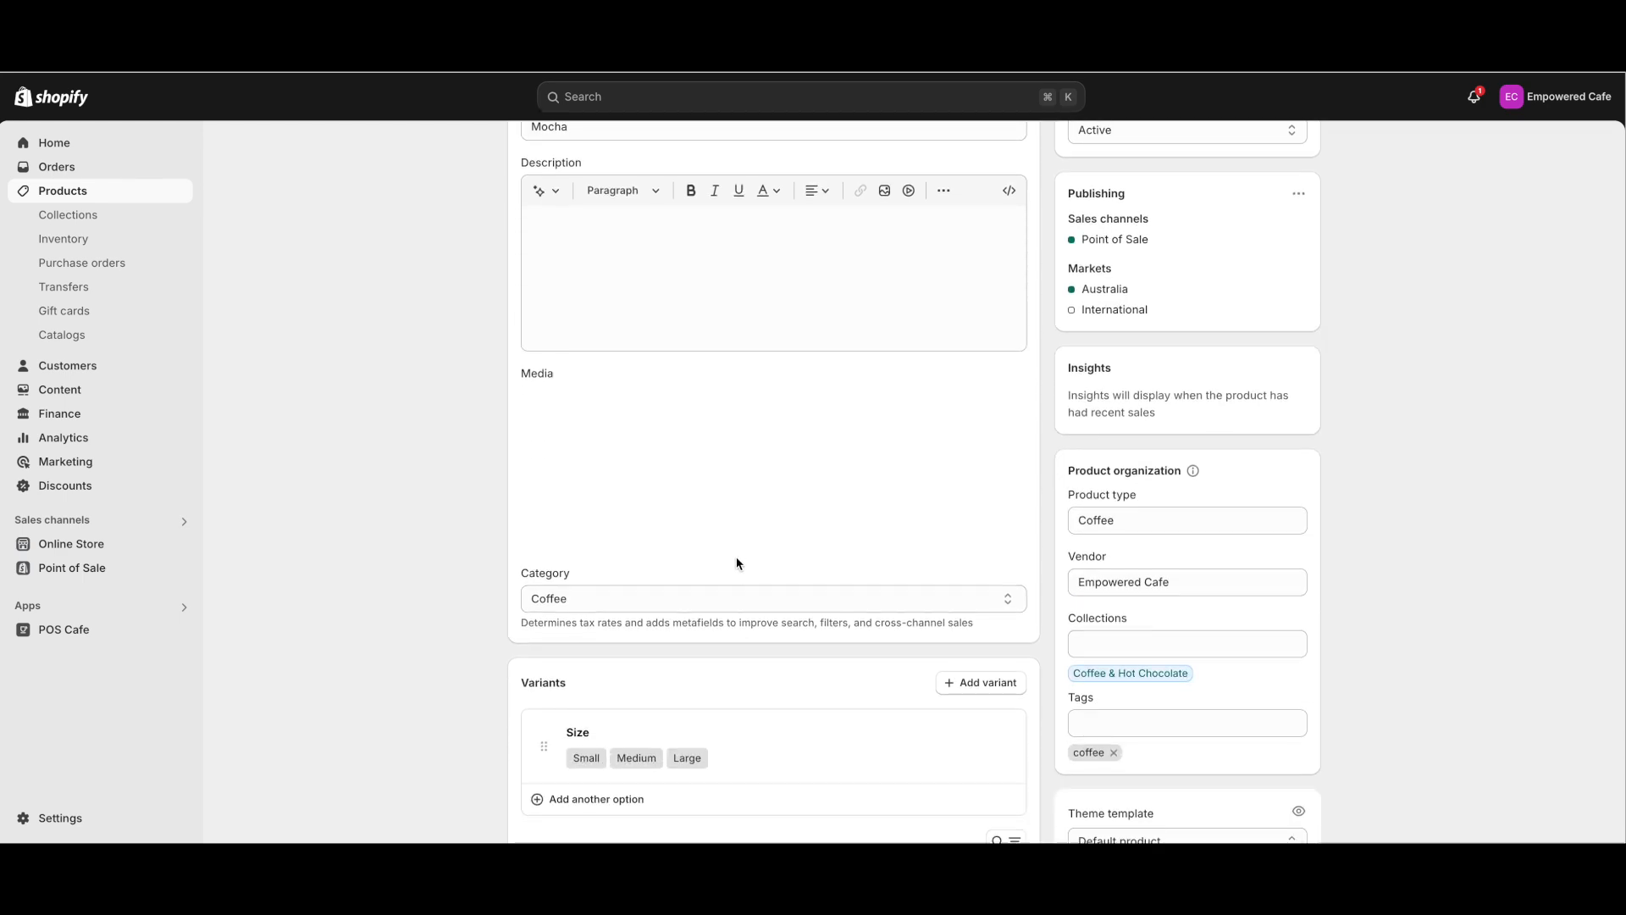
pyautogui.scroll(-3, 762, 661)
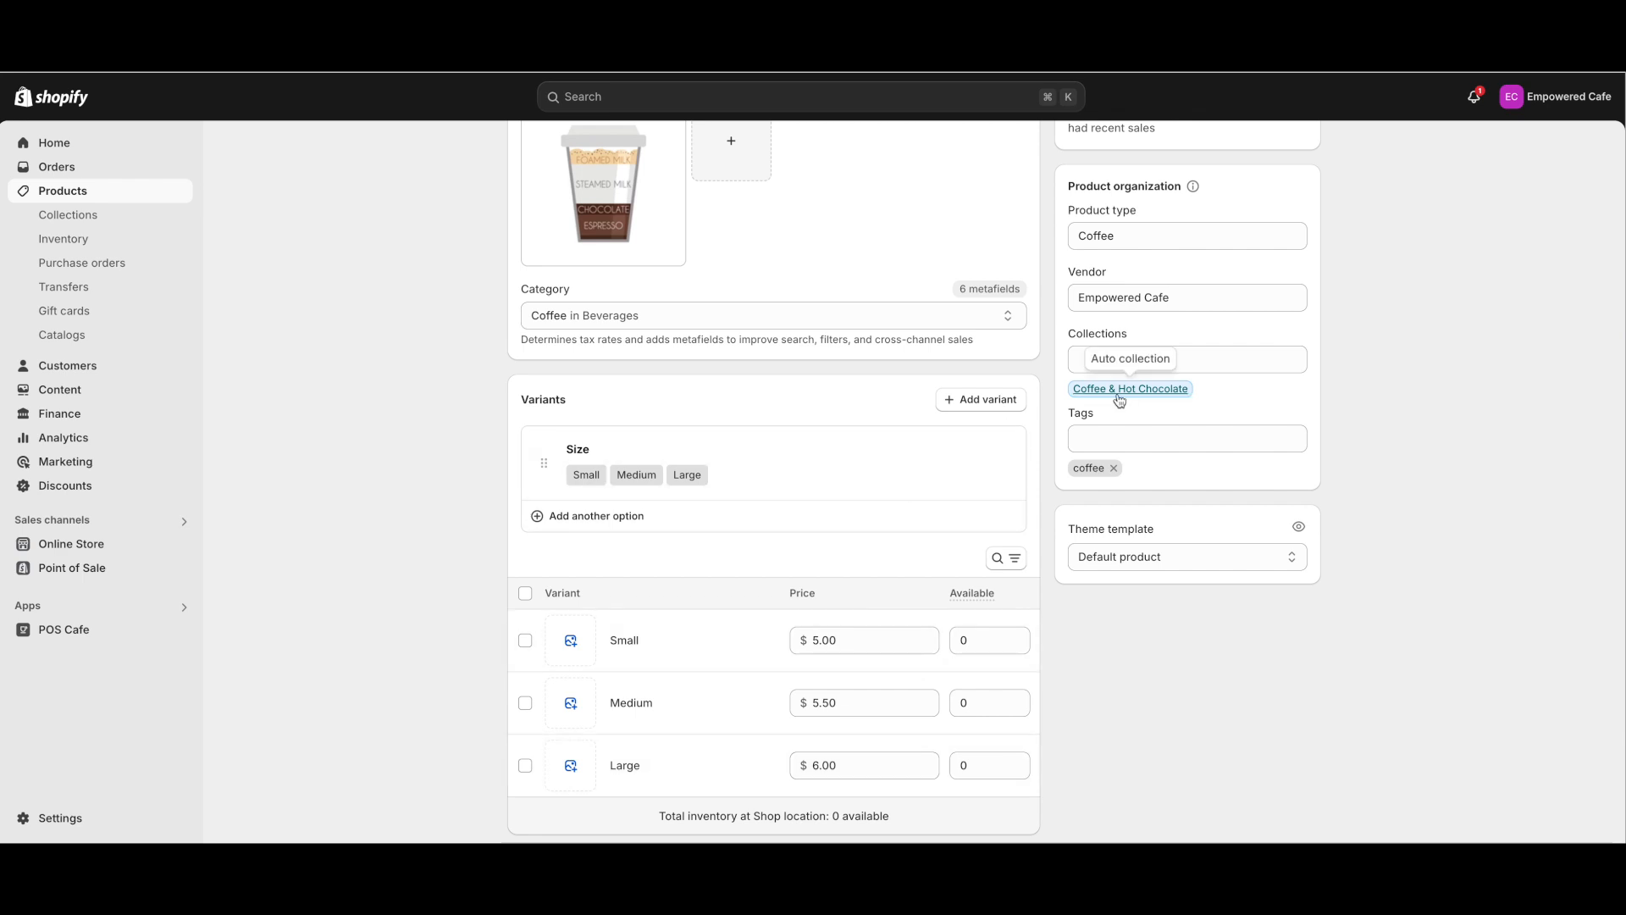
pyautogui.scroll(4, 1101, 381)
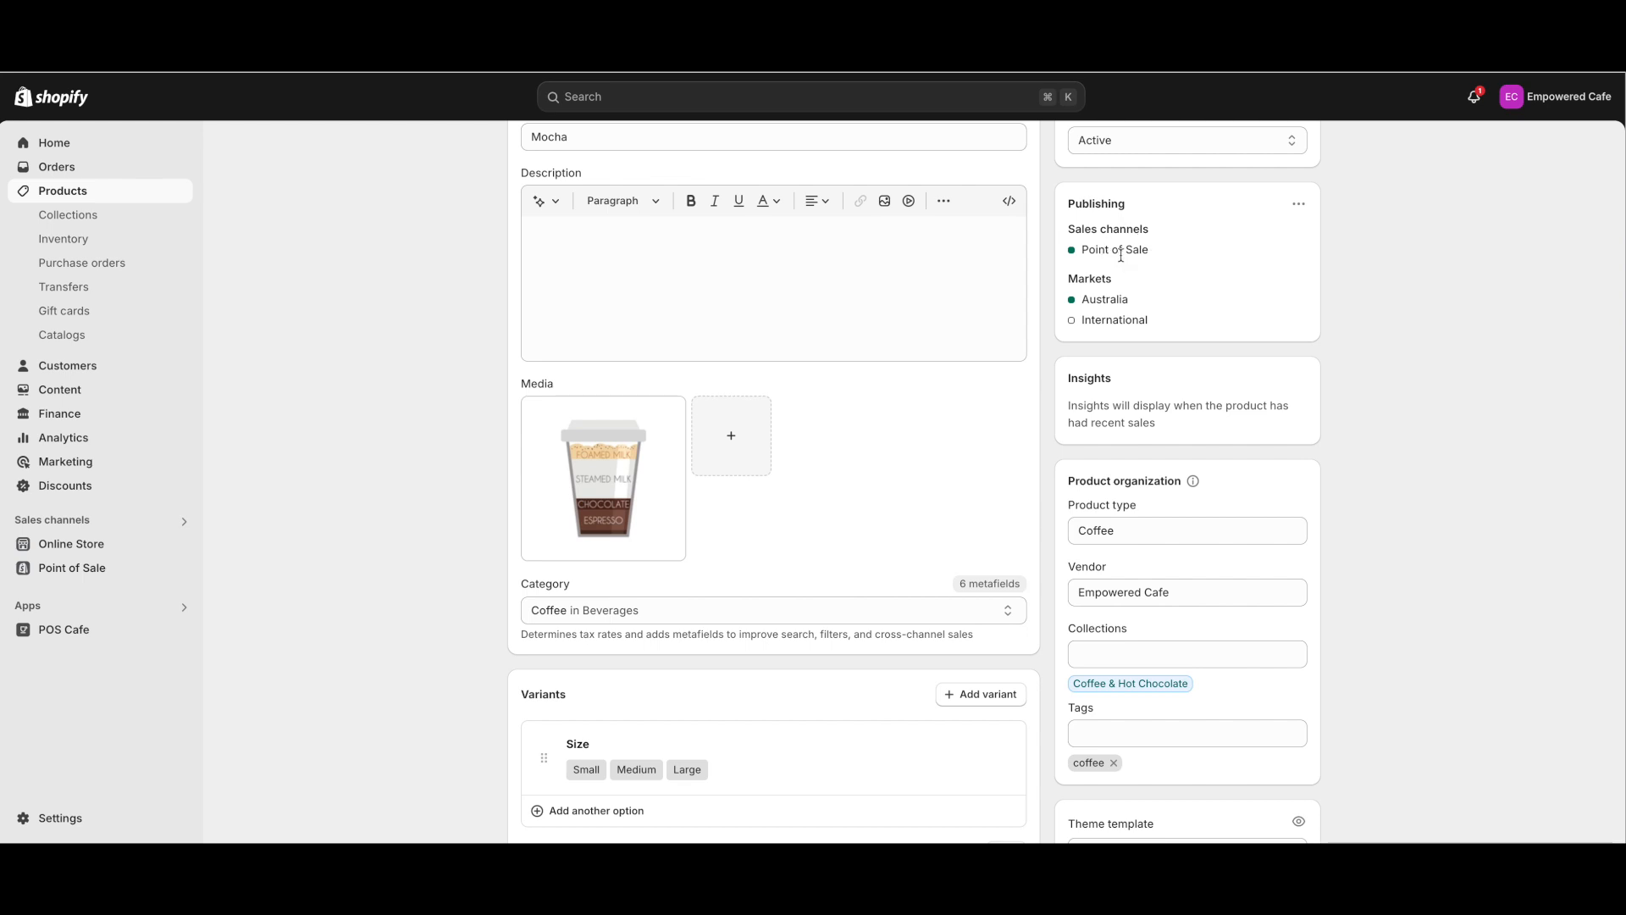
pyautogui.scroll(2, 820, 275)
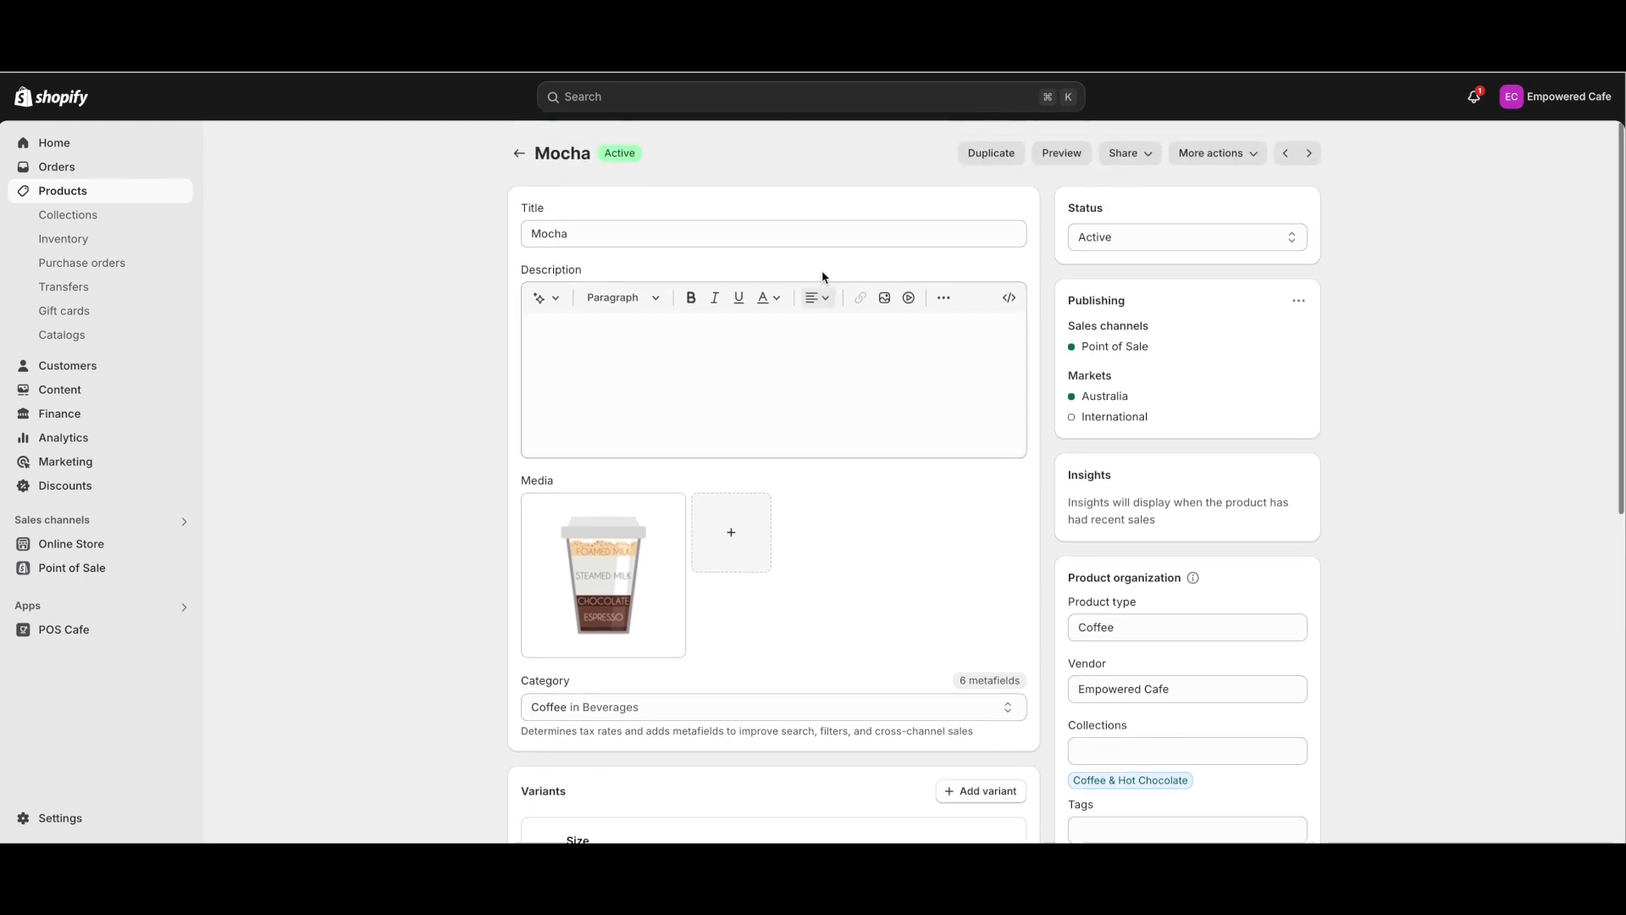
pyautogui.click(518, 156)
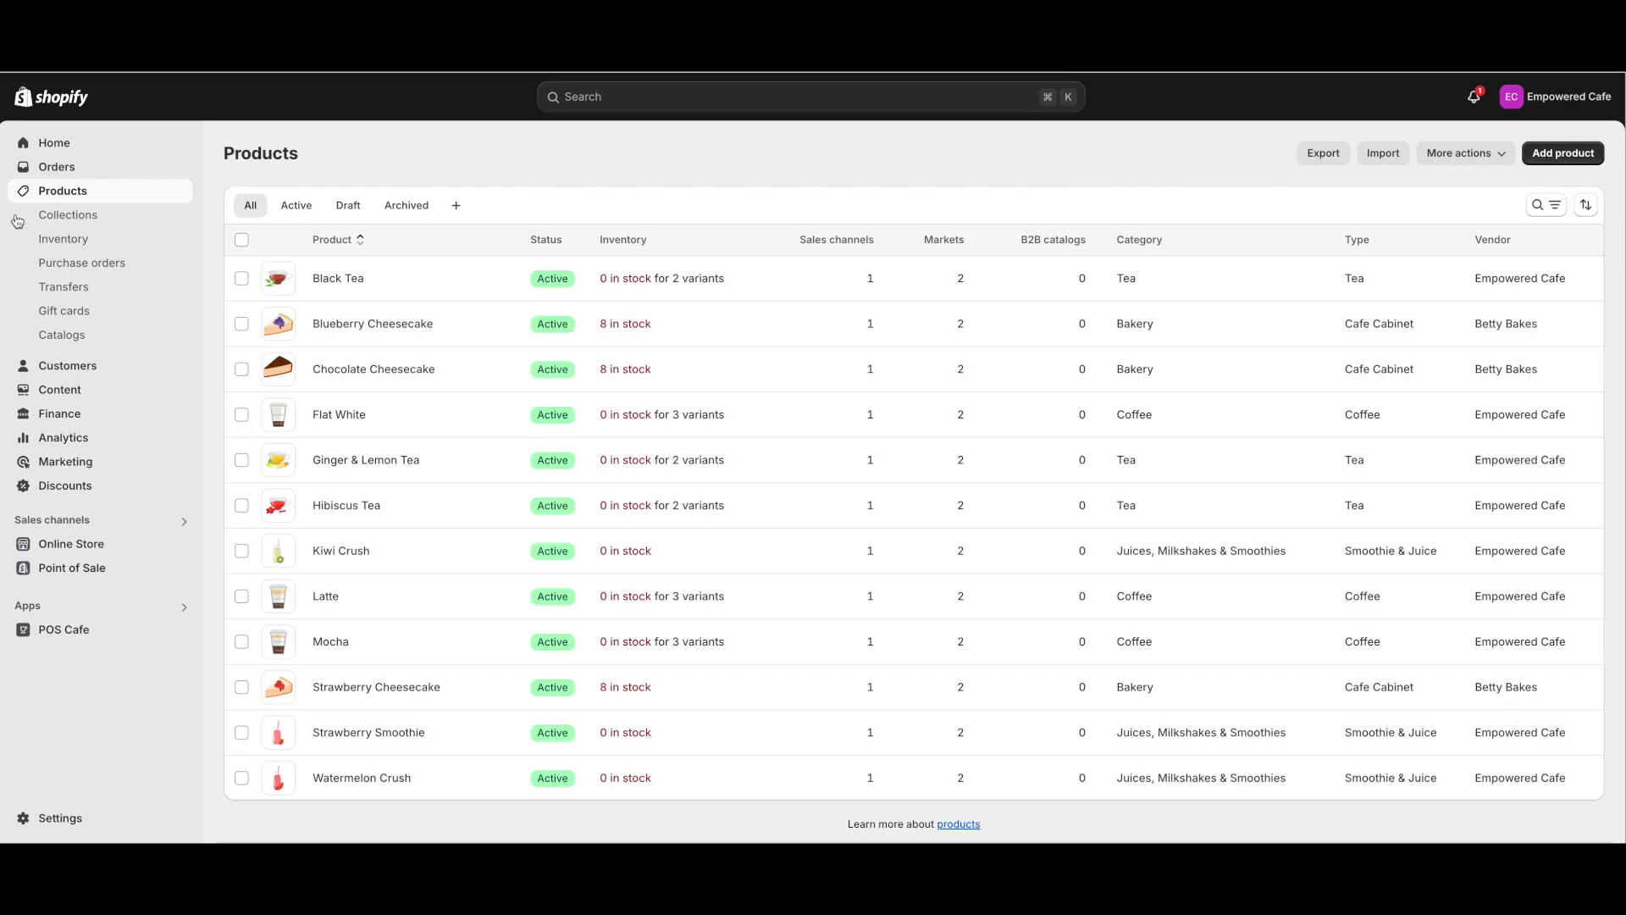
# - In the Cafe Cabinet Food collection, move Strawberry Cheesecake below Chocolate Cheesecake and return to the collections list
pyautogui.click(80, 222)
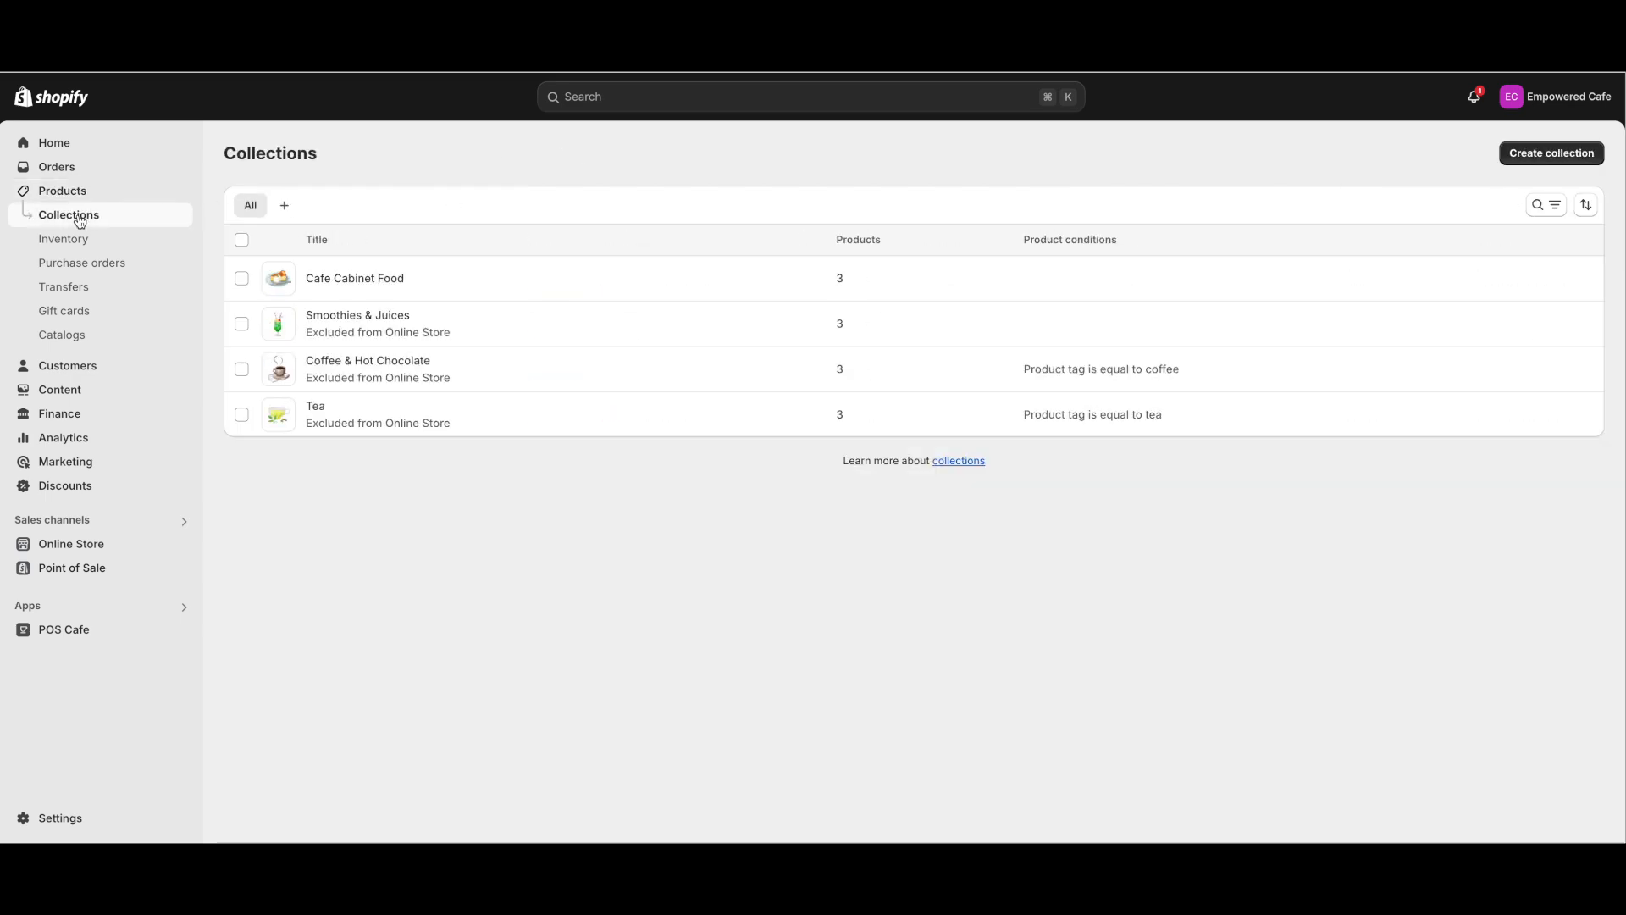
pyautogui.click(341, 278)
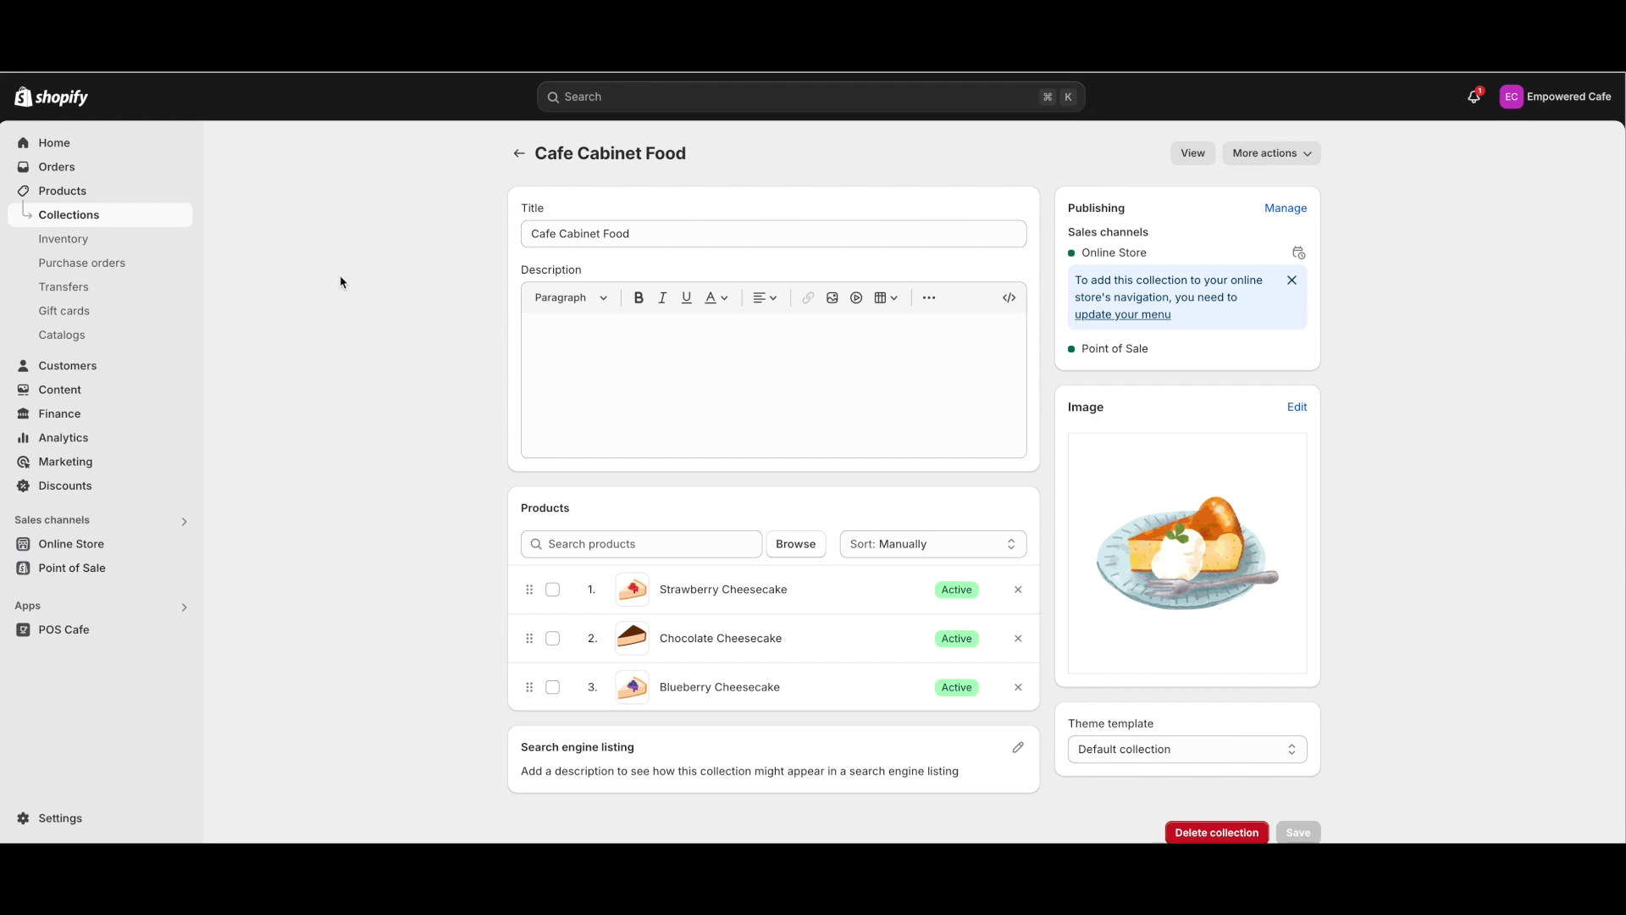
pyautogui.moveTo(529, 589); pyautogui.dragTo(535, 661)
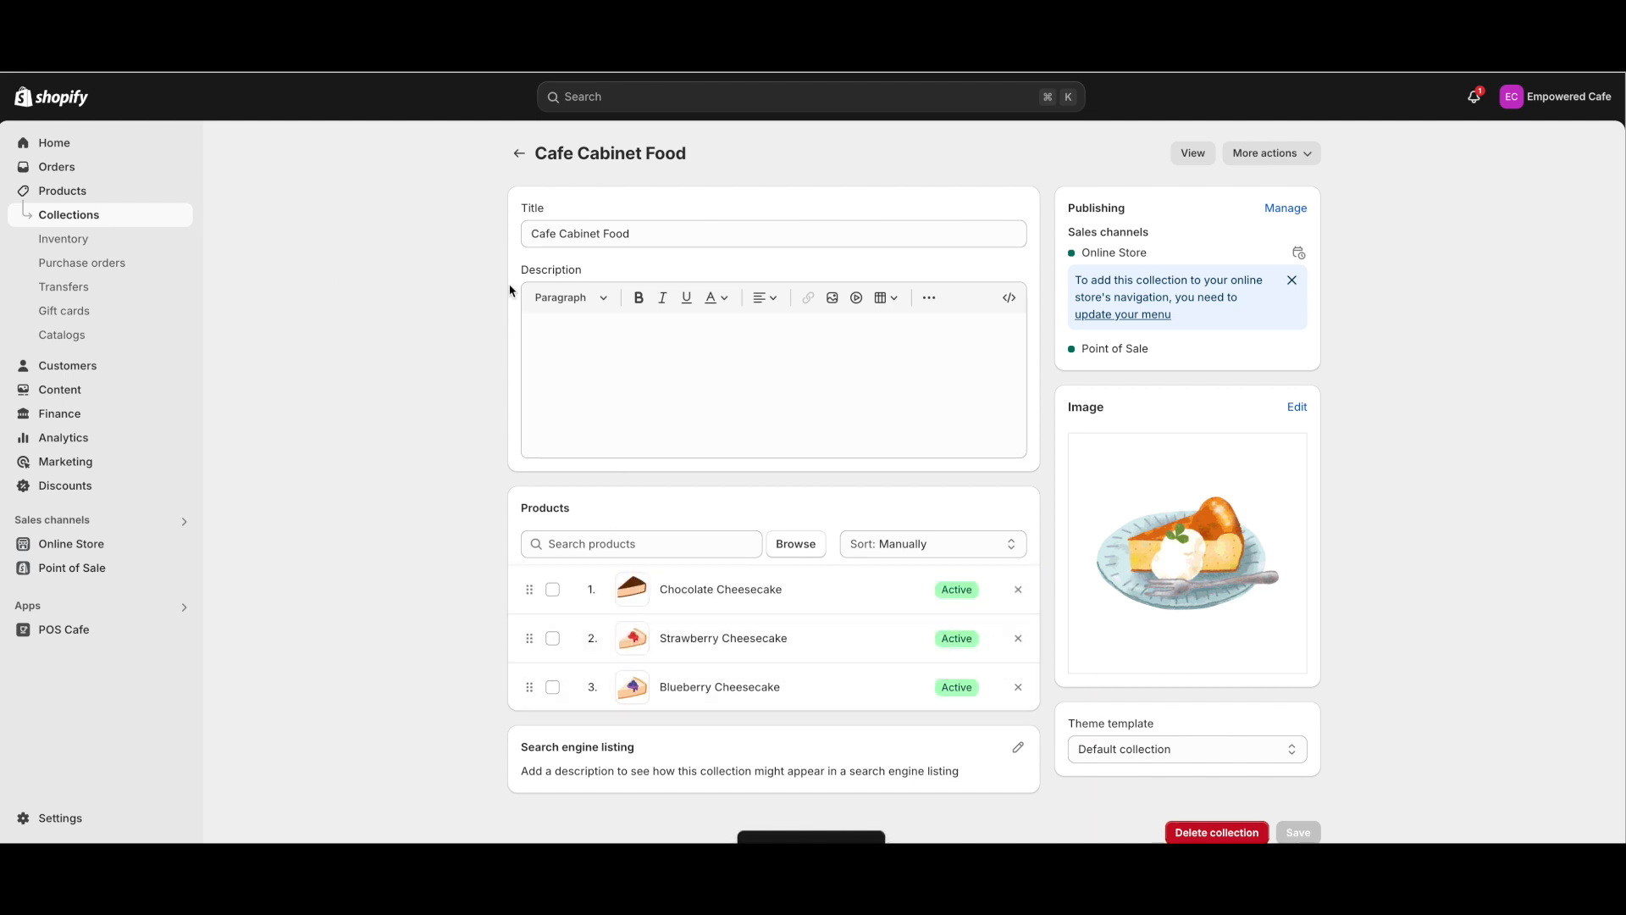
pyautogui.click(518, 154)
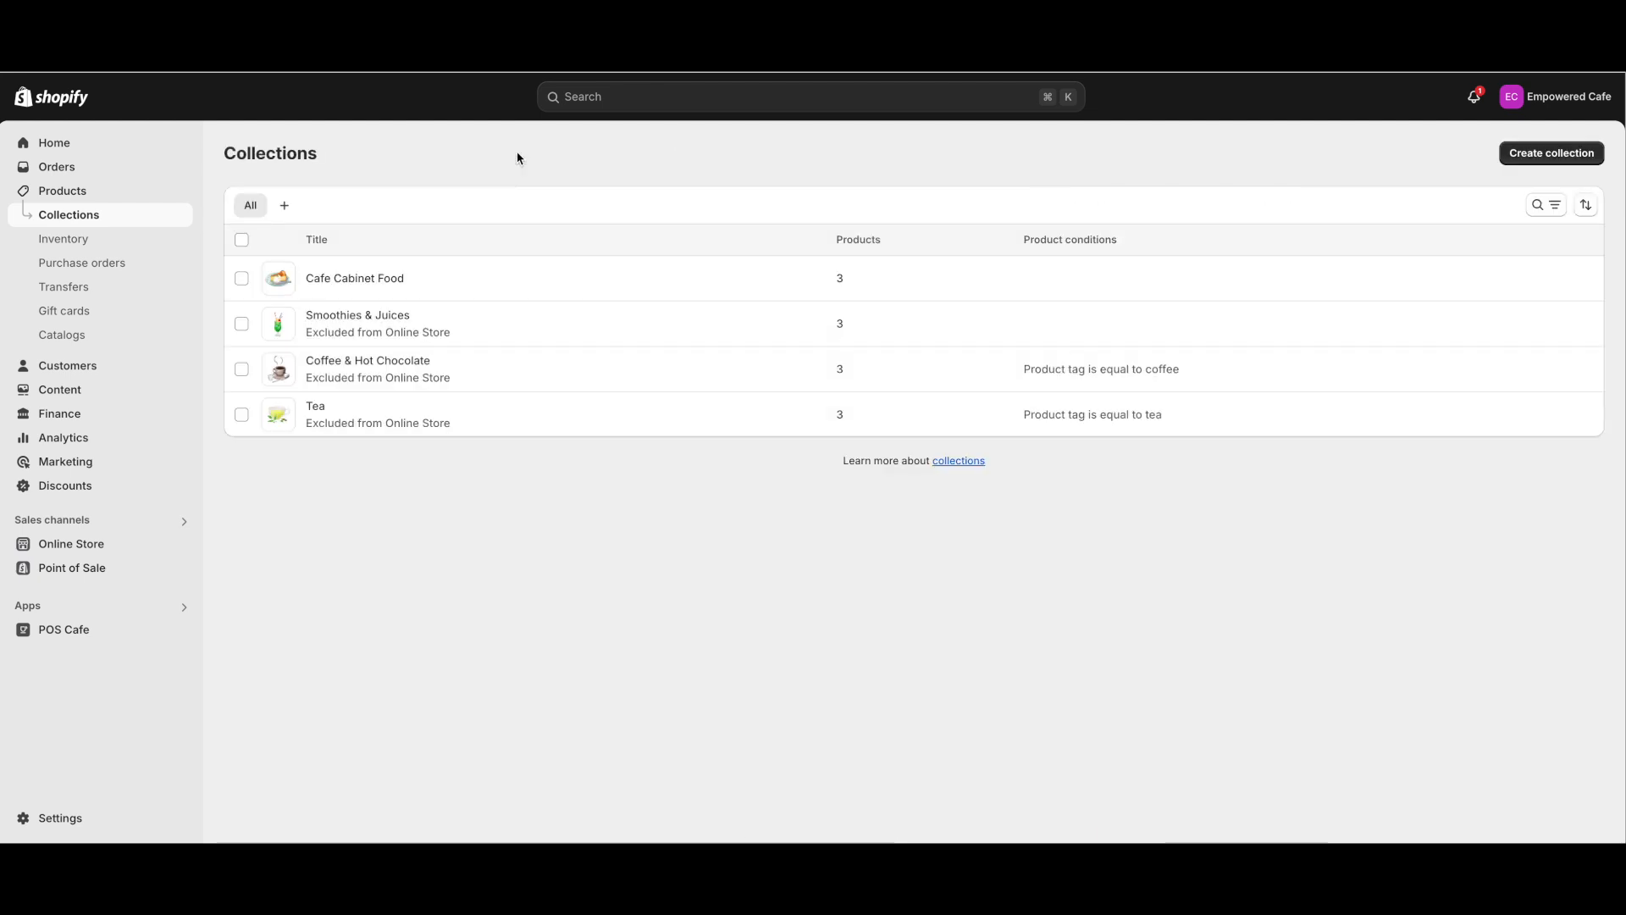
# - Start a new POS Cafe modifier set titled Milk, with Full Cream as its first option
pyautogui.click(96, 632)
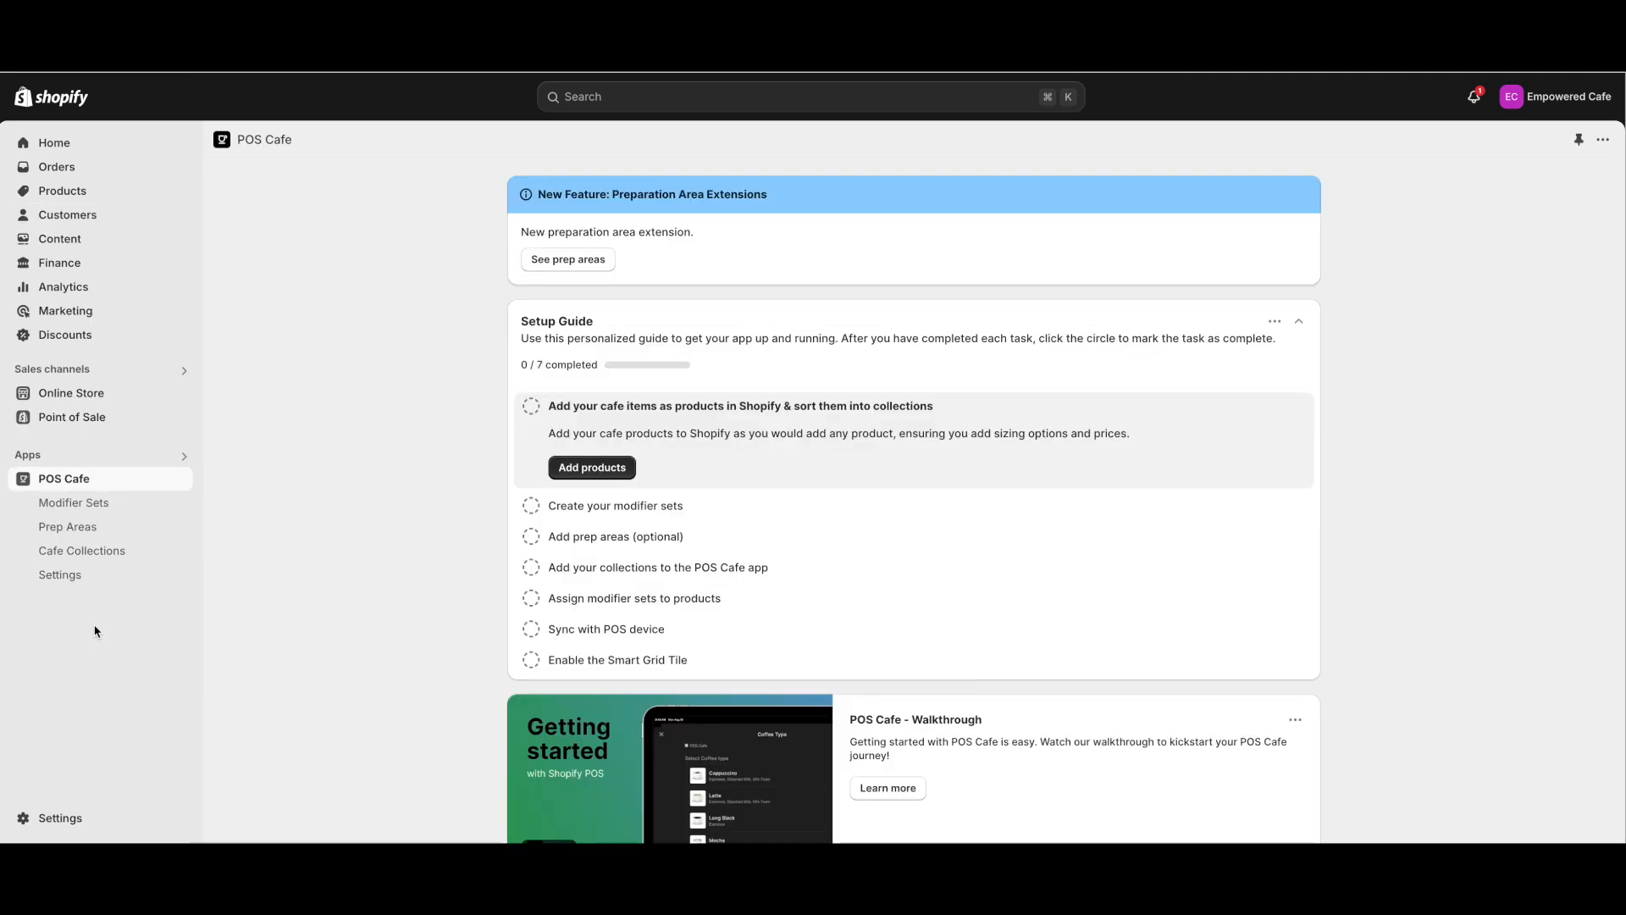
pyautogui.click(88, 505)
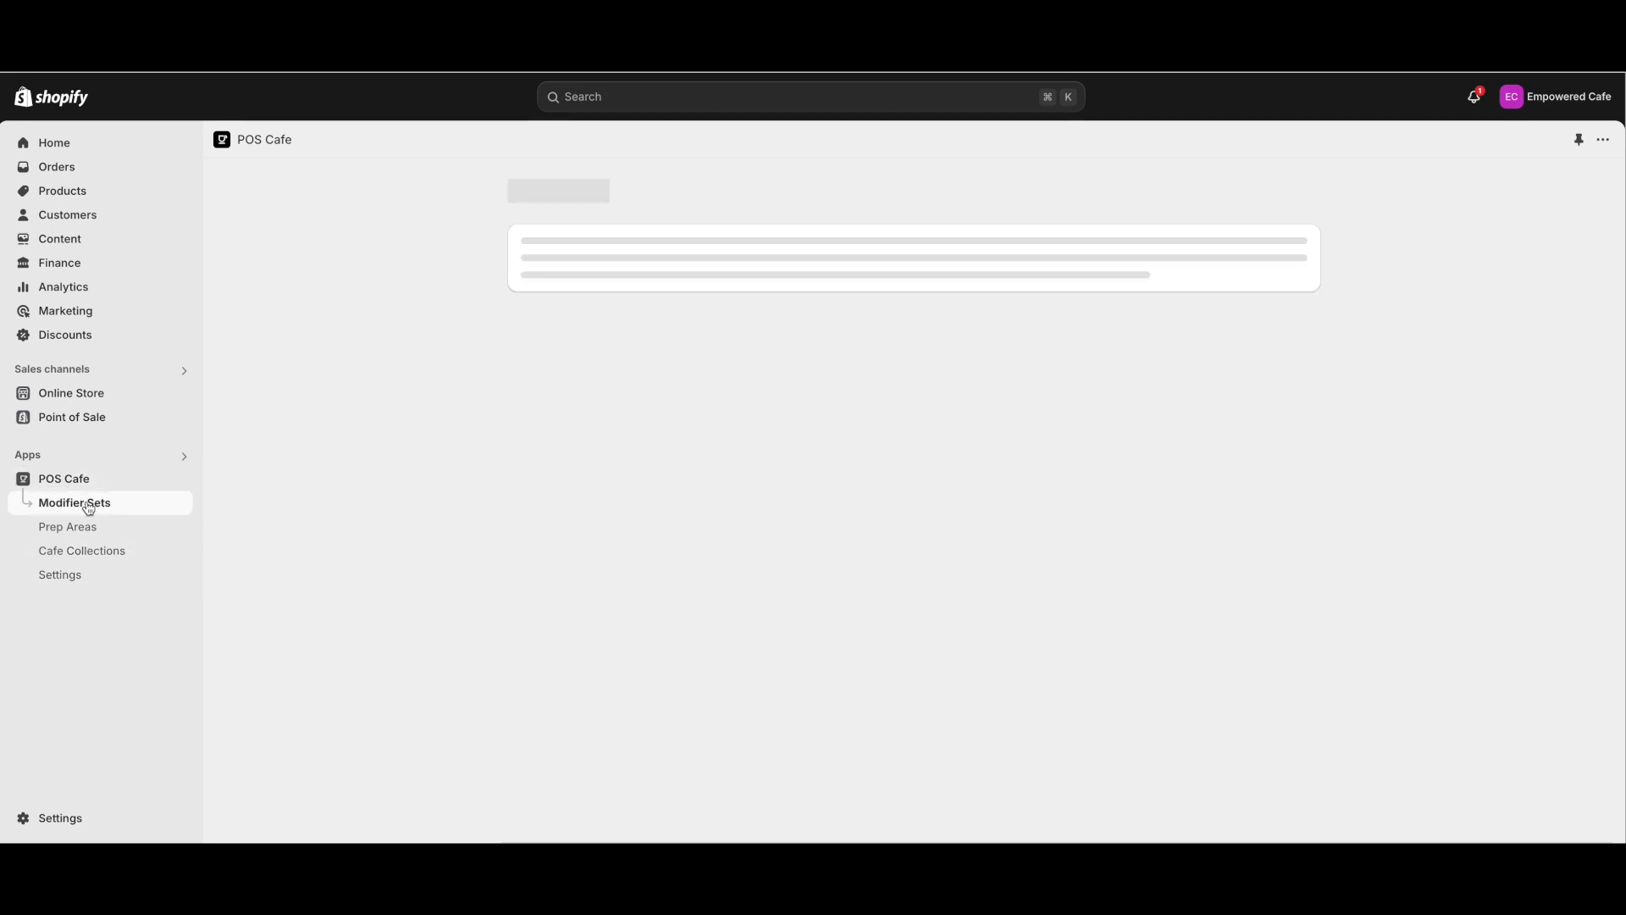
pyautogui.click(902, 516)
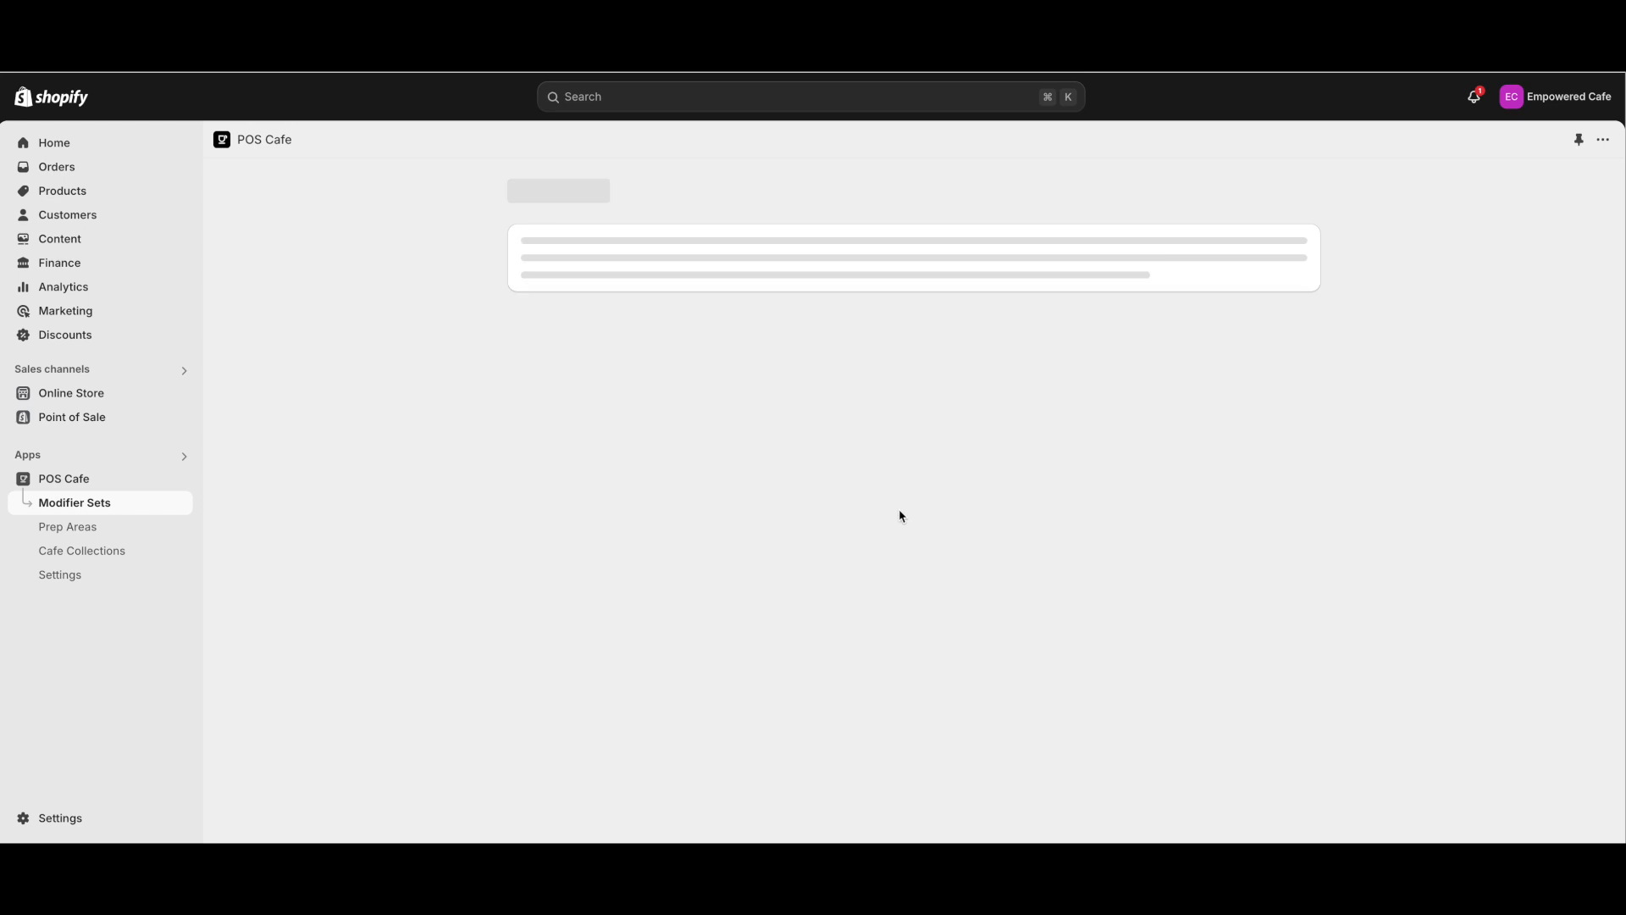
pyautogui.click(758, 271)
pyautogui.write('Milk')
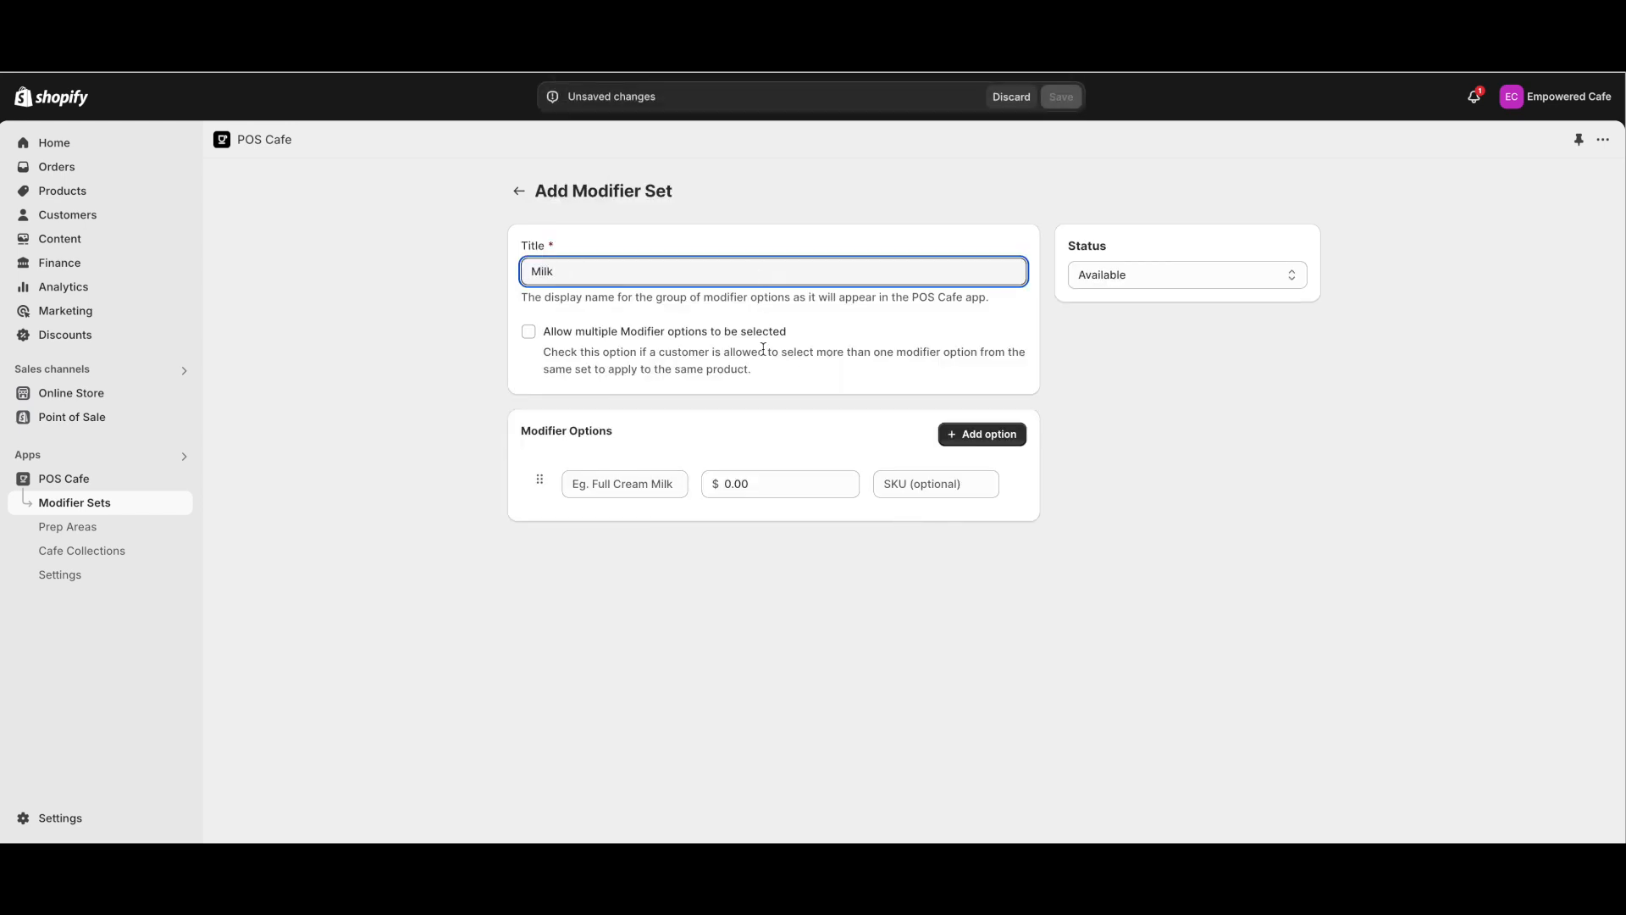
pyautogui.click(658, 480)
pyautogui.write('Full Cream')
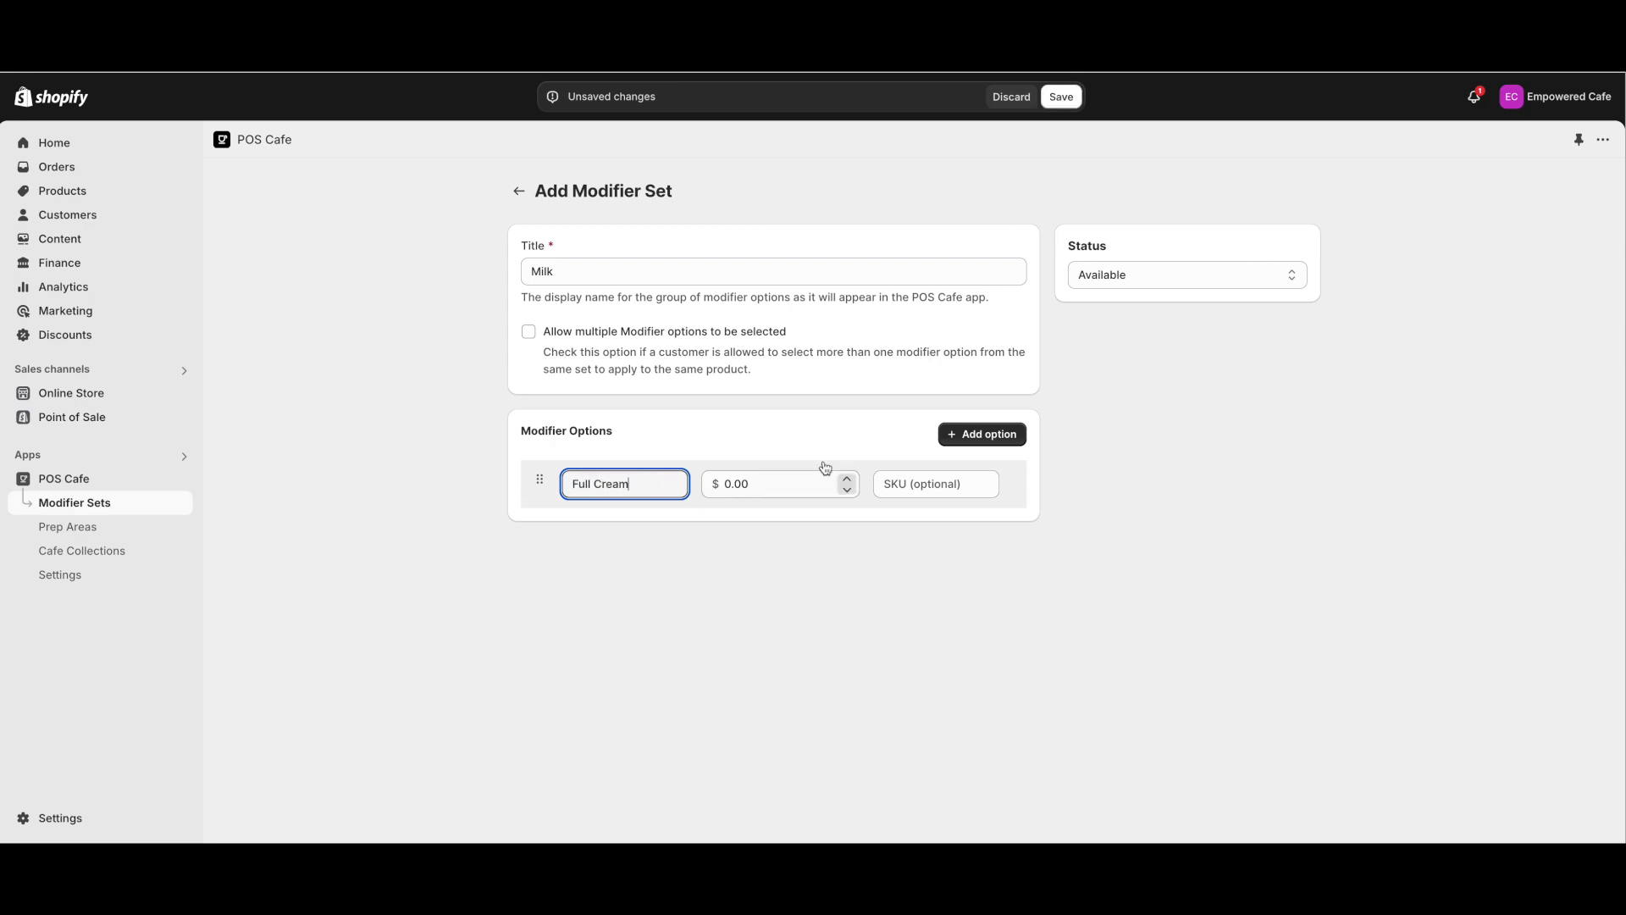
# - Add Lactose Free, Soy and Almond as further options of the Milk modifier set
pyautogui.click(941, 441)
pyautogui.click(649, 524)
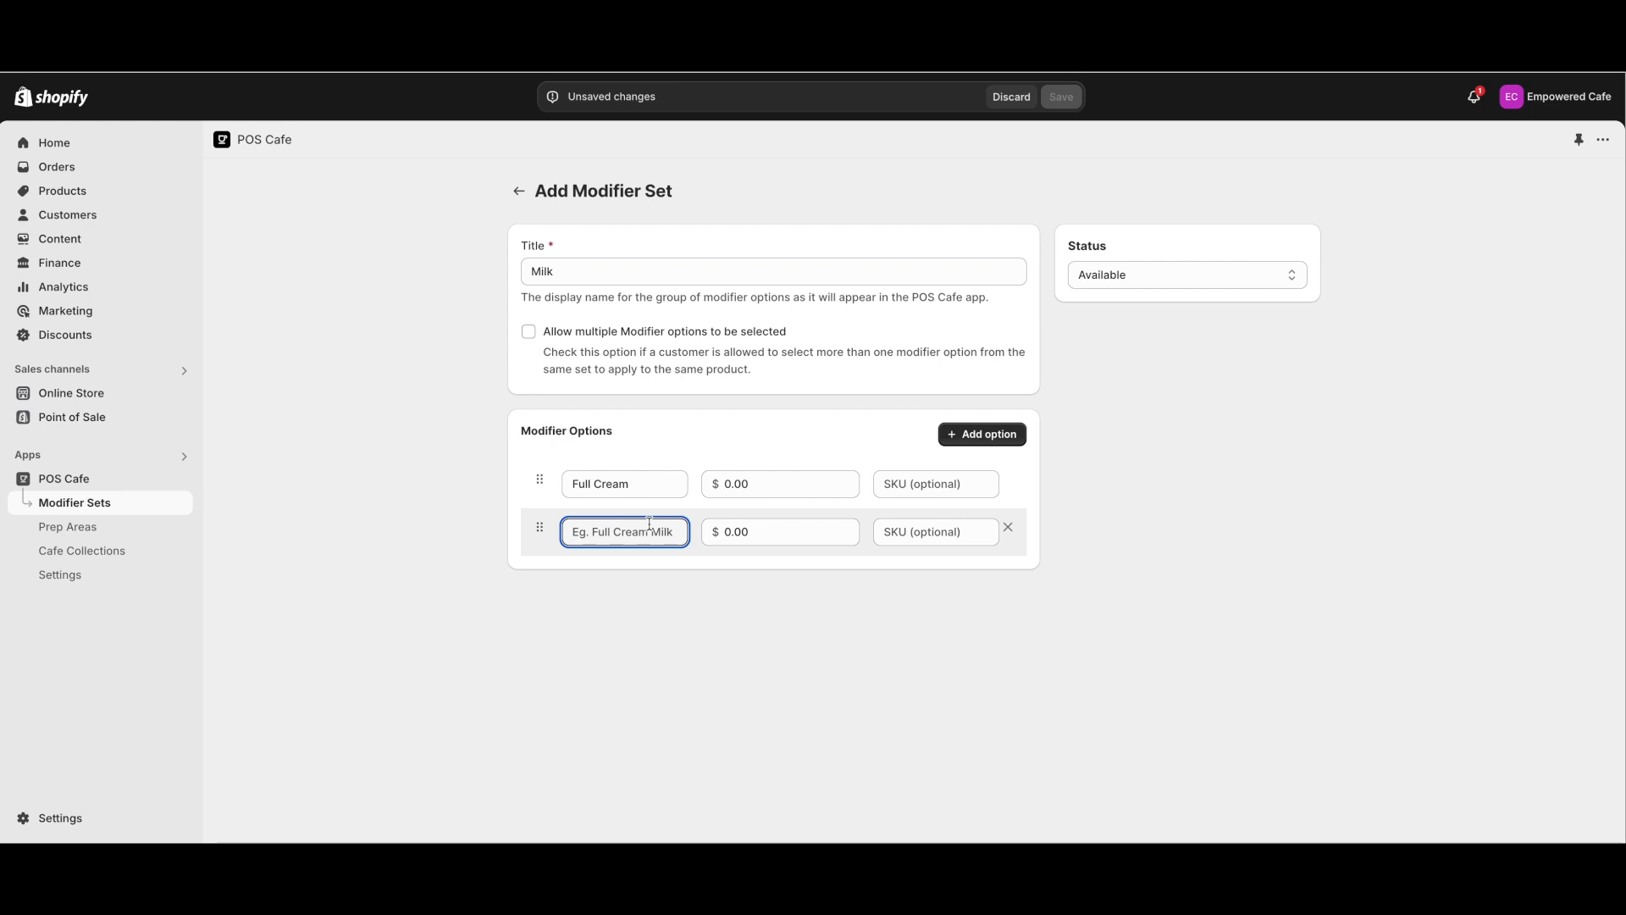
pyautogui.write('Lactose Free')
pyautogui.click(982, 434)
pyautogui.click(626, 579)
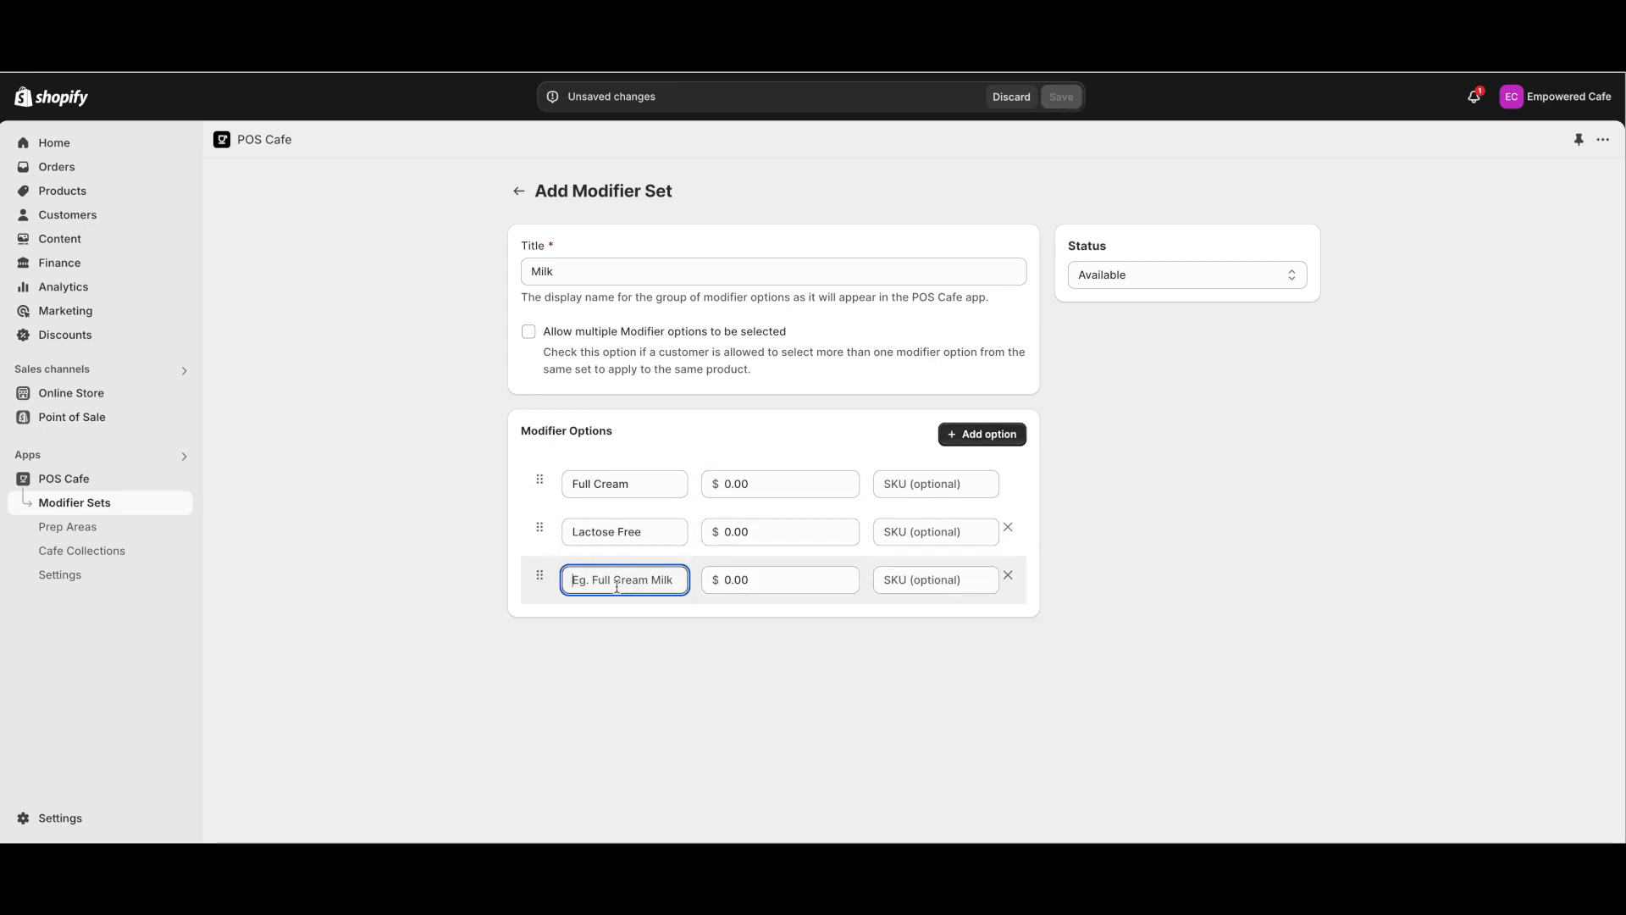
pyautogui.write('Soy')
pyautogui.click(981, 434)
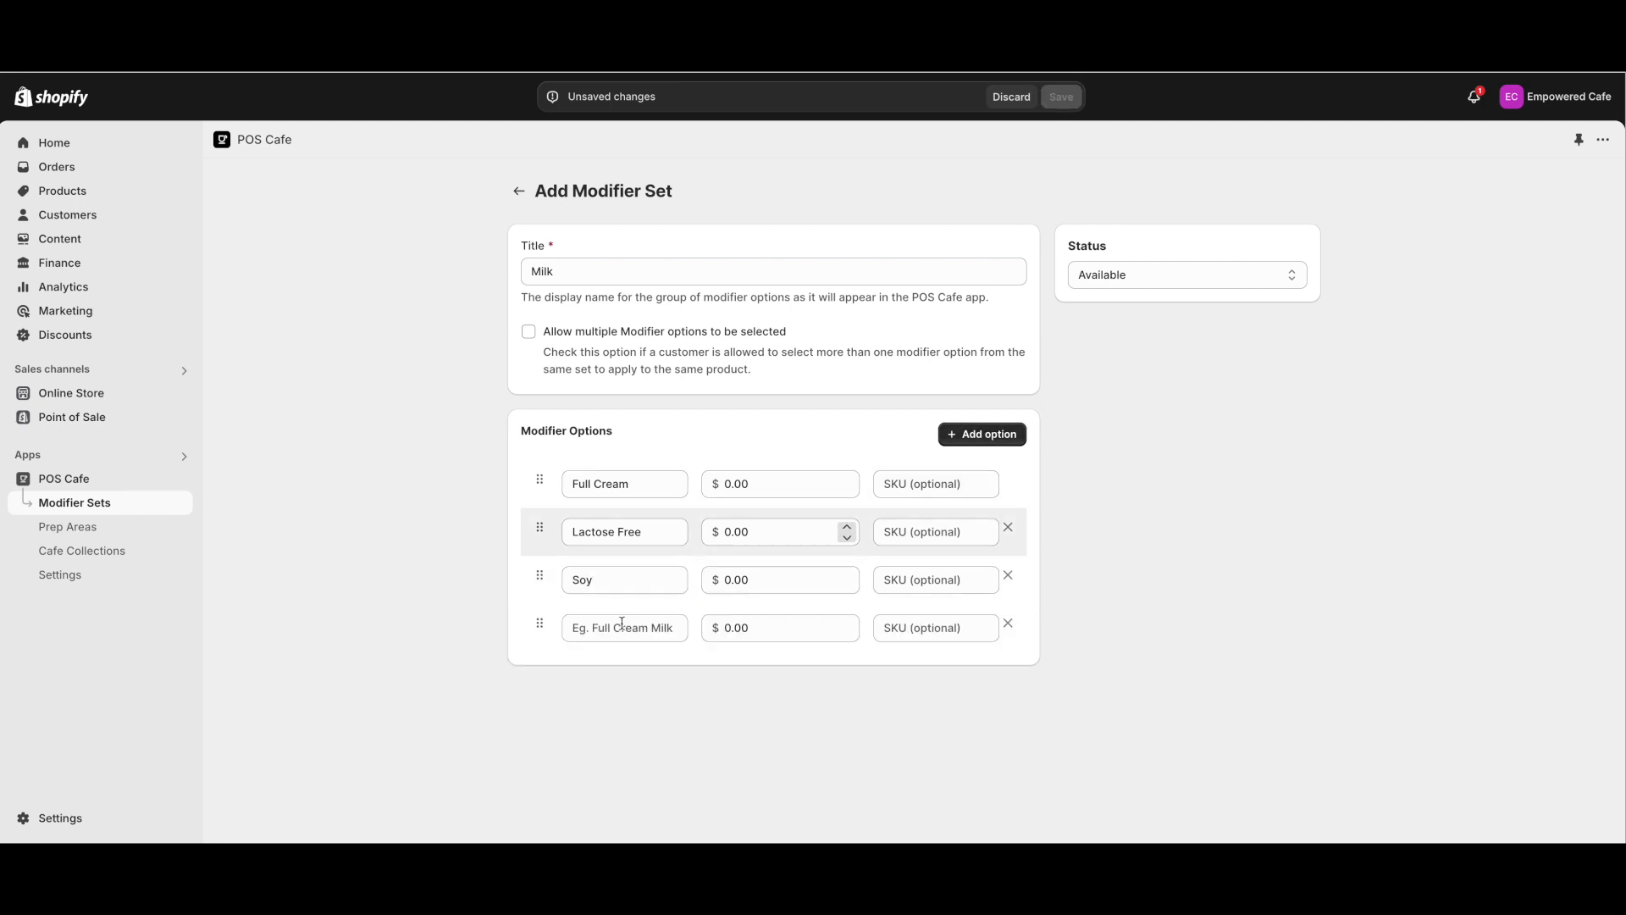
pyautogui.click(603, 628)
pyautogui.write('A')
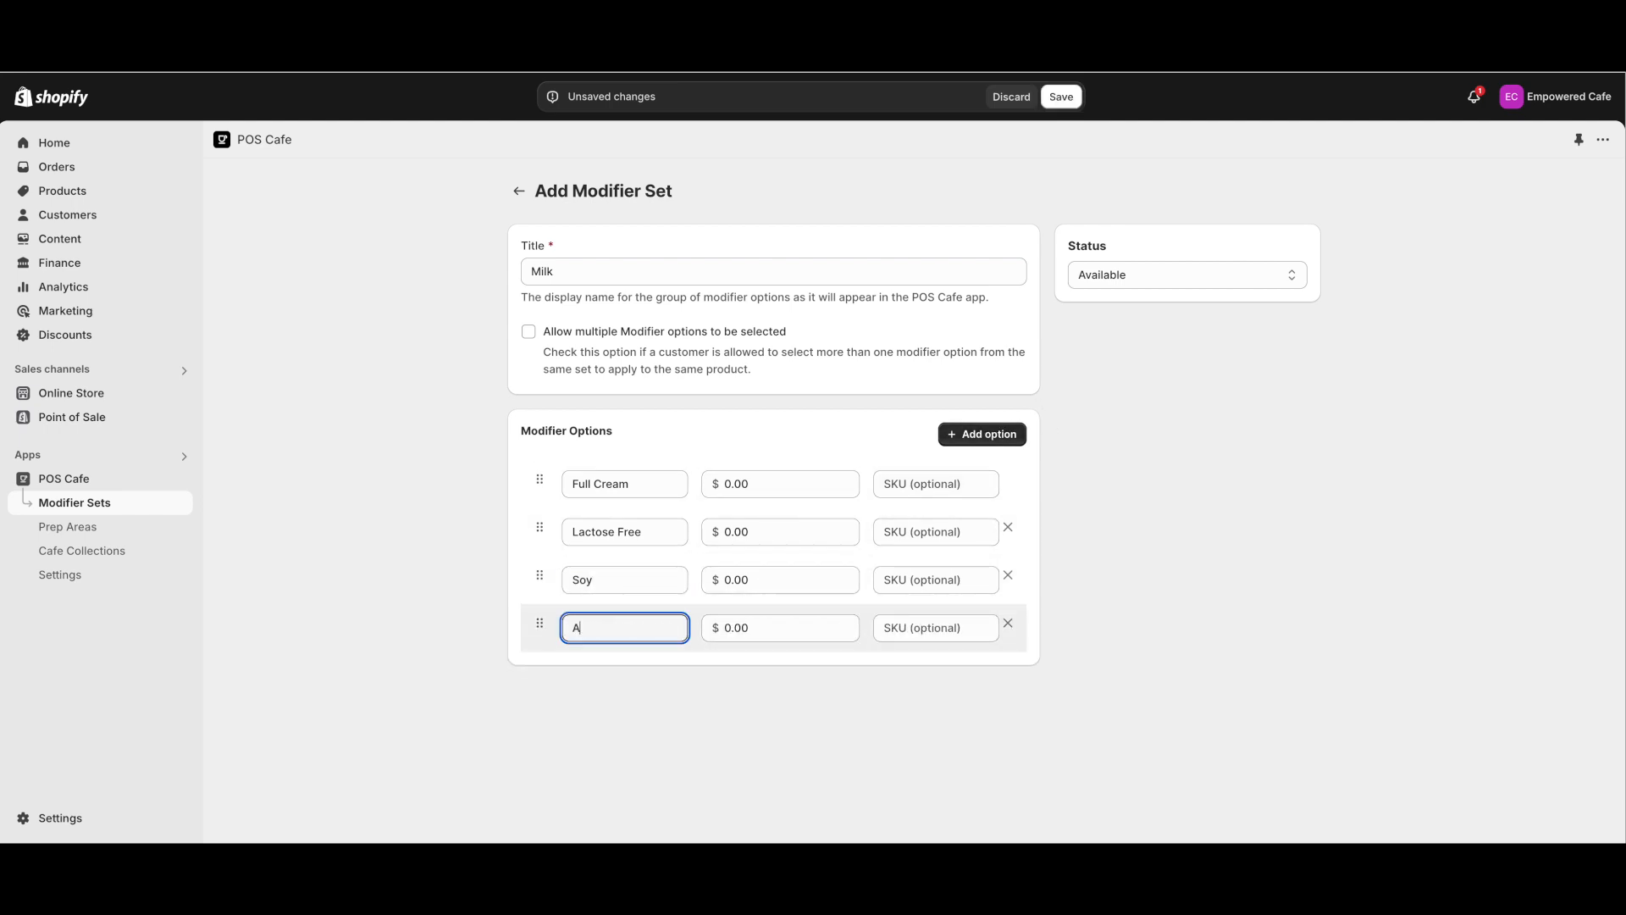
# - Set the extra charge of both the Soy and the Almond option to $0.50
pyautogui.click(631, 579)
pyautogui.press('Tab')
pyautogui.write('.5')
pyautogui.click(620, 628)
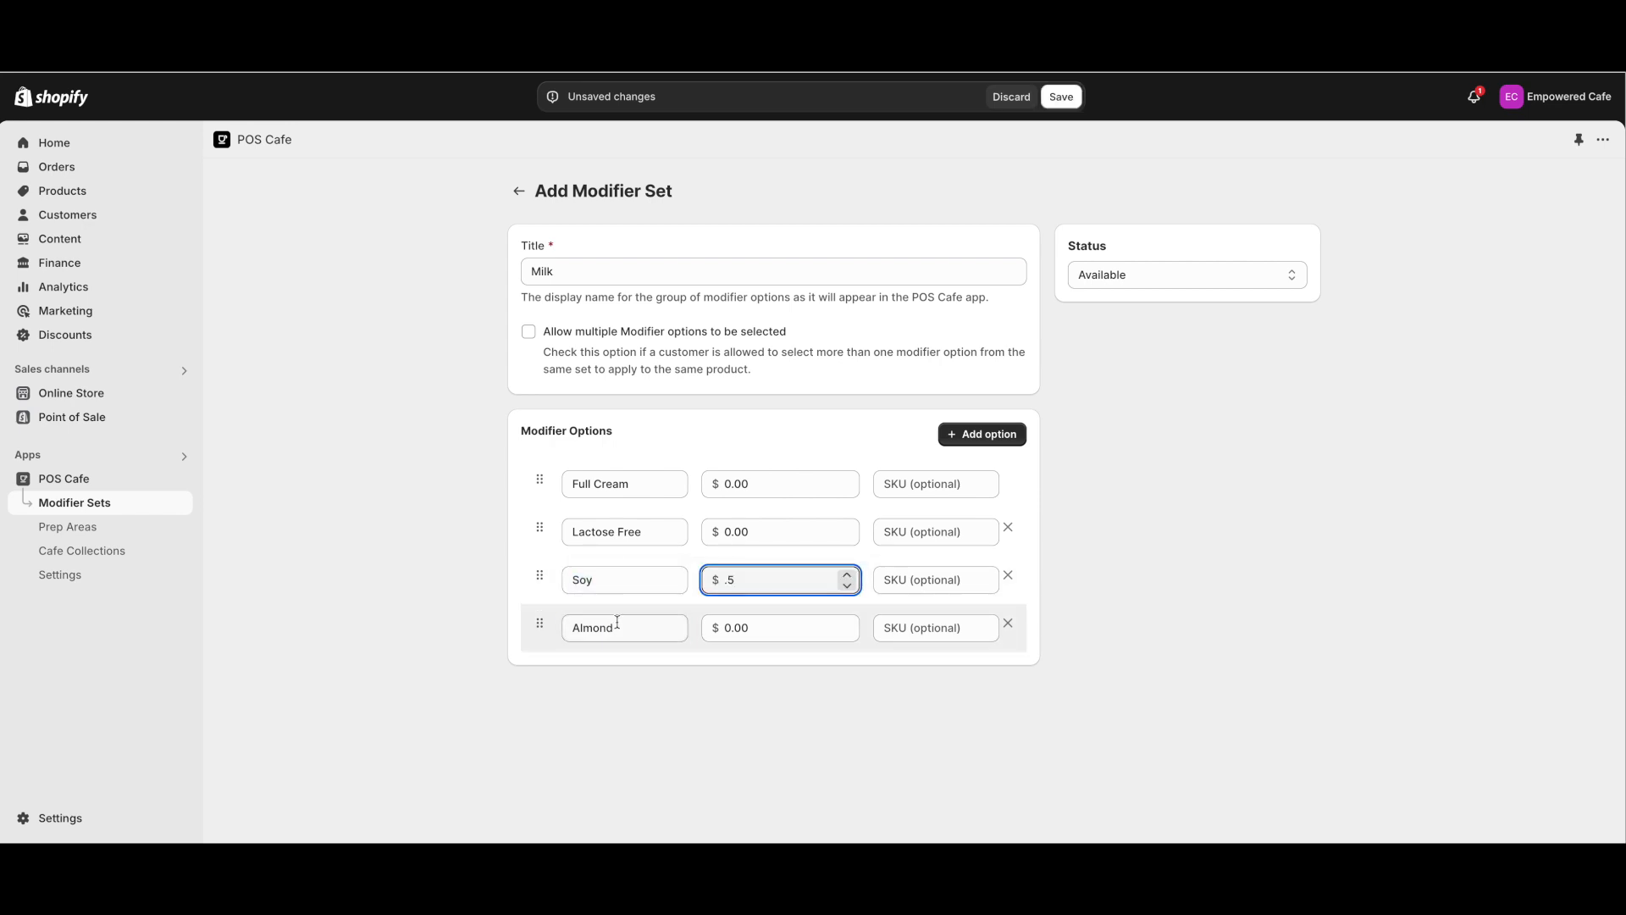
pyautogui.press('Tab')
pyautogui.write('.5')
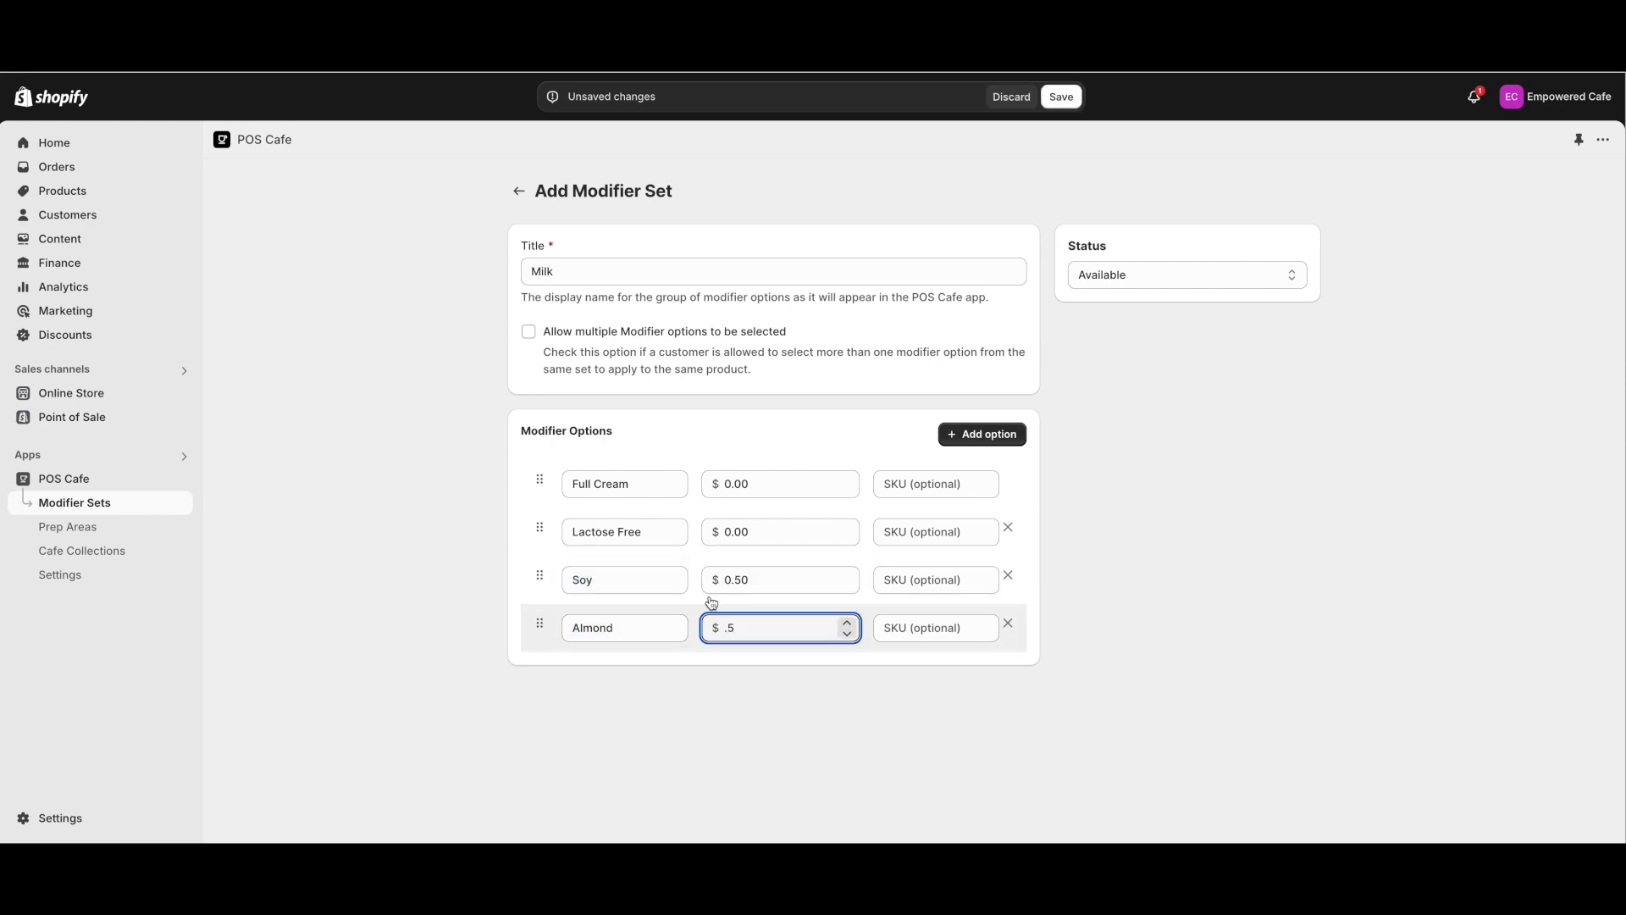
# - Save the Milk modifier set and return to the list of modifier sets
pyautogui.click(921, 479)
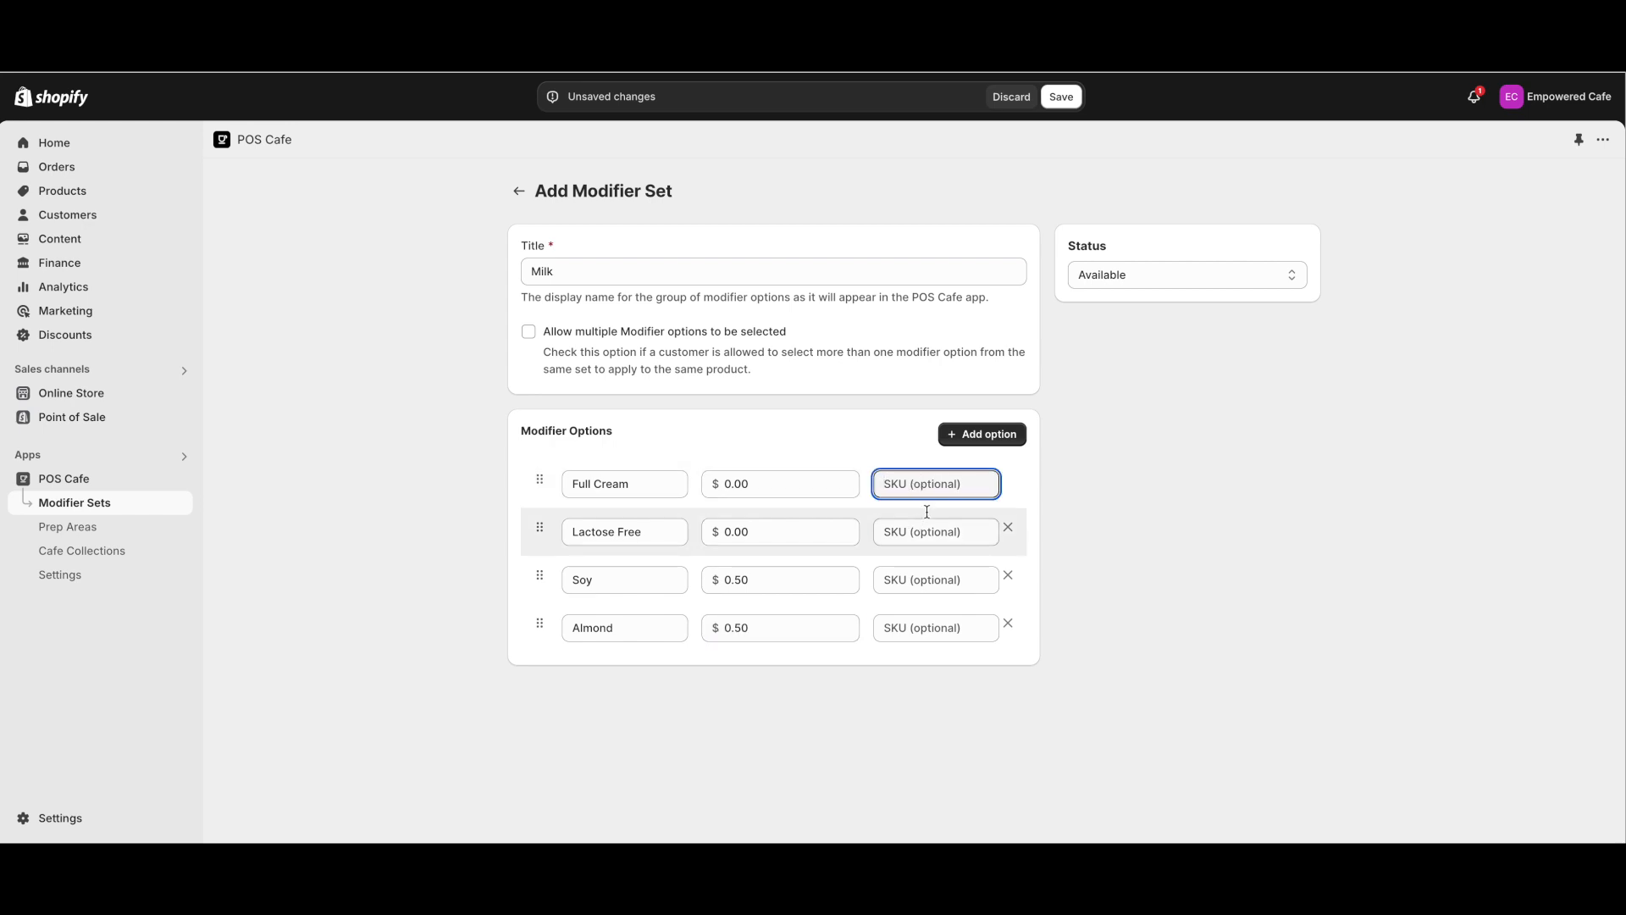
pyautogui.click(1061, 98)
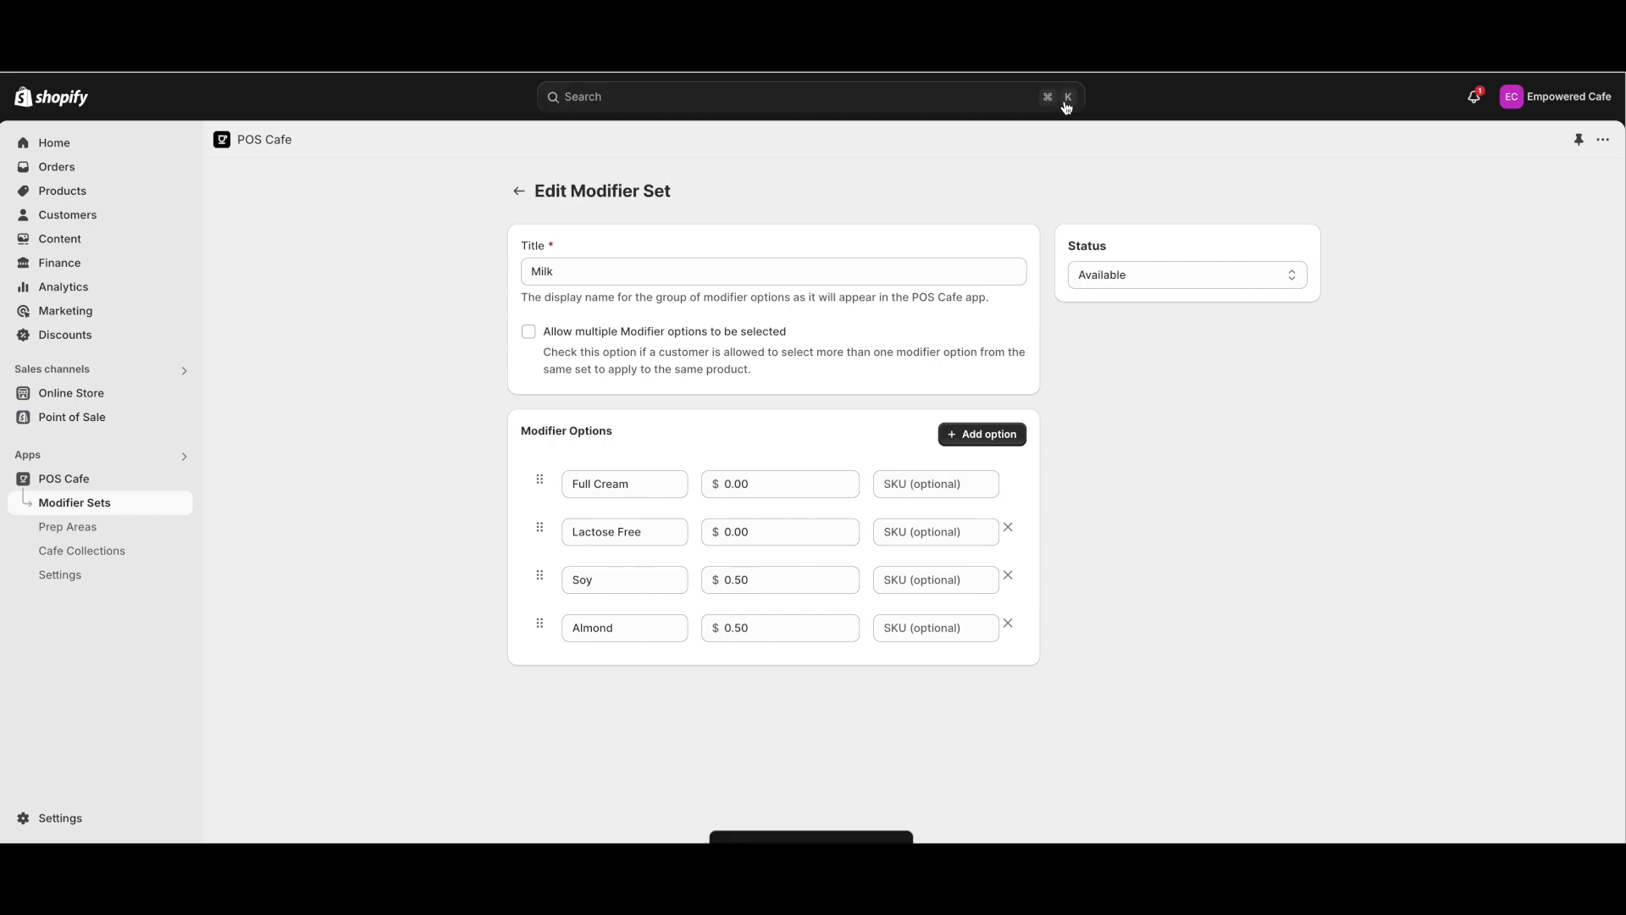
pyautogui.click(519, 190)
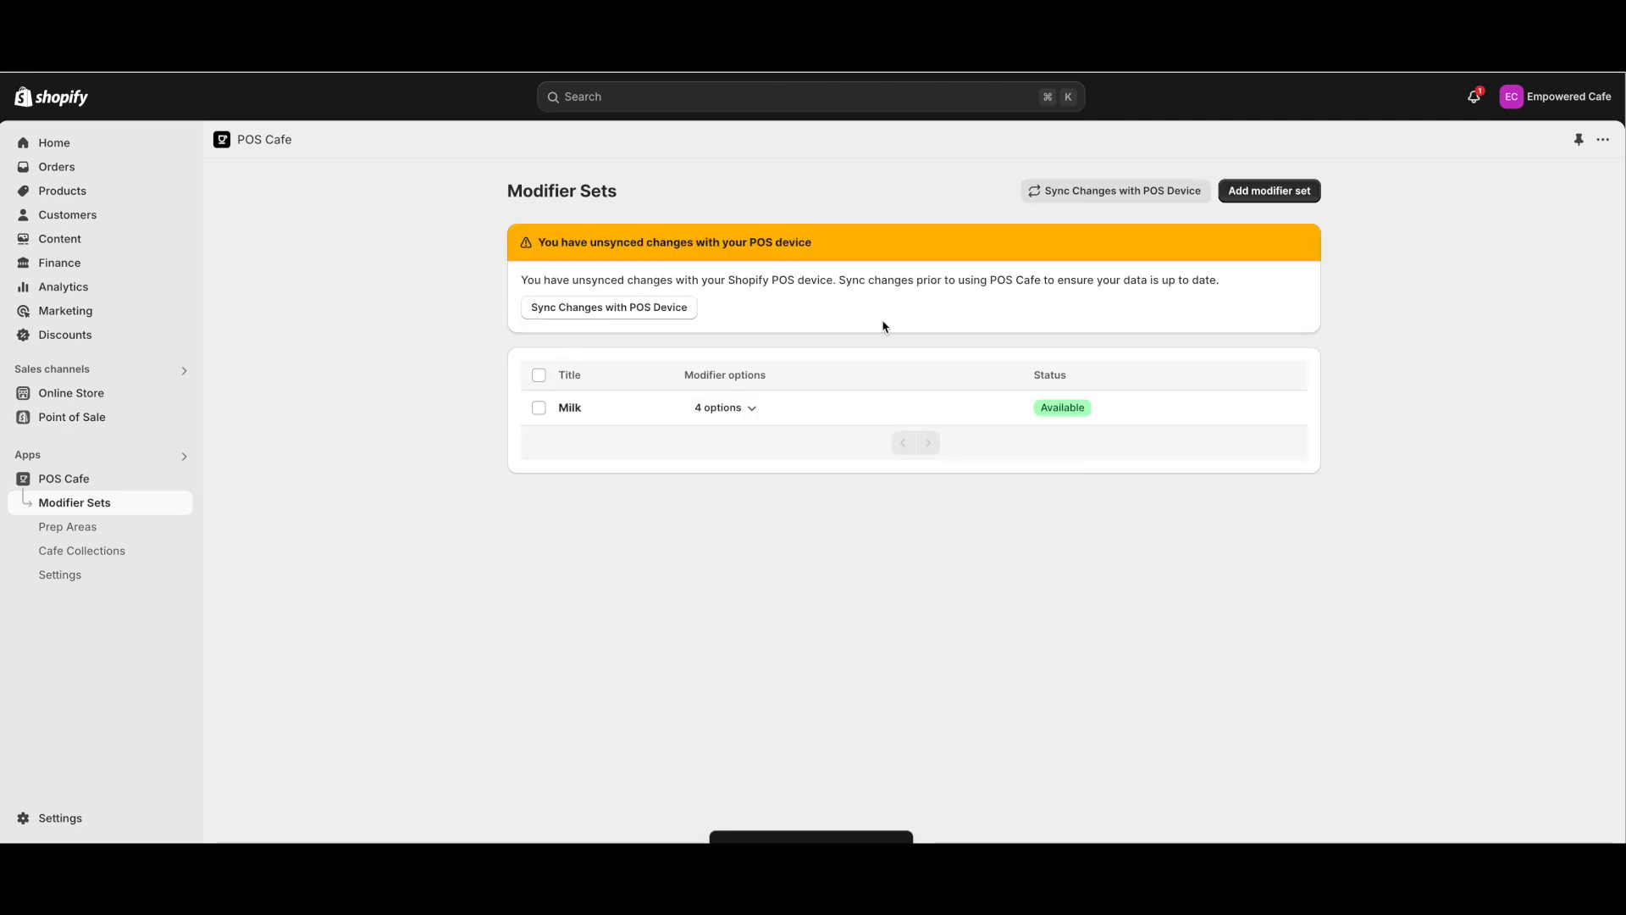
# - Start another modifier set titled Extras and allow multiple modifier options to be selected
pyautogui.click(1237, 190)
pyautogui.click(657, 273)
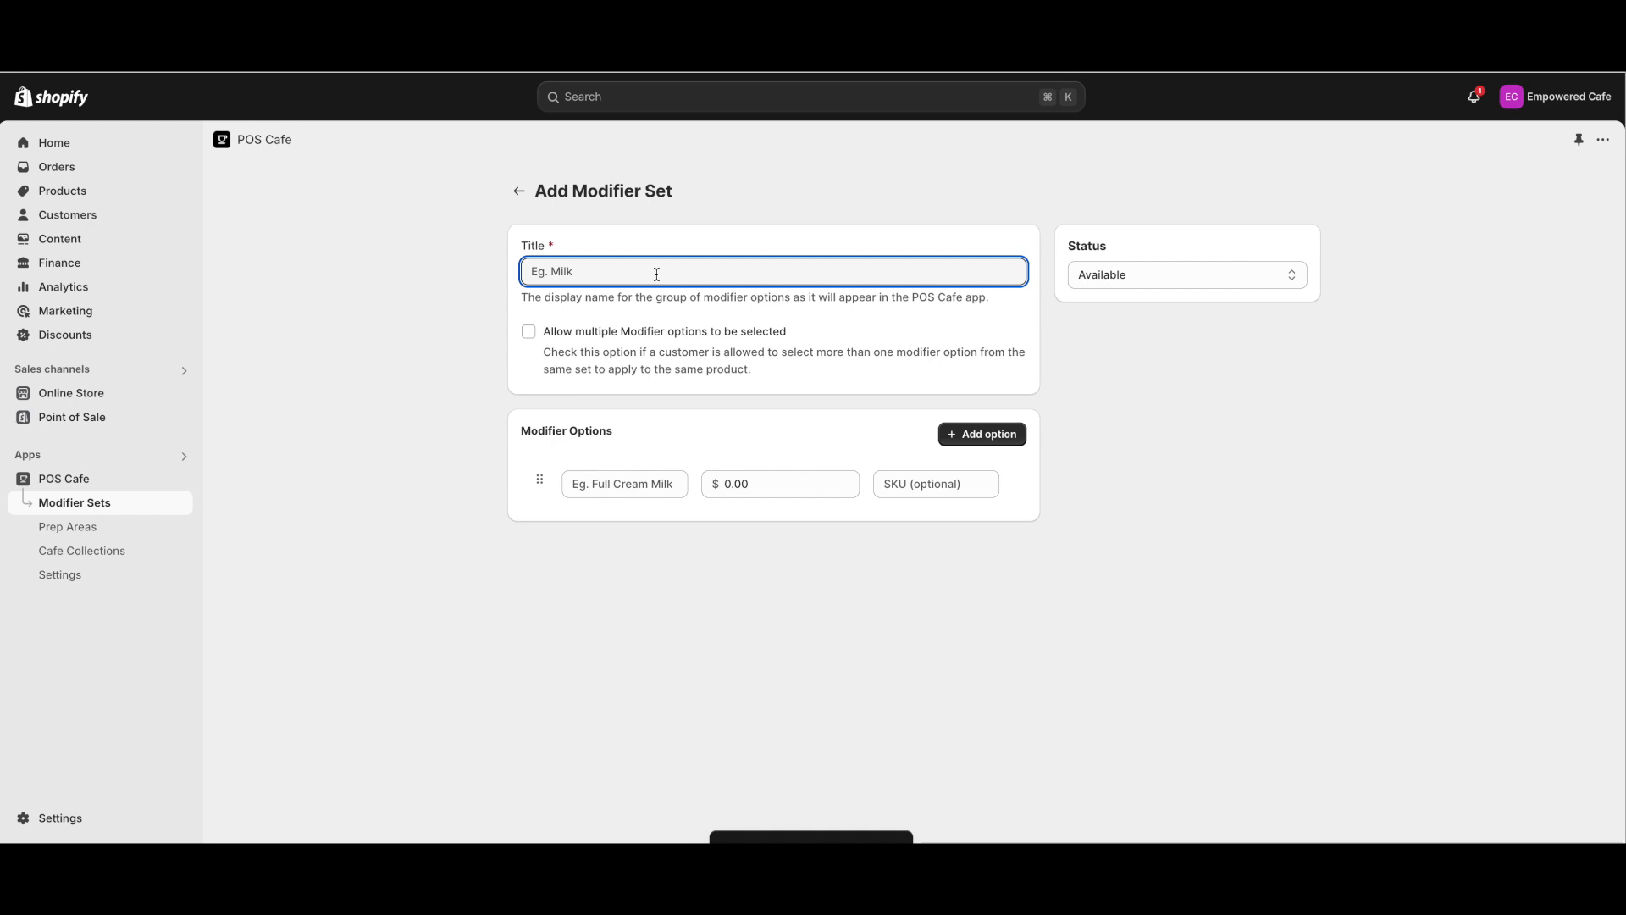
pyautogui.write('Extras')
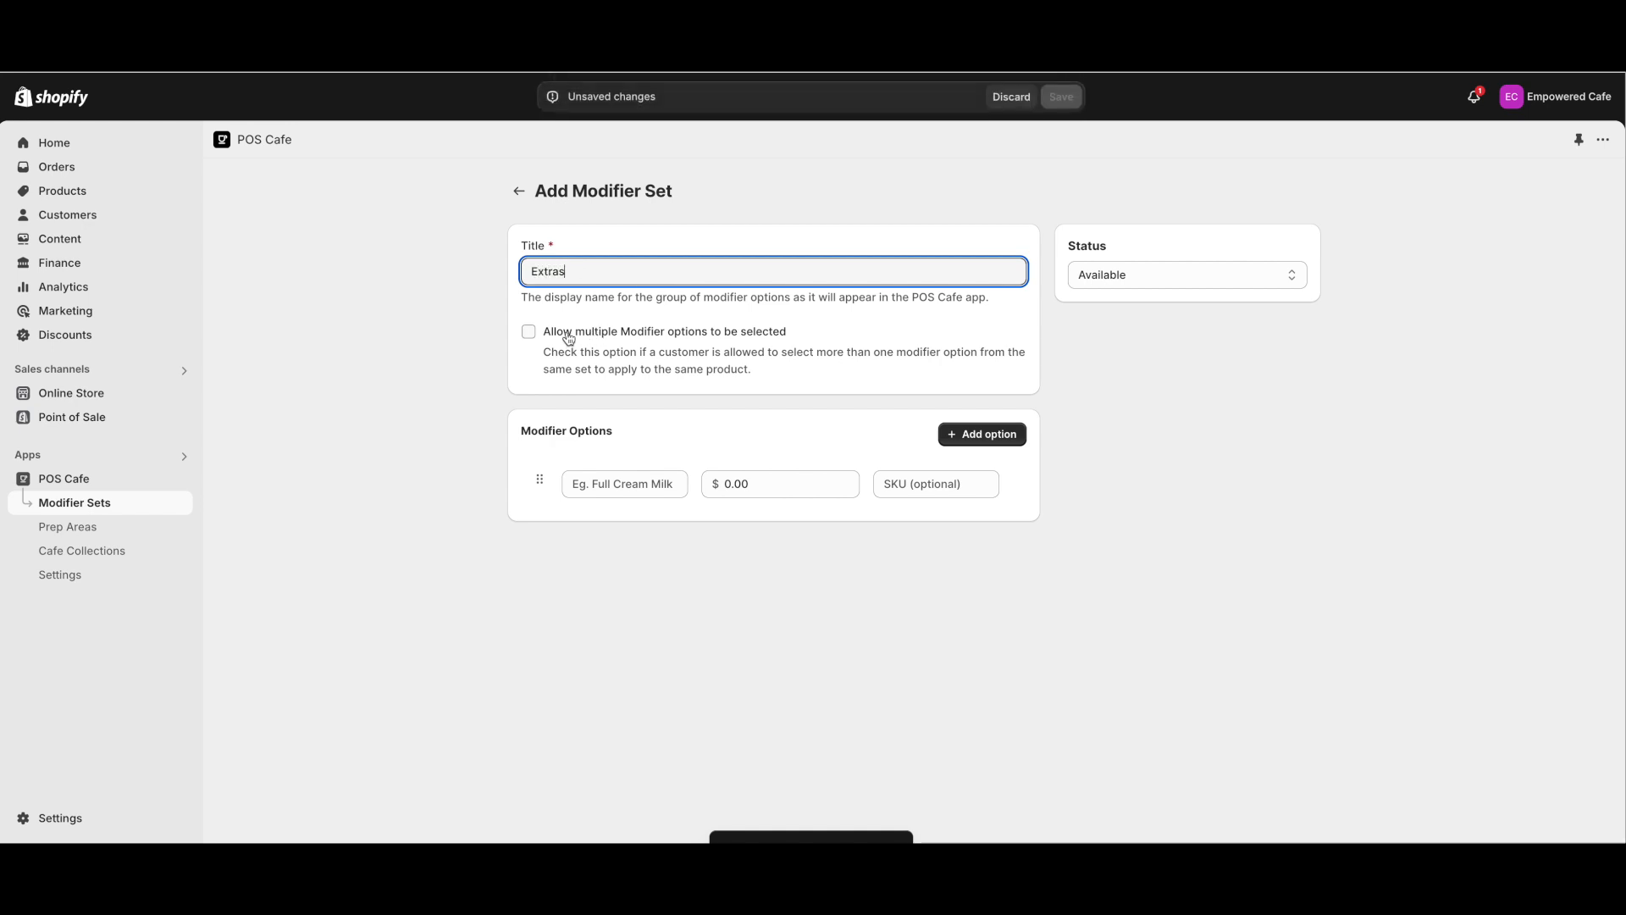
pyautogui.click(529, 332)
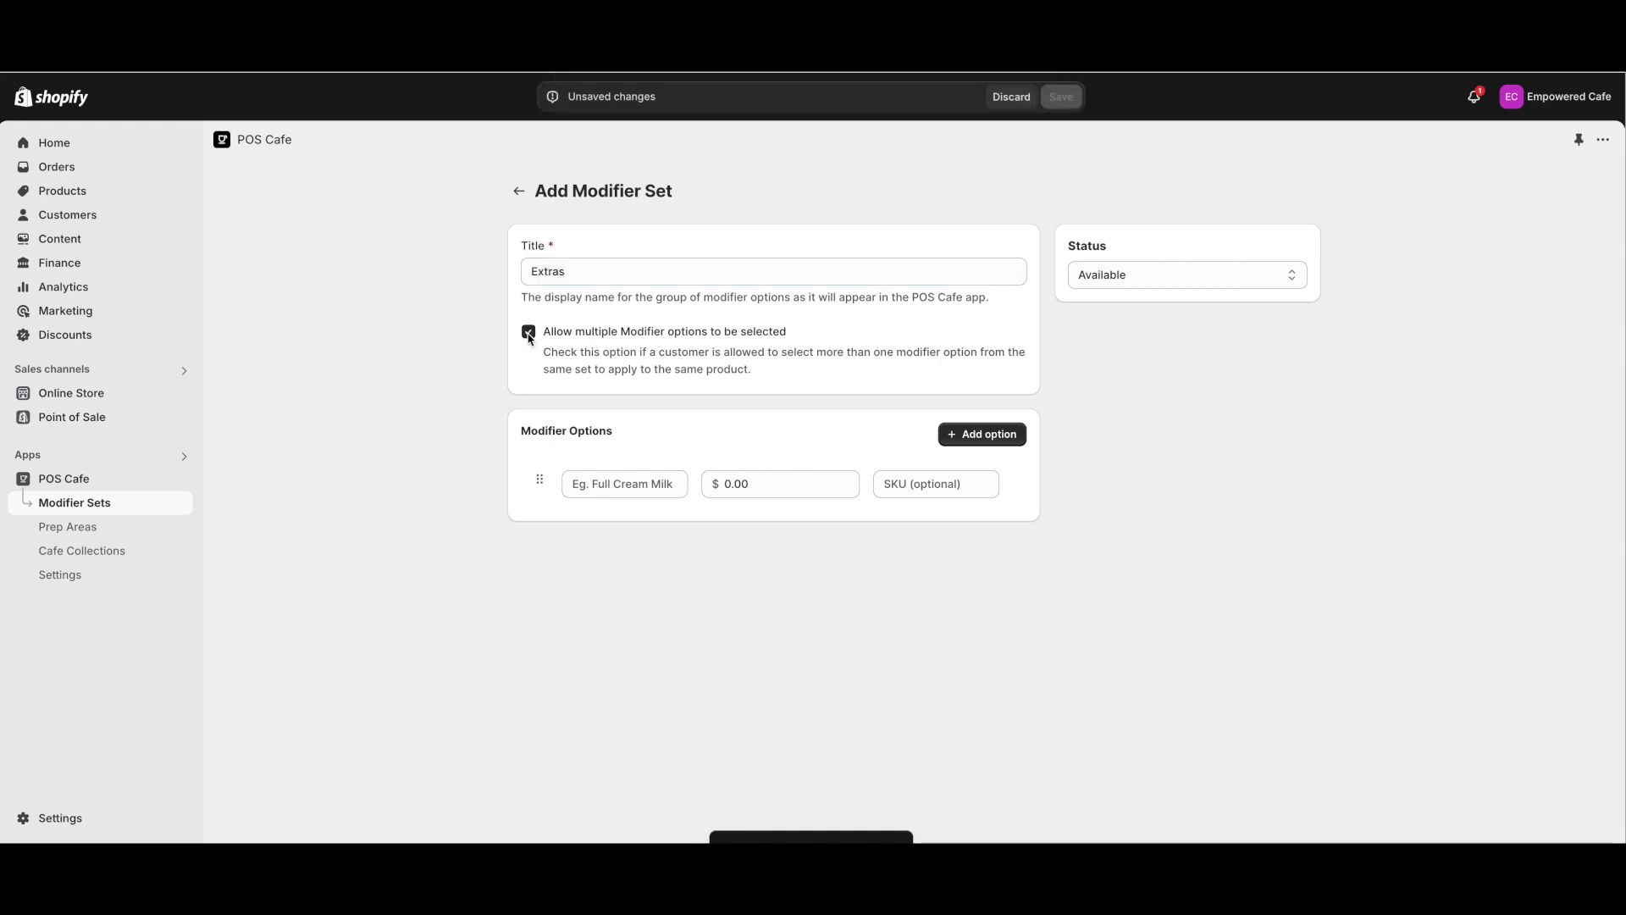
# - Enter Marshmallows as the first option of the Extras set with a charge of $0.75
pyautogui.click(621, 483)
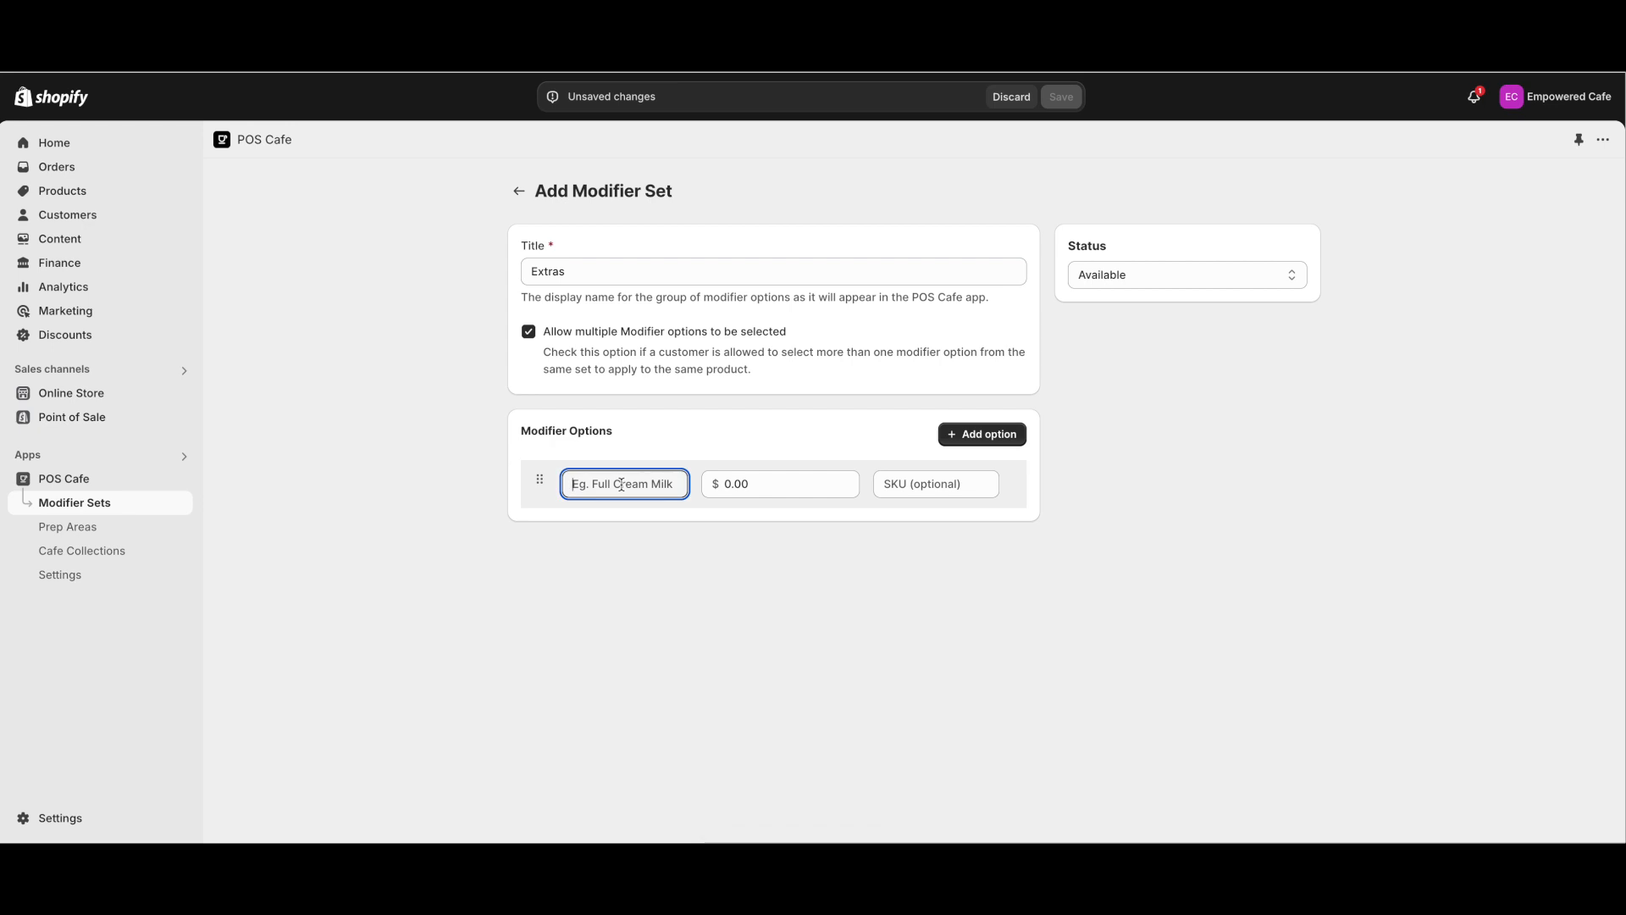
pyautogui.write('Marsha')
pyautogui.write('allows')
pyautogui.press('Tab')
pyautogui.write('0.75')
pyautogui.press('Tab')
pyautogui.press('Tab')
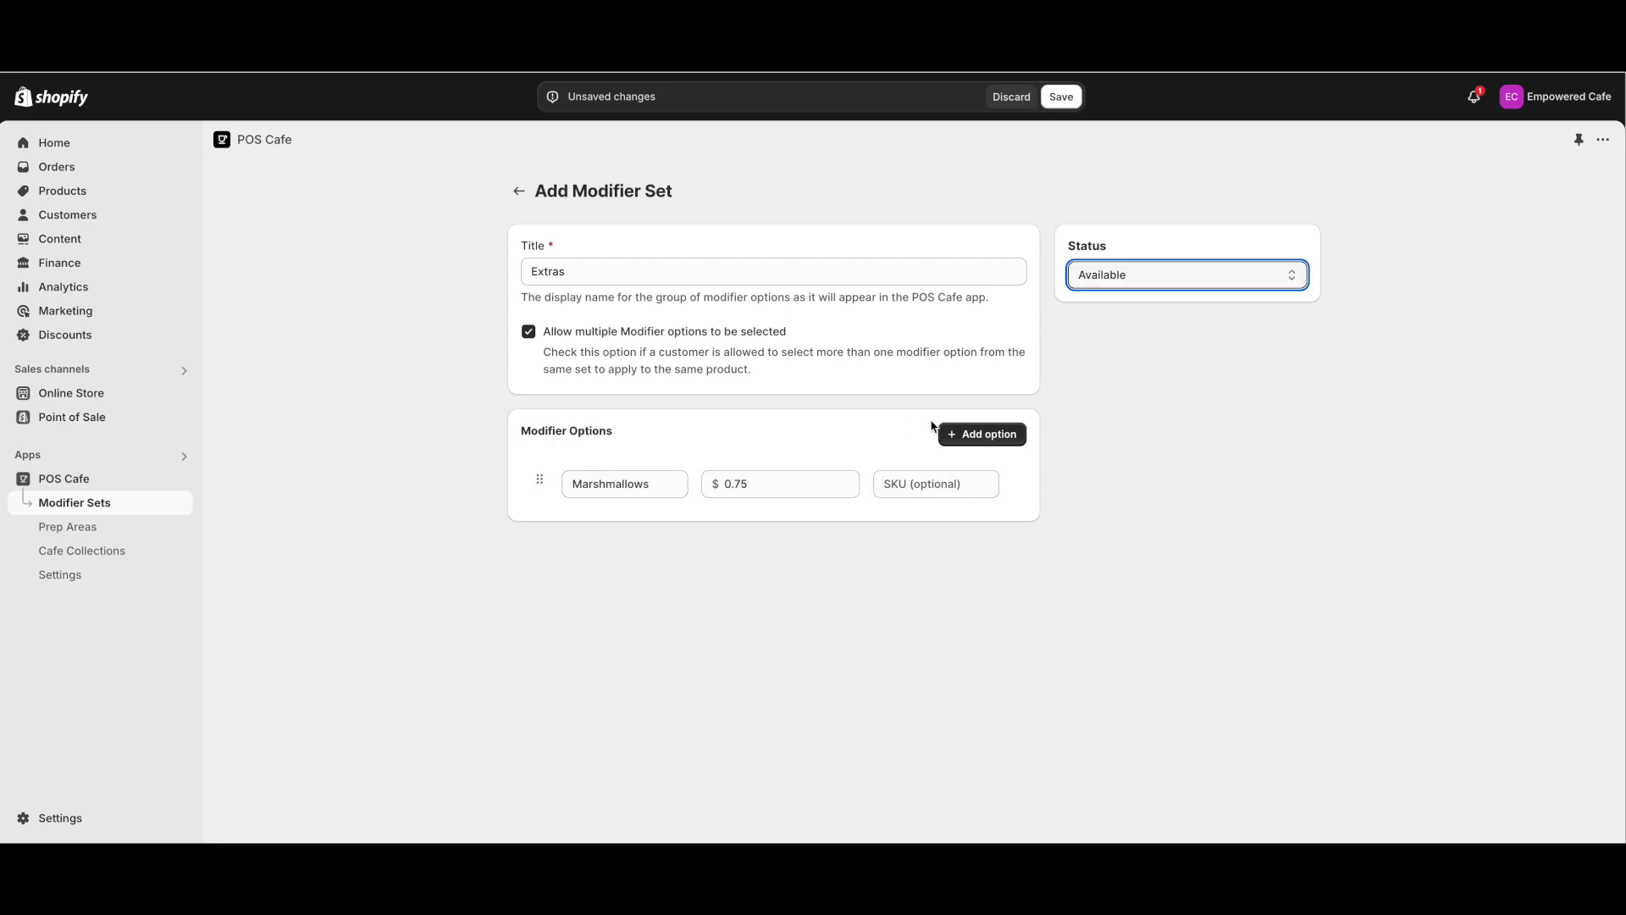
# - Add a Whipped Cream option to the Extras set with a charge of $0.75
pyautogui.click(966, 436)
pyautogui.click(650, 527)
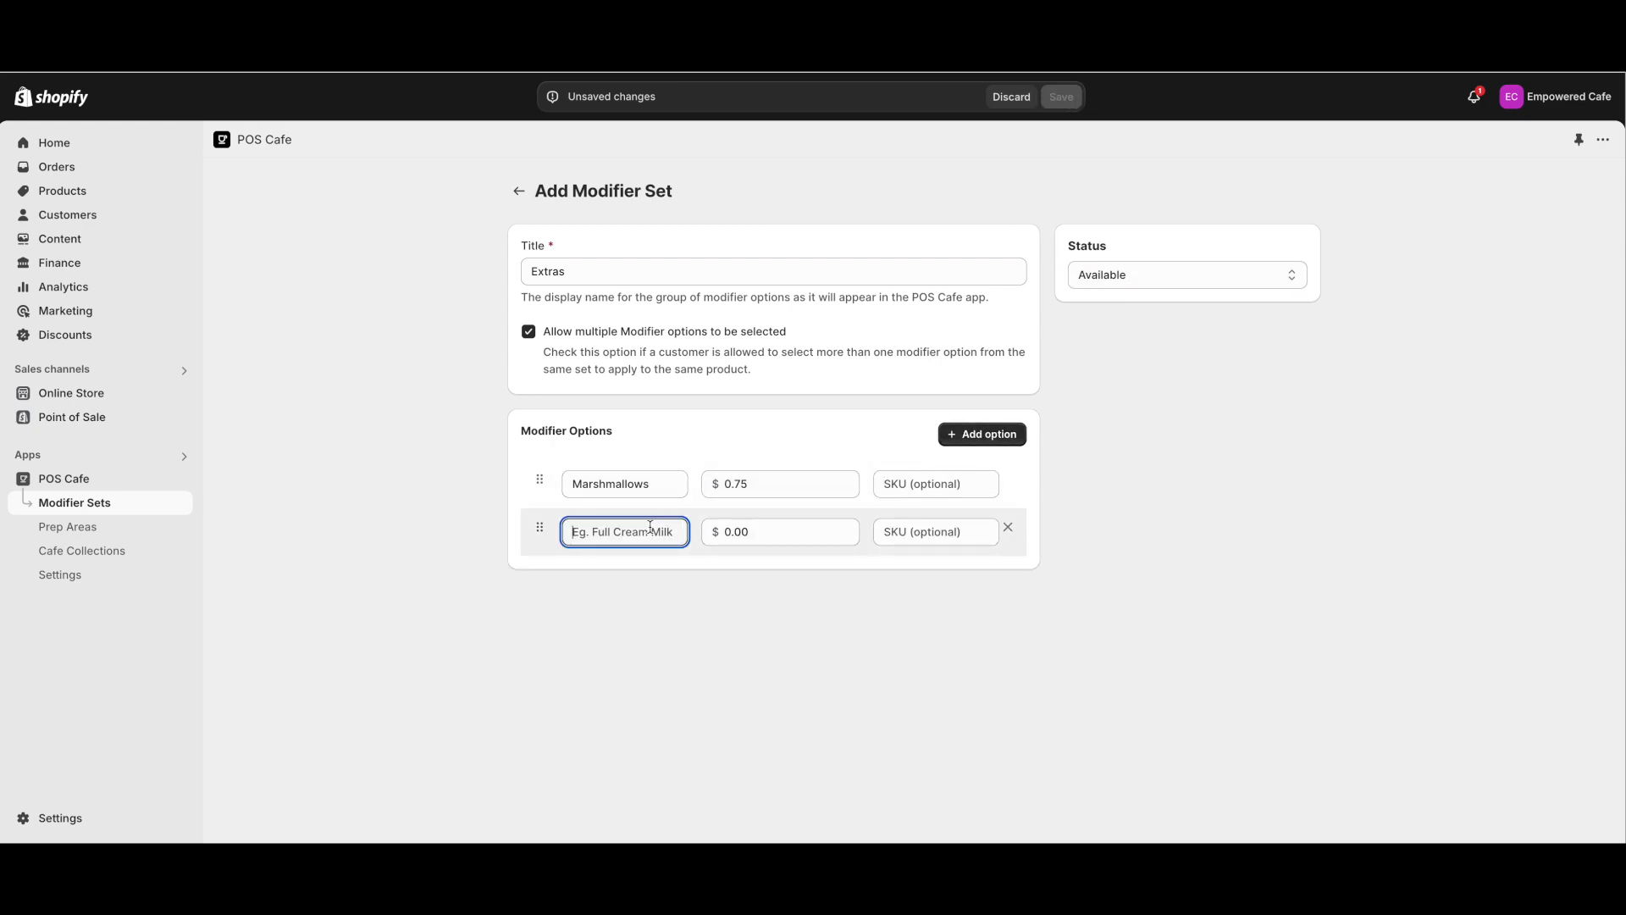
pyautogui.write('Whipped Cream')
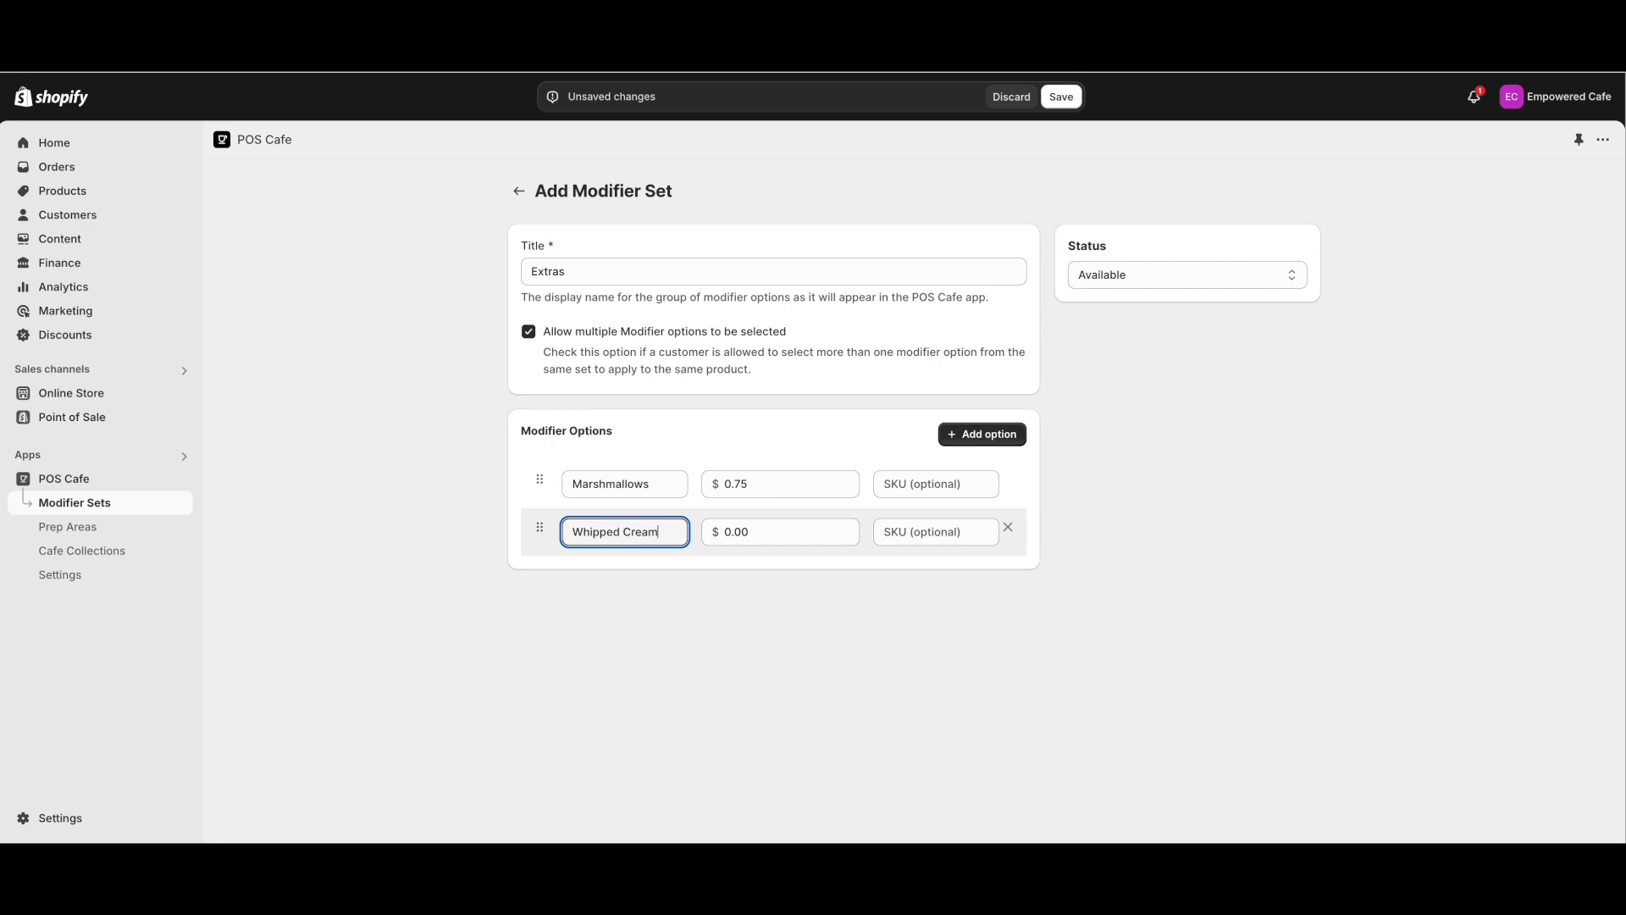
pyautogui.press('Tab')
pyautogui.write('.75')
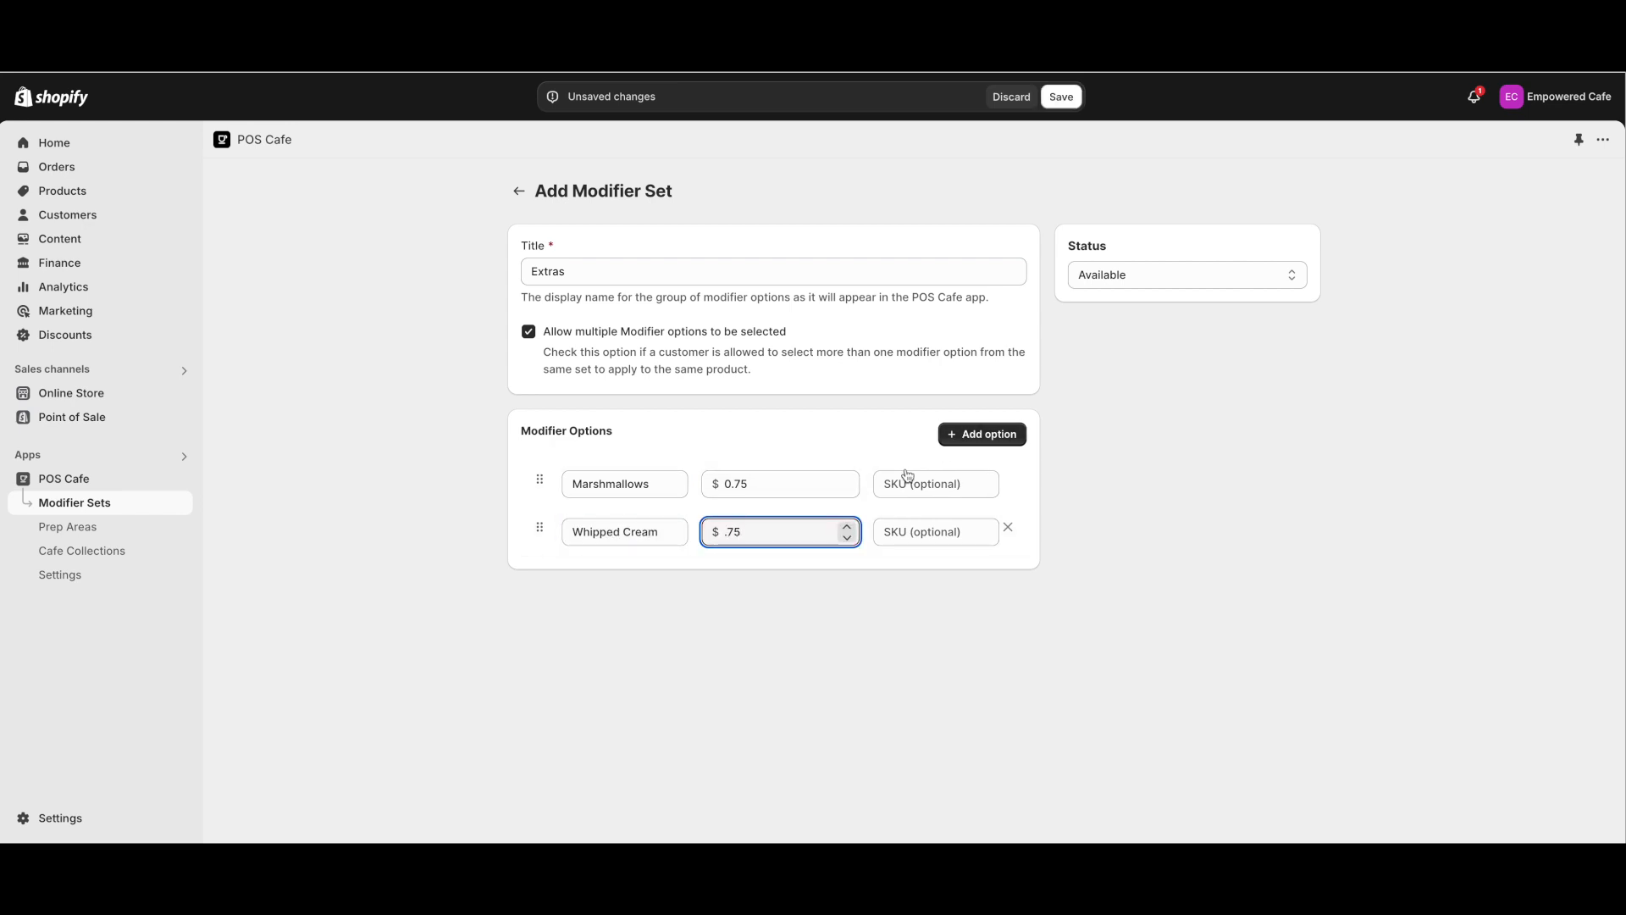
# - Add a "No extras" option to the Extras set and move it above Marshmallows as the first option
pyautogui.click(985, 434)
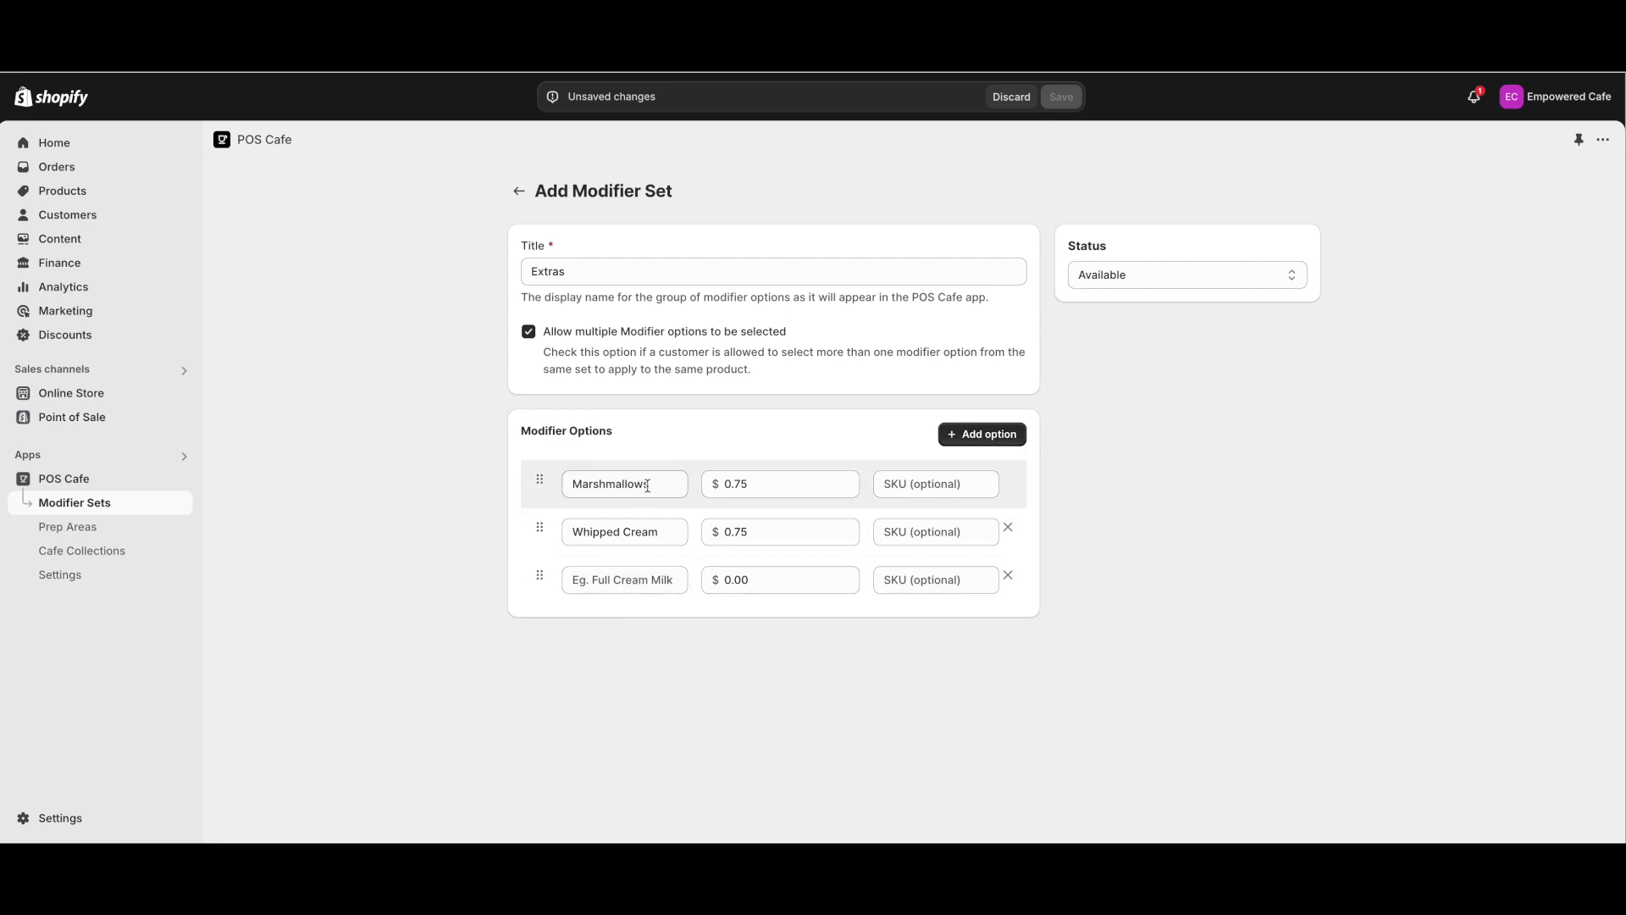
pyautogui.click(632, 577)
pyautogui.write('No extras')
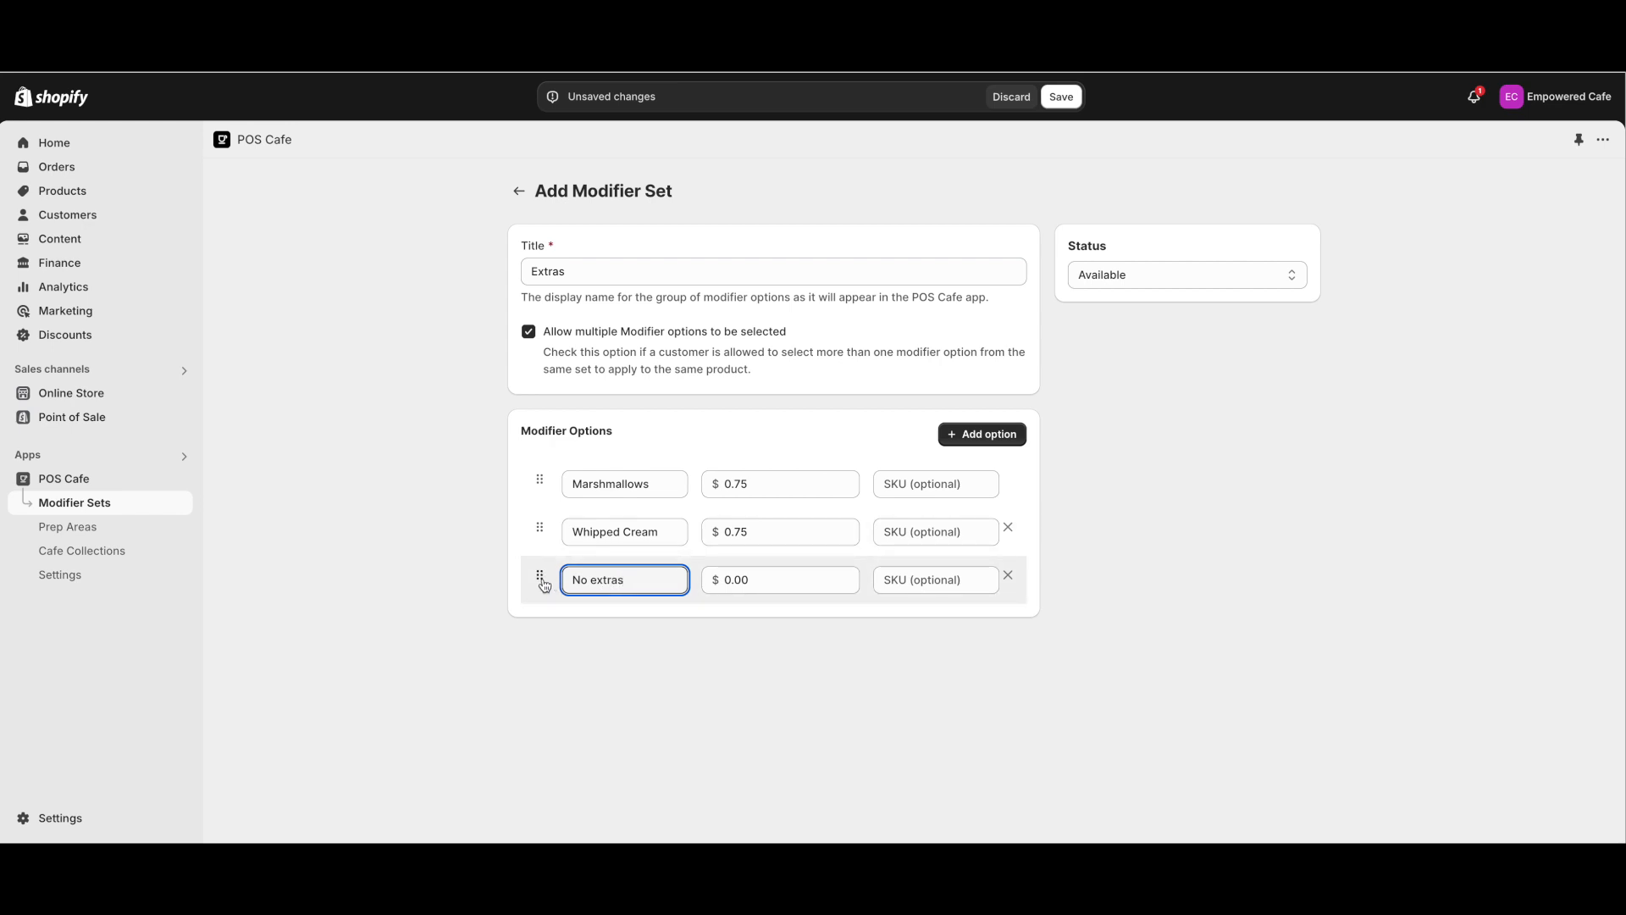
pyautogui.moveTo(544, 584); pyautogui.dragTo(543, 480)
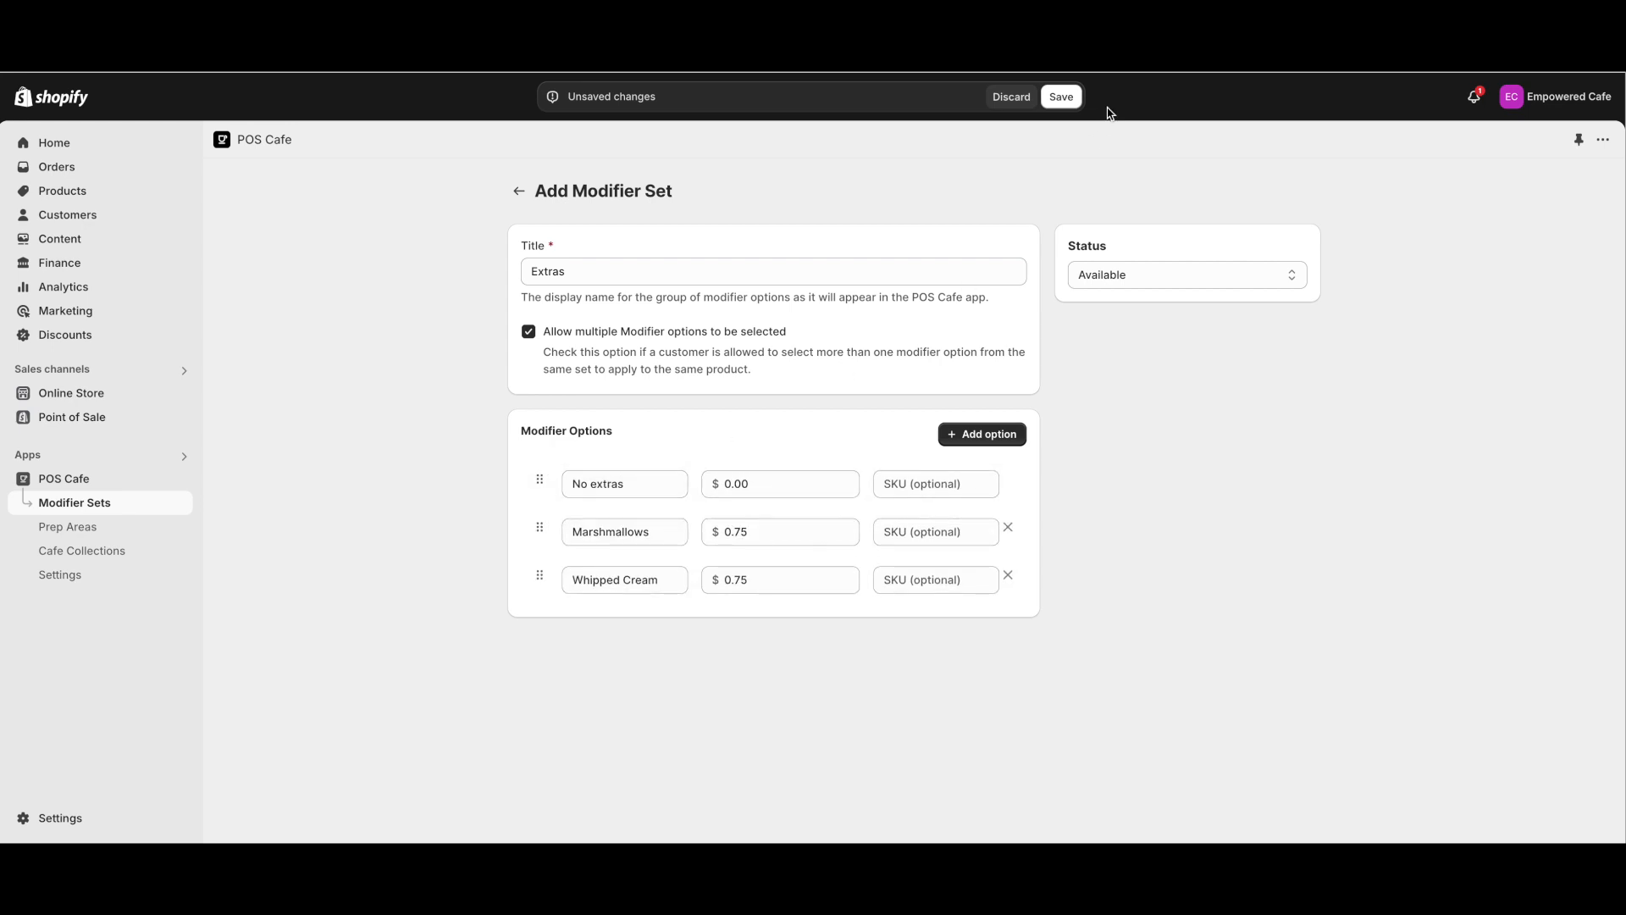
# - Save the Extras modifier set, return to the list of modifier sets and sync the changes with the POS device
pyautogui.click(1070, 101)
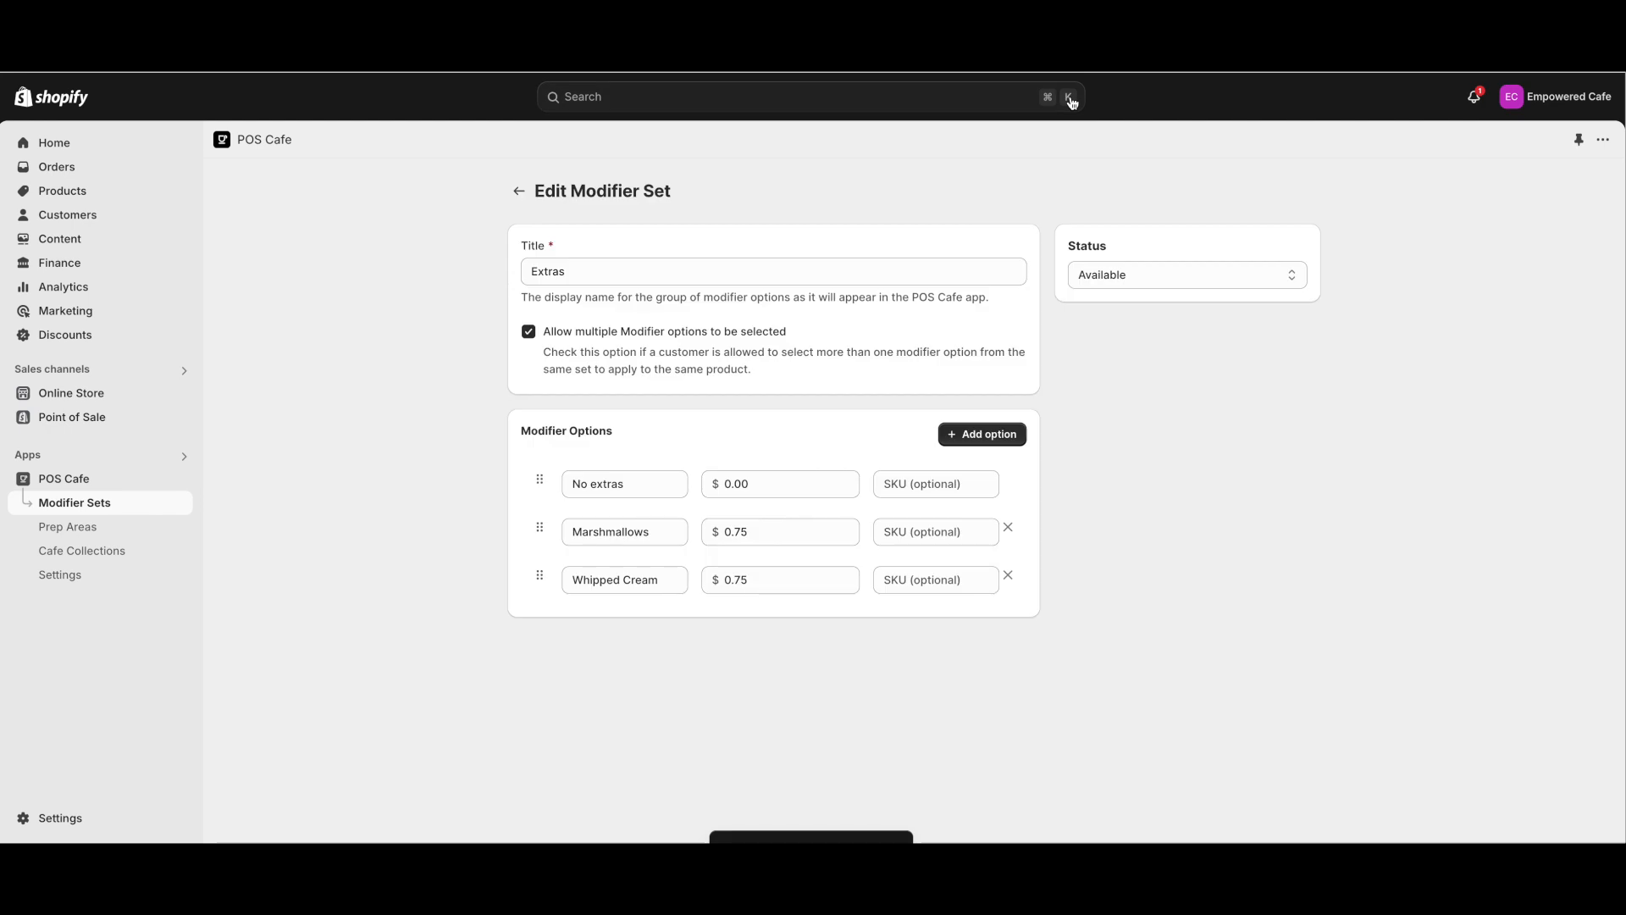
pyautogui.click(514, 195)
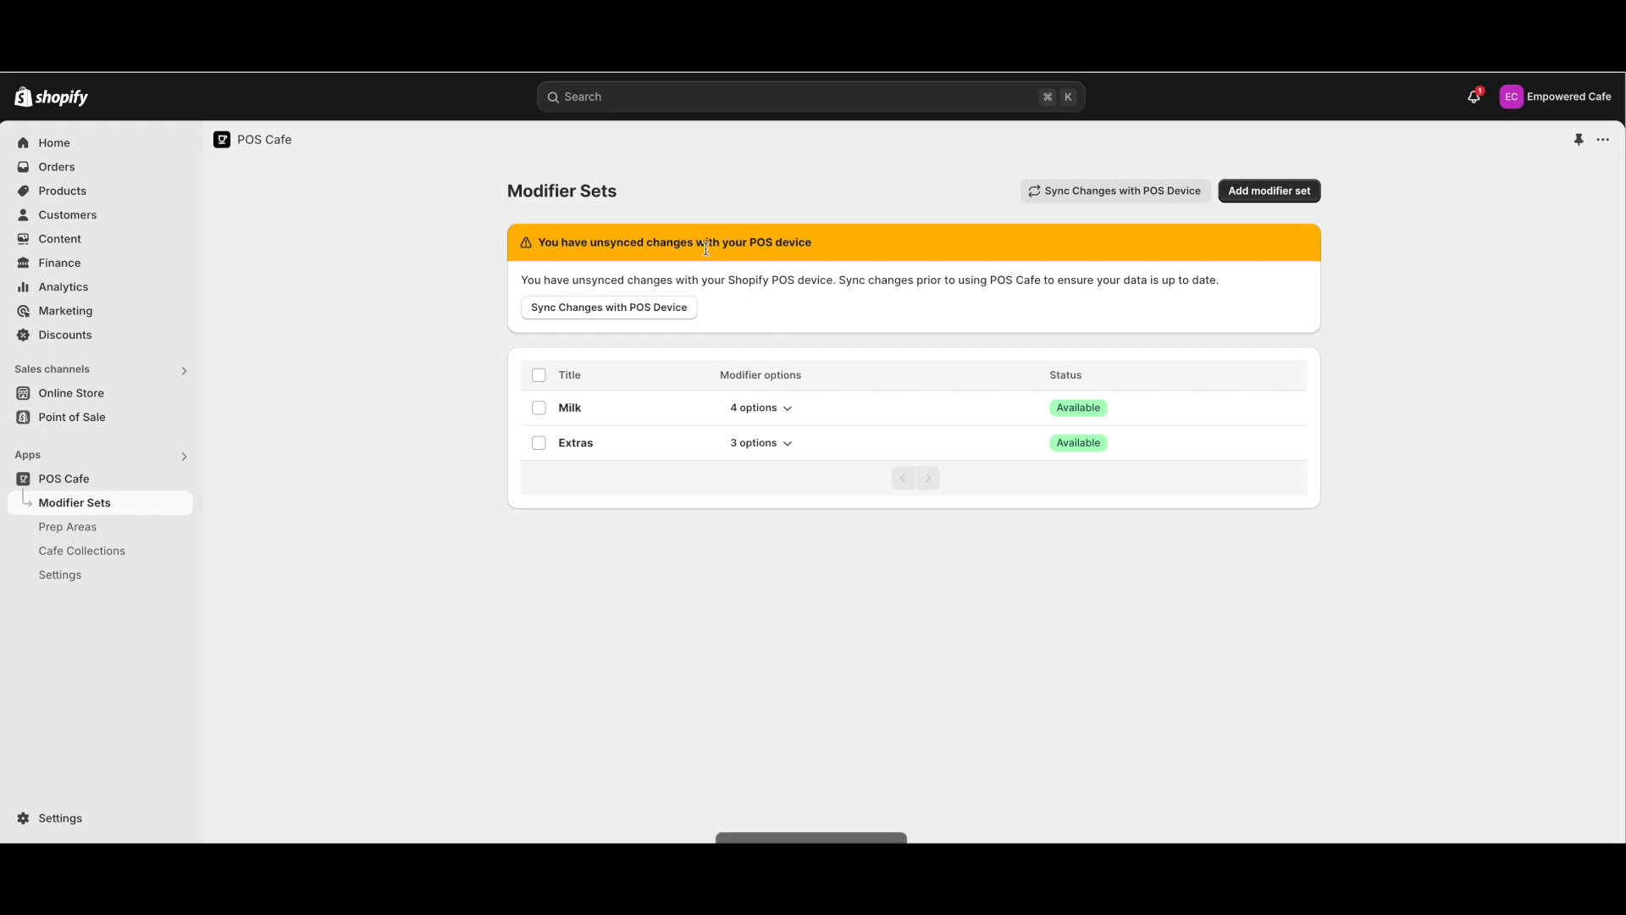
pyautogui.click(661, 308)
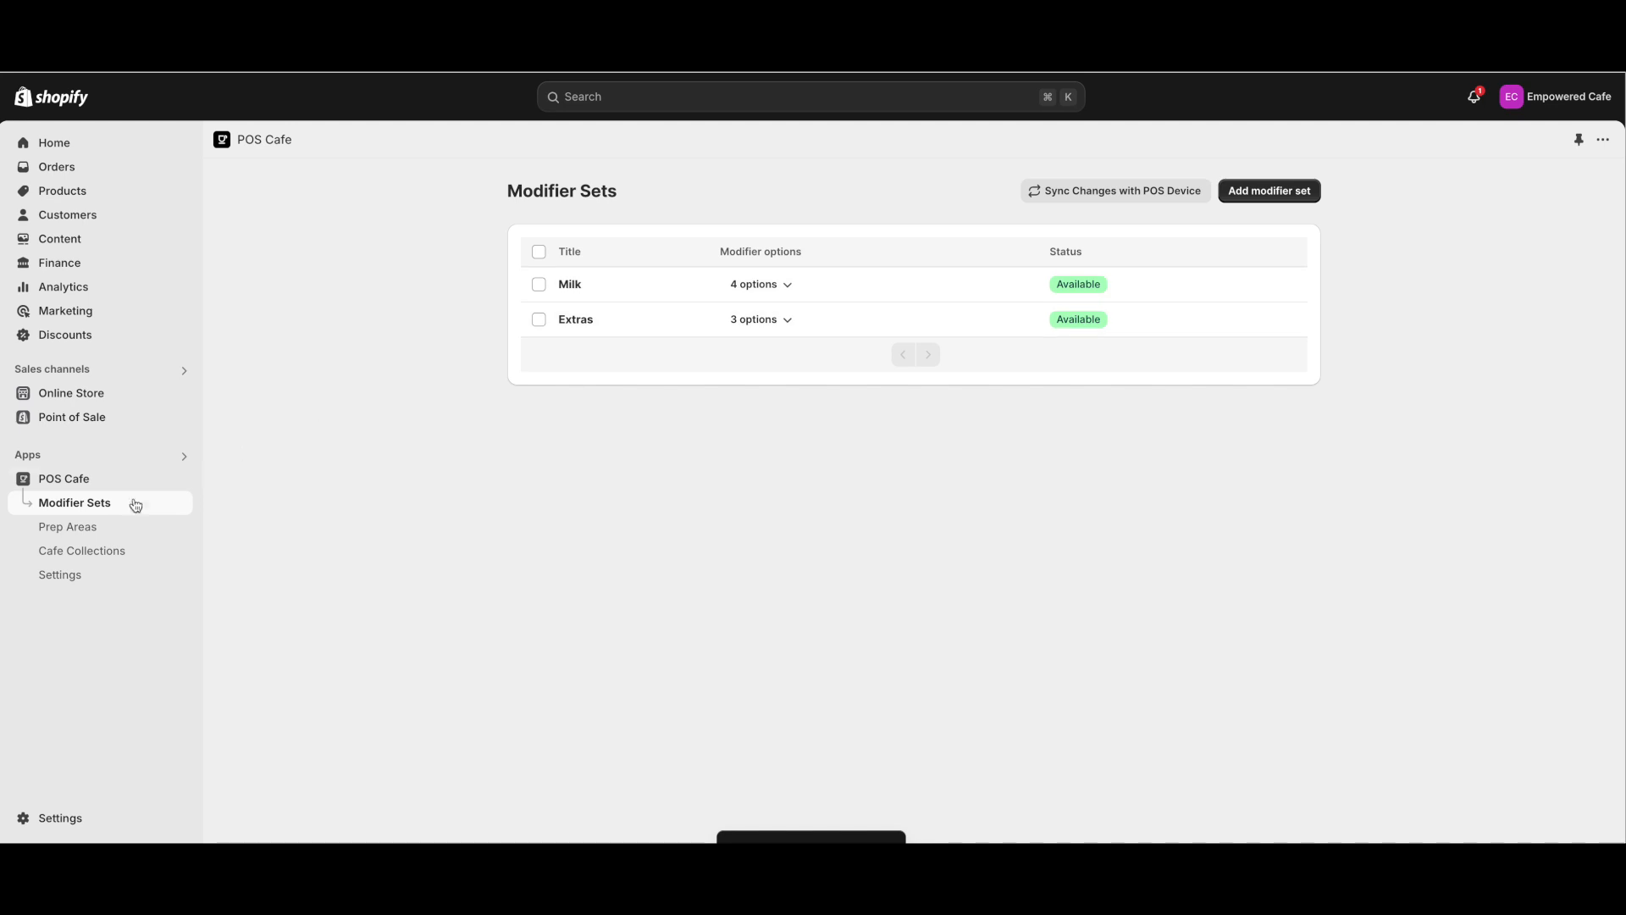
# - In the prep areas, rename the Default area as Kitchen and add a second area named Barista
pyautogui.click(92, 528)
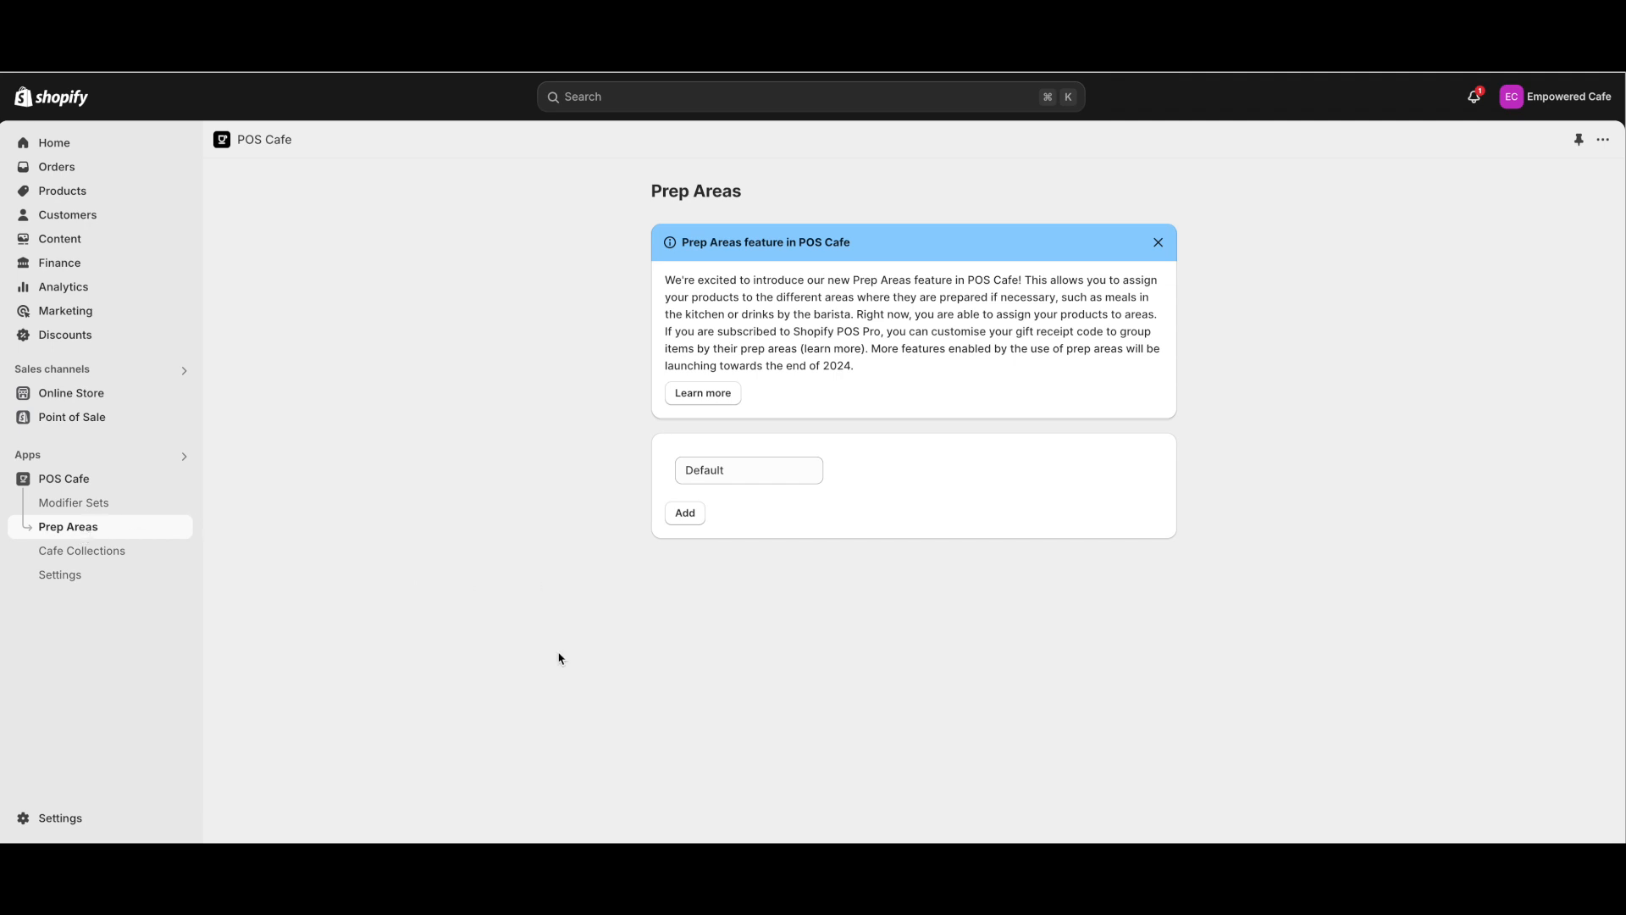
pyautogui.doubleClick(810, 462)
pyautogui.write('Kitchen')
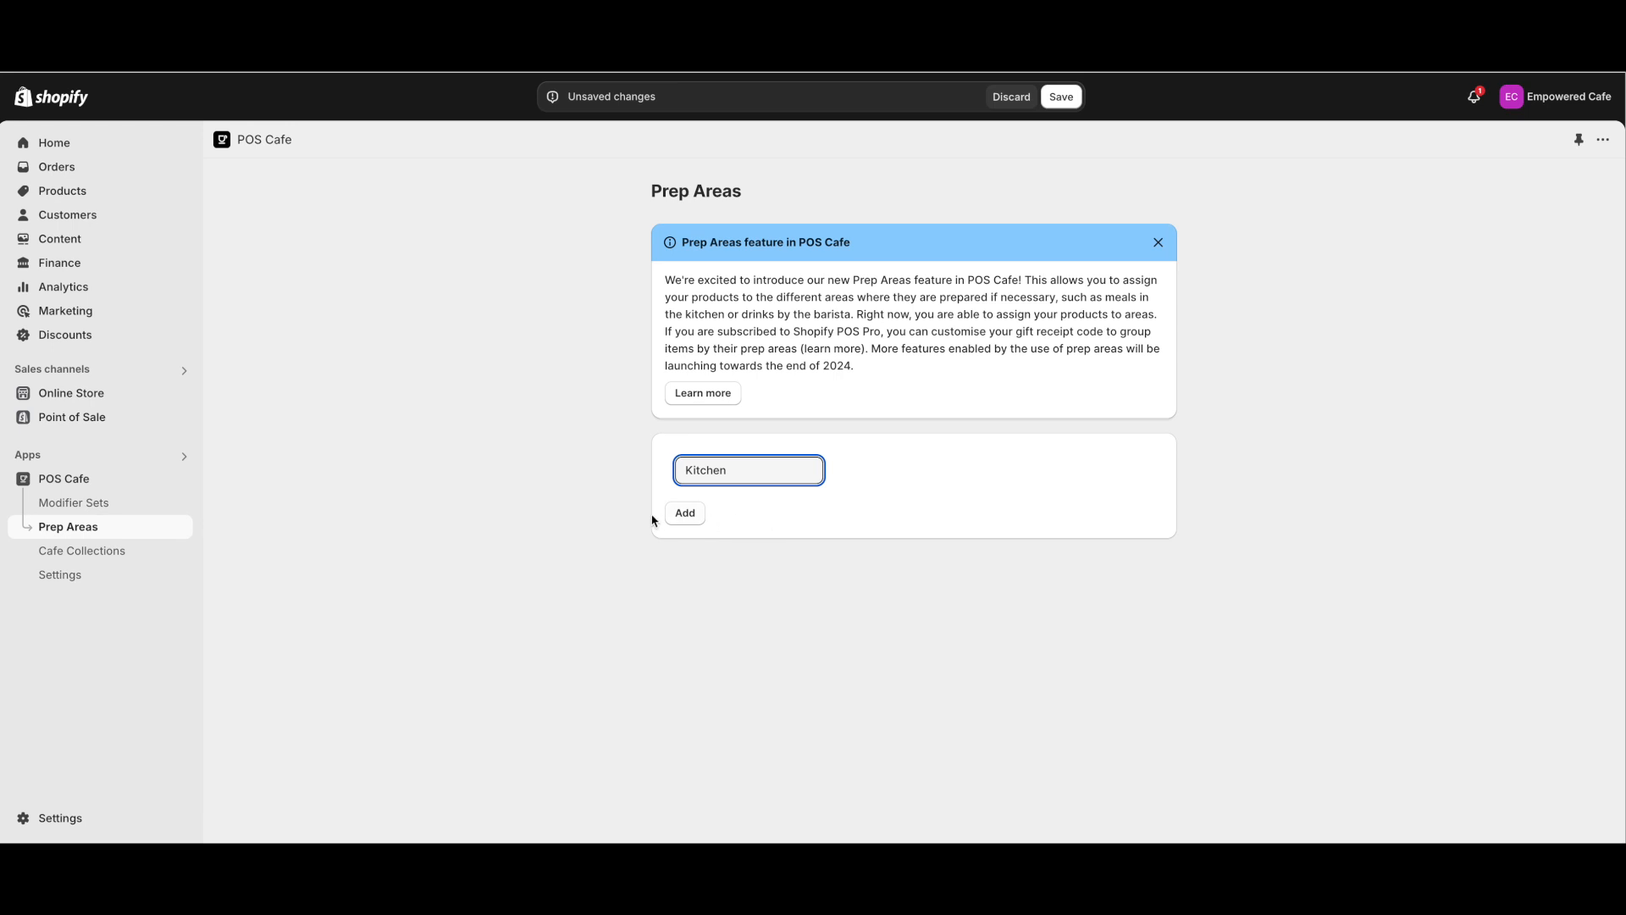
pyautogui.click(685, 513)
pyautogui.click(719, 511)
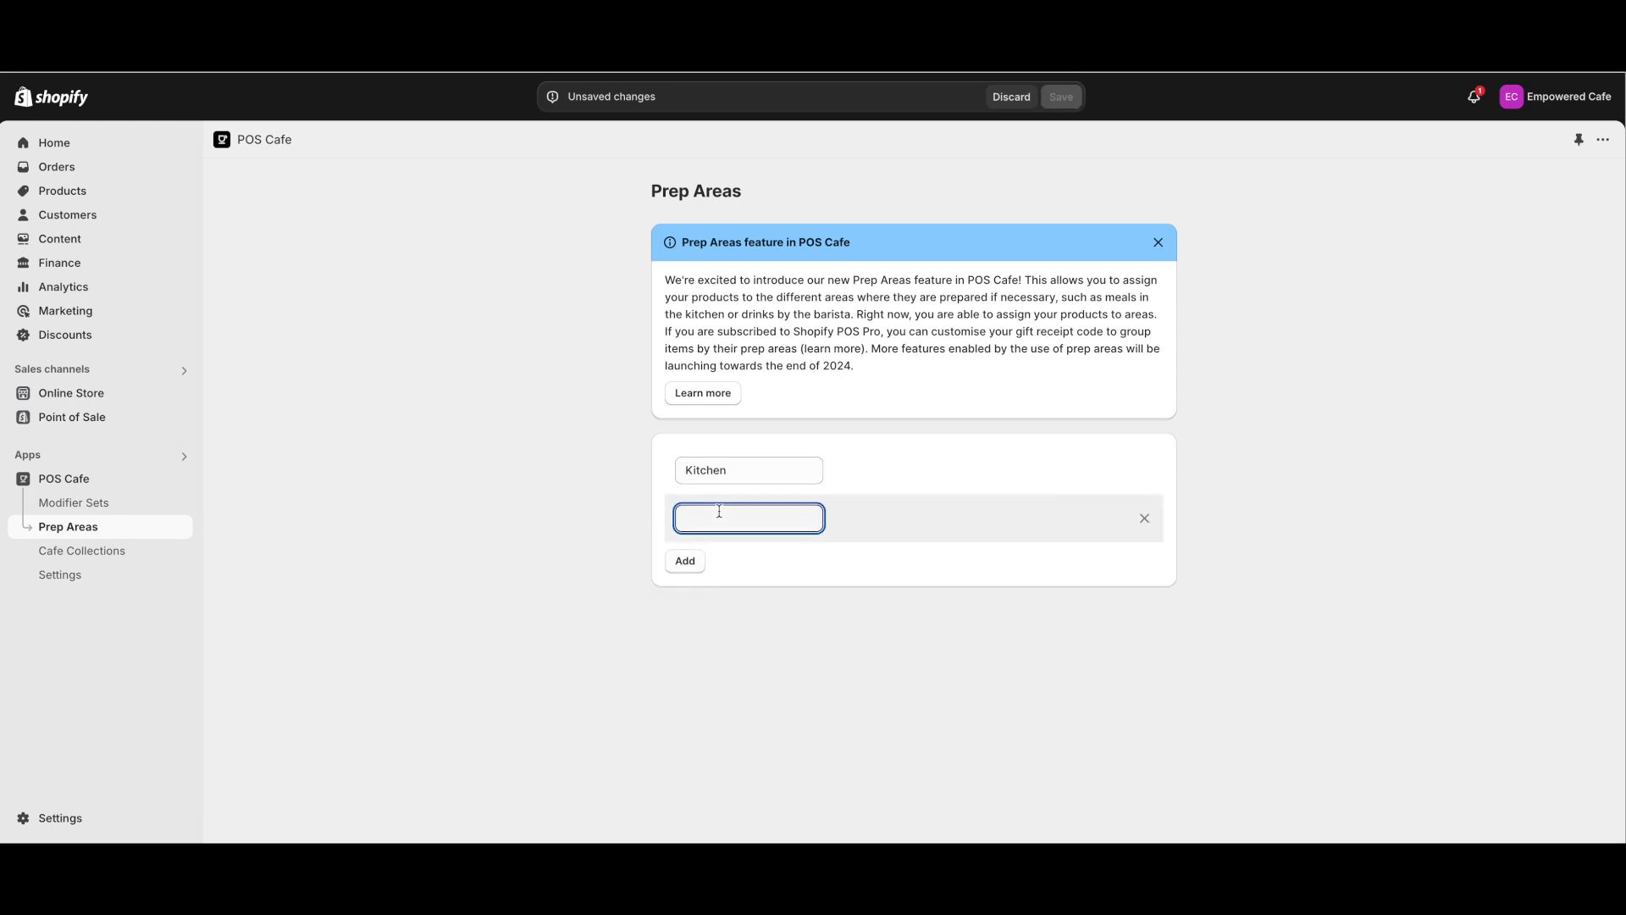
pyautogui.write('Barista')
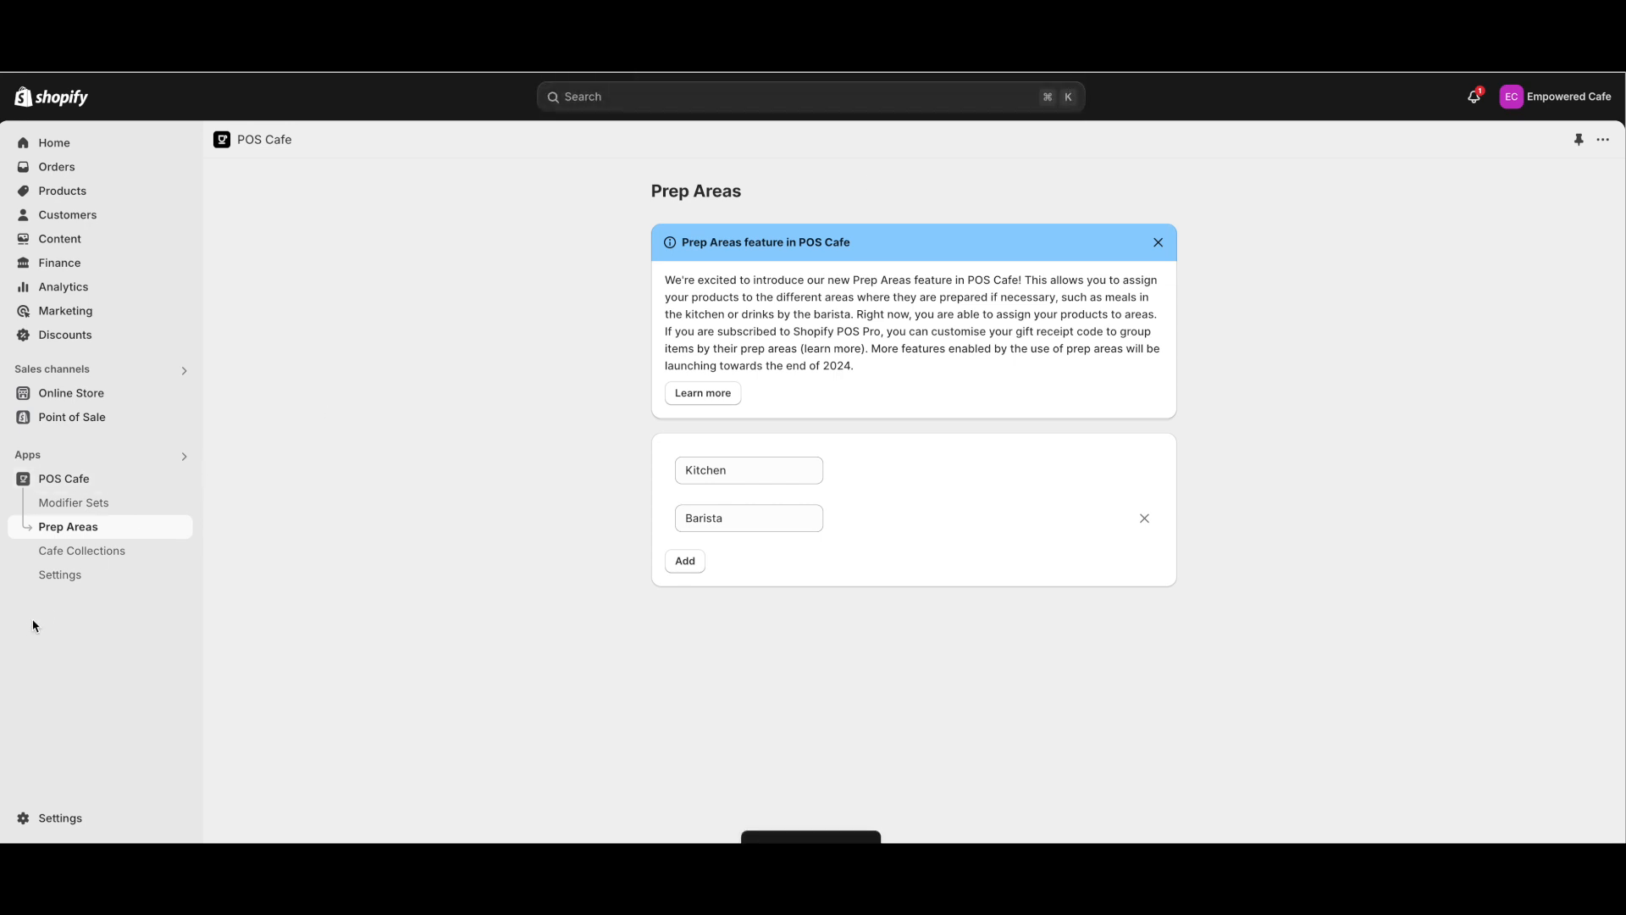
# - Add Cafe Cabinet Food, Coffee & Hot Chocolate, Smoothies & Juices and Tea as cafe collections and save
pyautogui.click(100, 552)
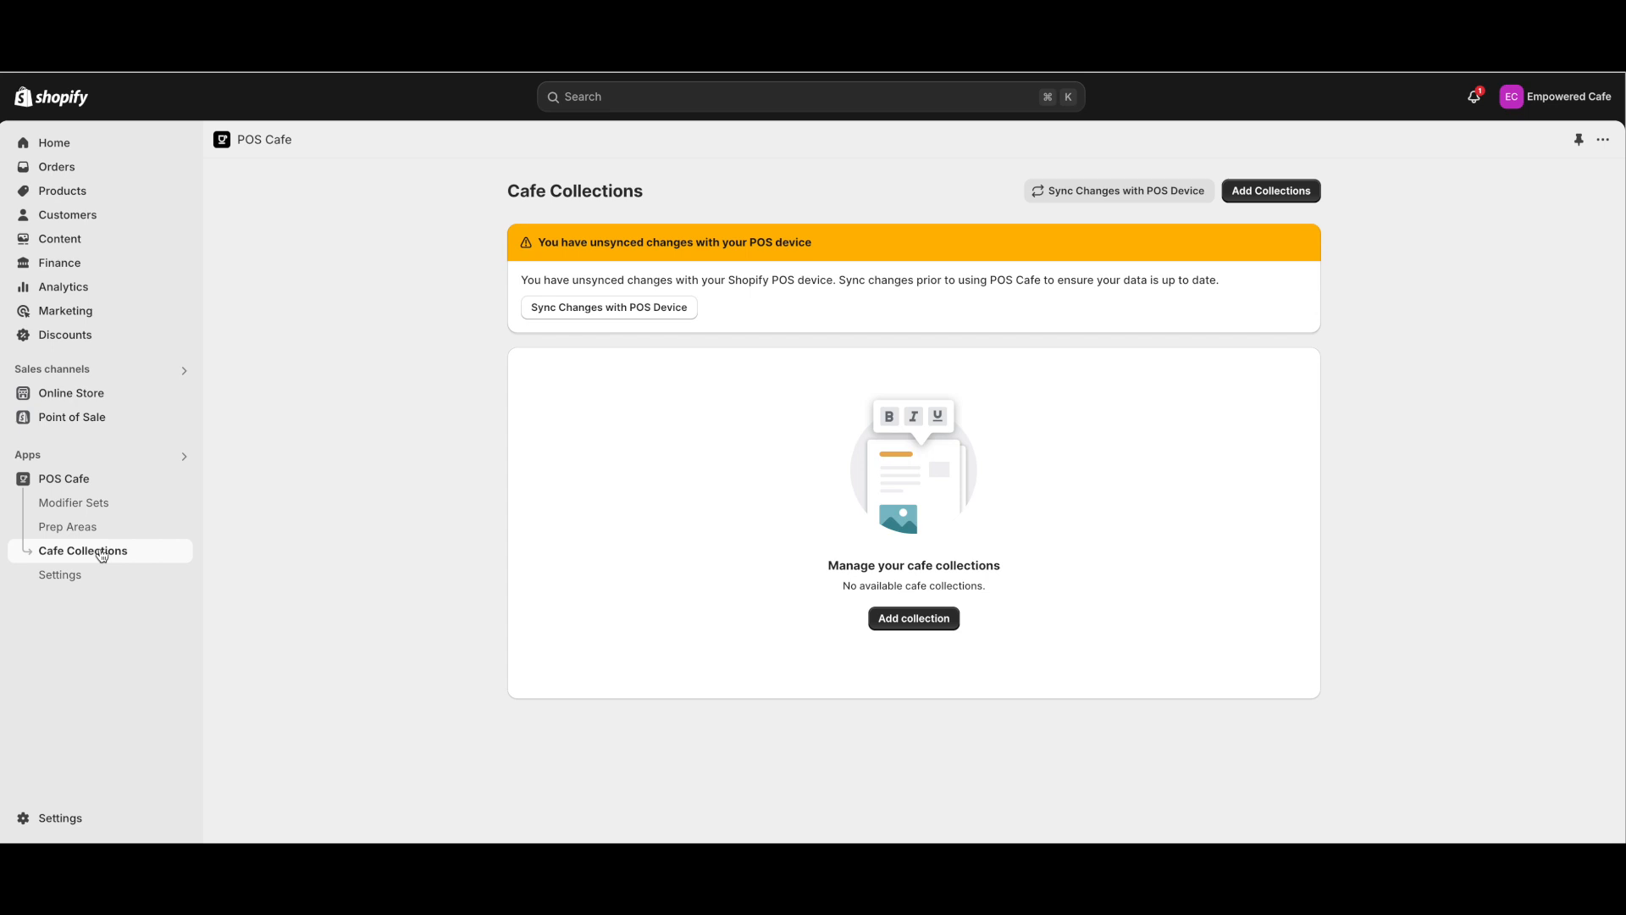
pyautogui.click(910, 624)
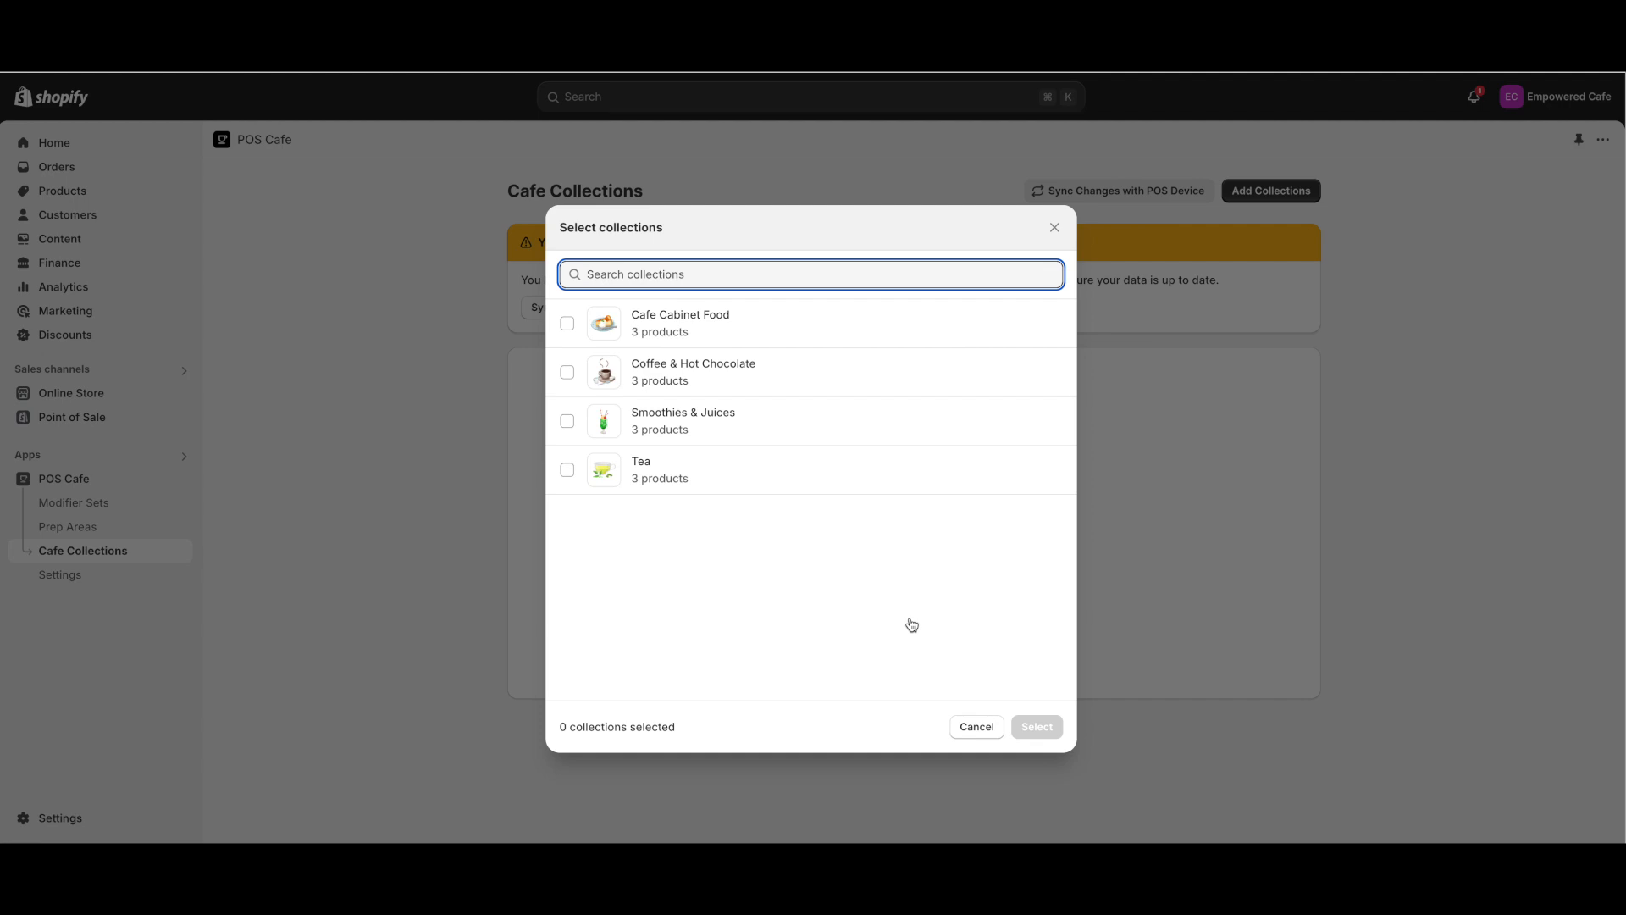
pyautogui.click(568, 324)
pyautogui.click(571, 376)
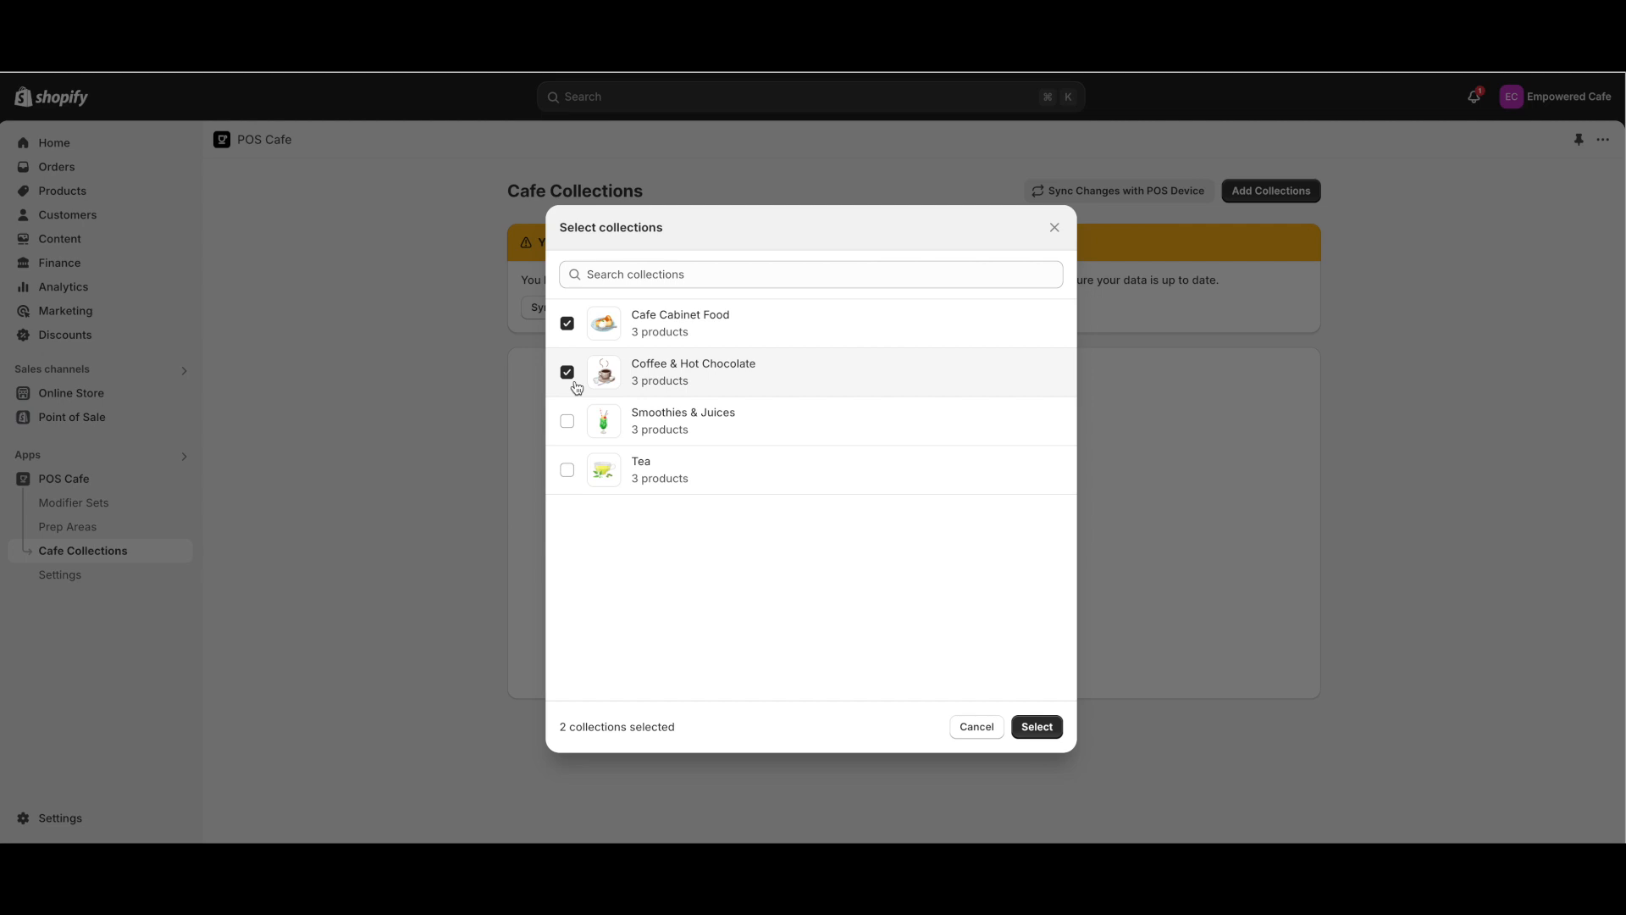
pyautogui.click(569, 418)
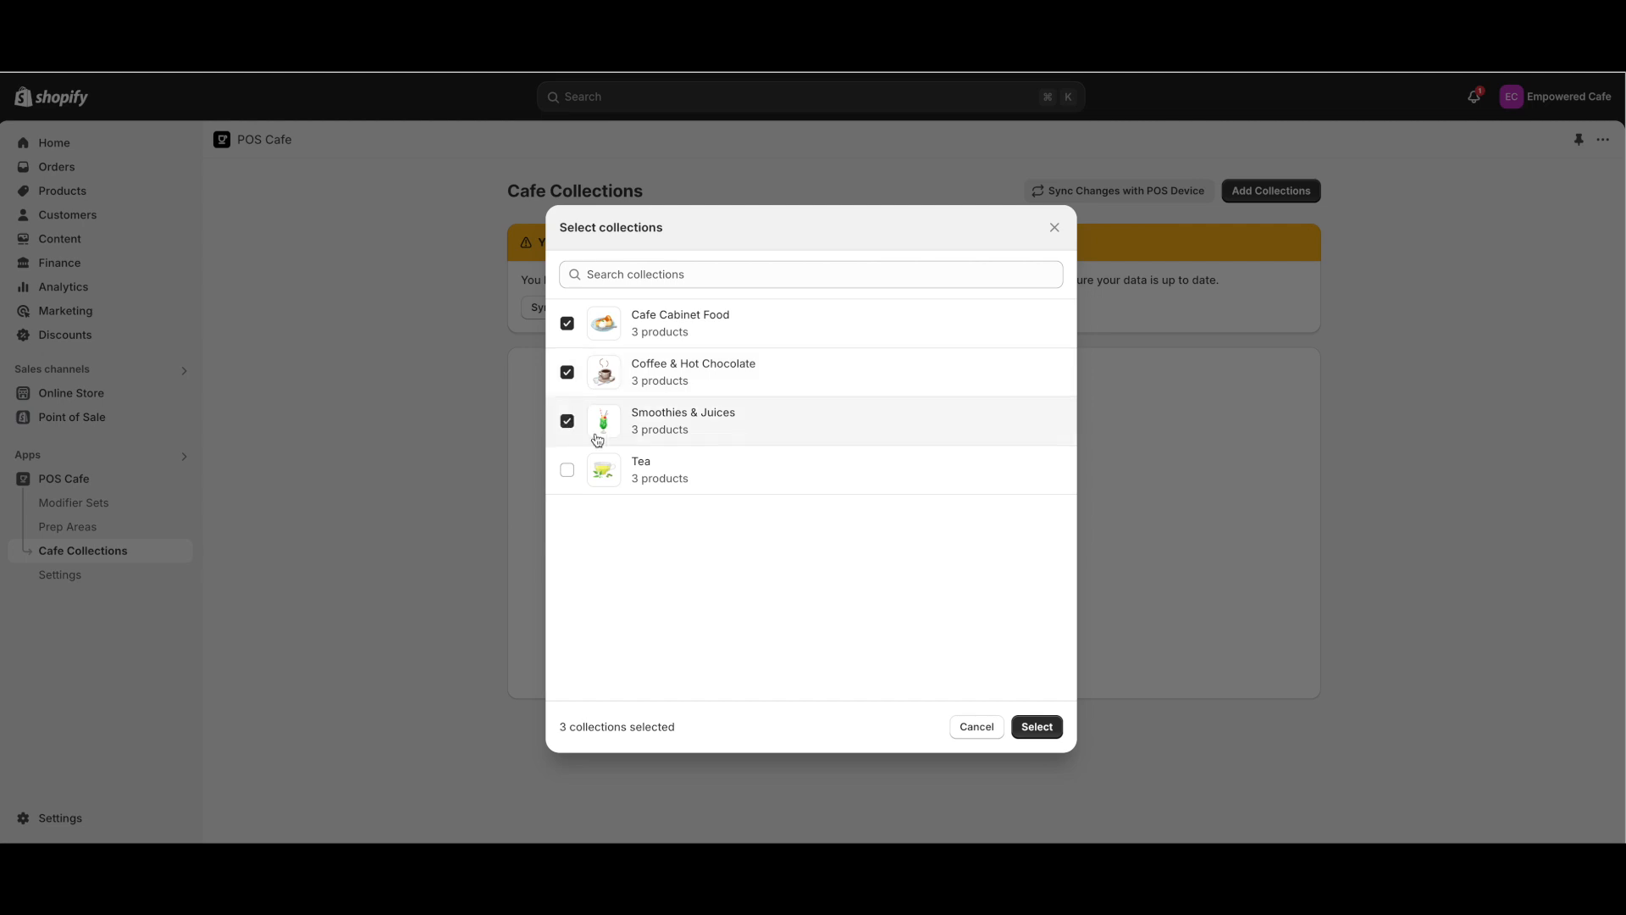
pyautogui.click(568, 471)
pyautogui.click(1036, 727)
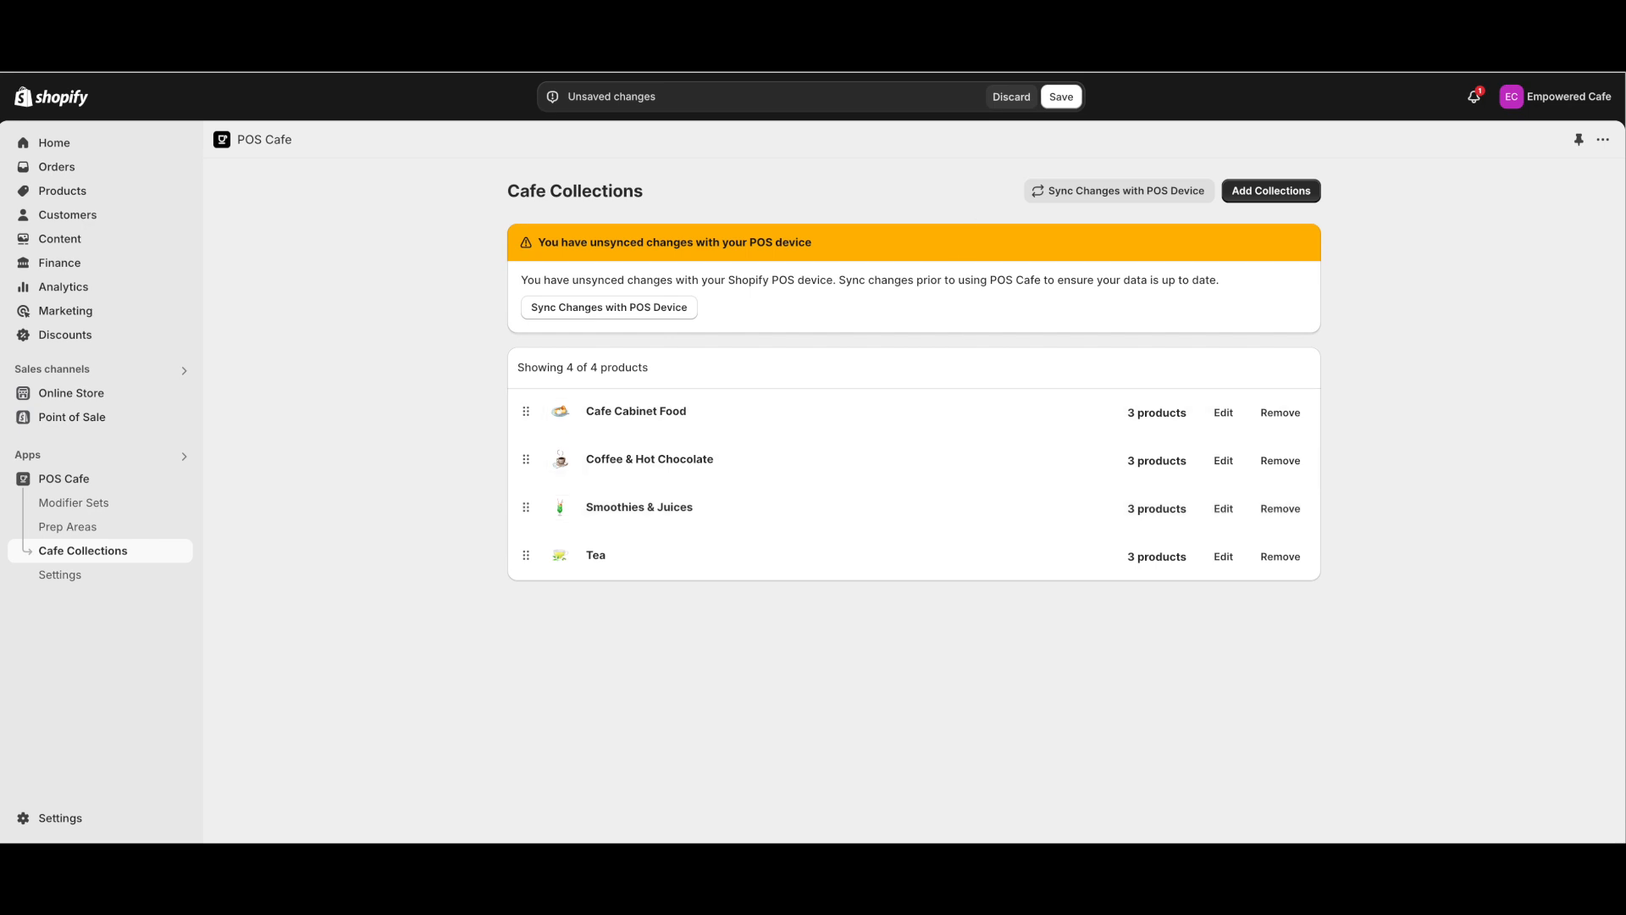
pyautogui.click(1059, 97)
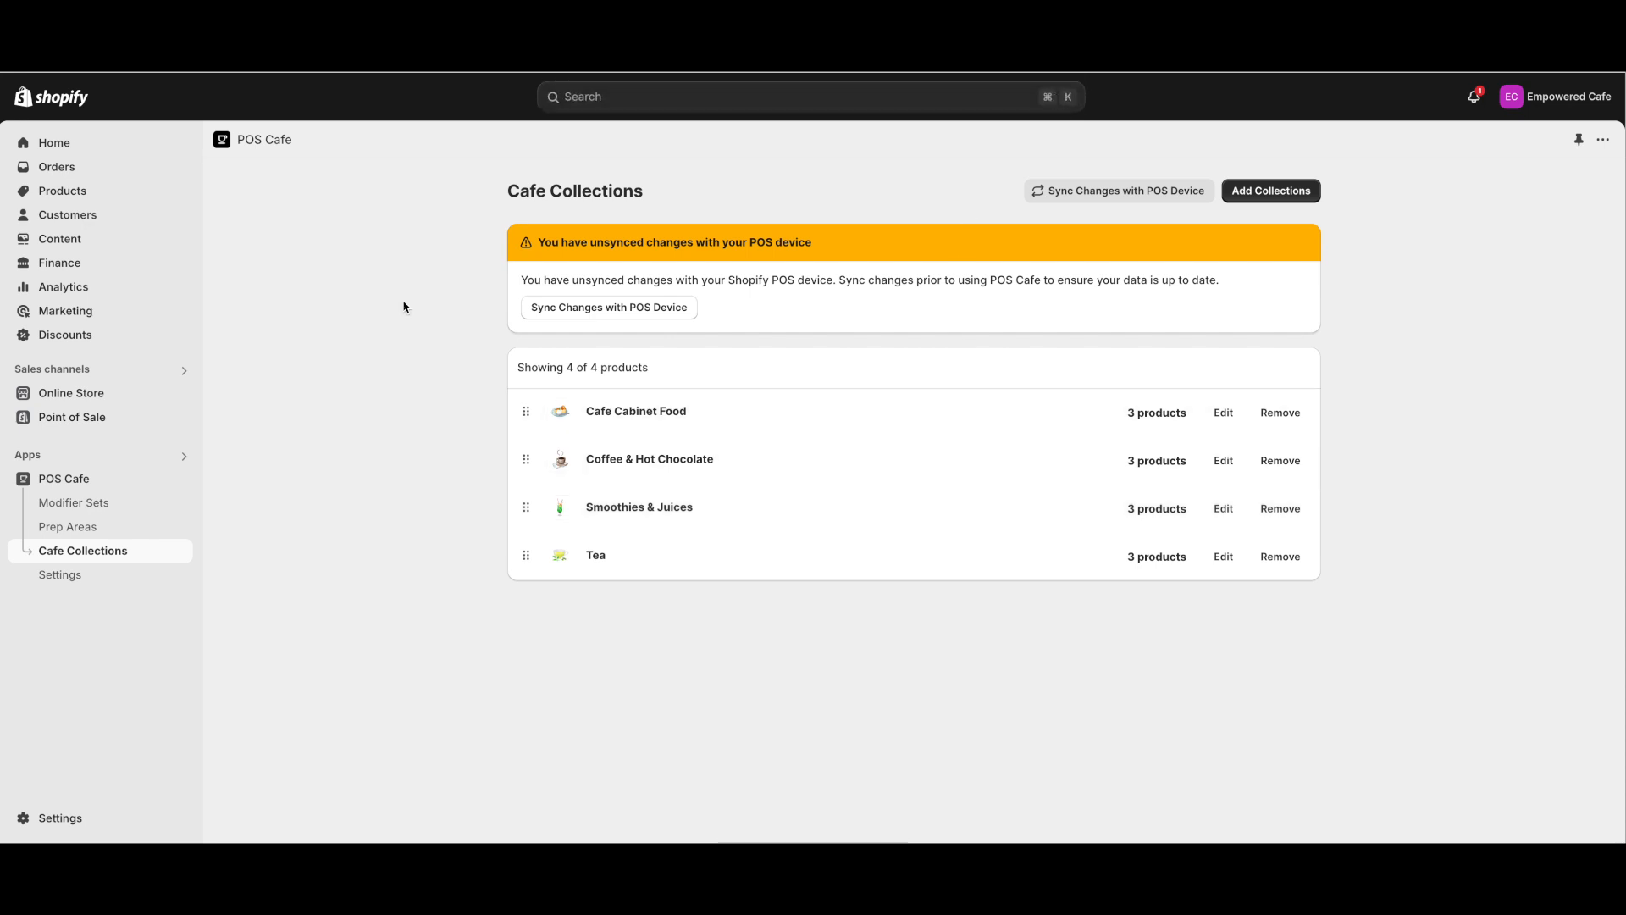
# - Assign the Barista prep area to Black Tea, Ginger & Lemon Tea and Hibiscus Tea in the Tea collection
pyautogui.click(597, 556)
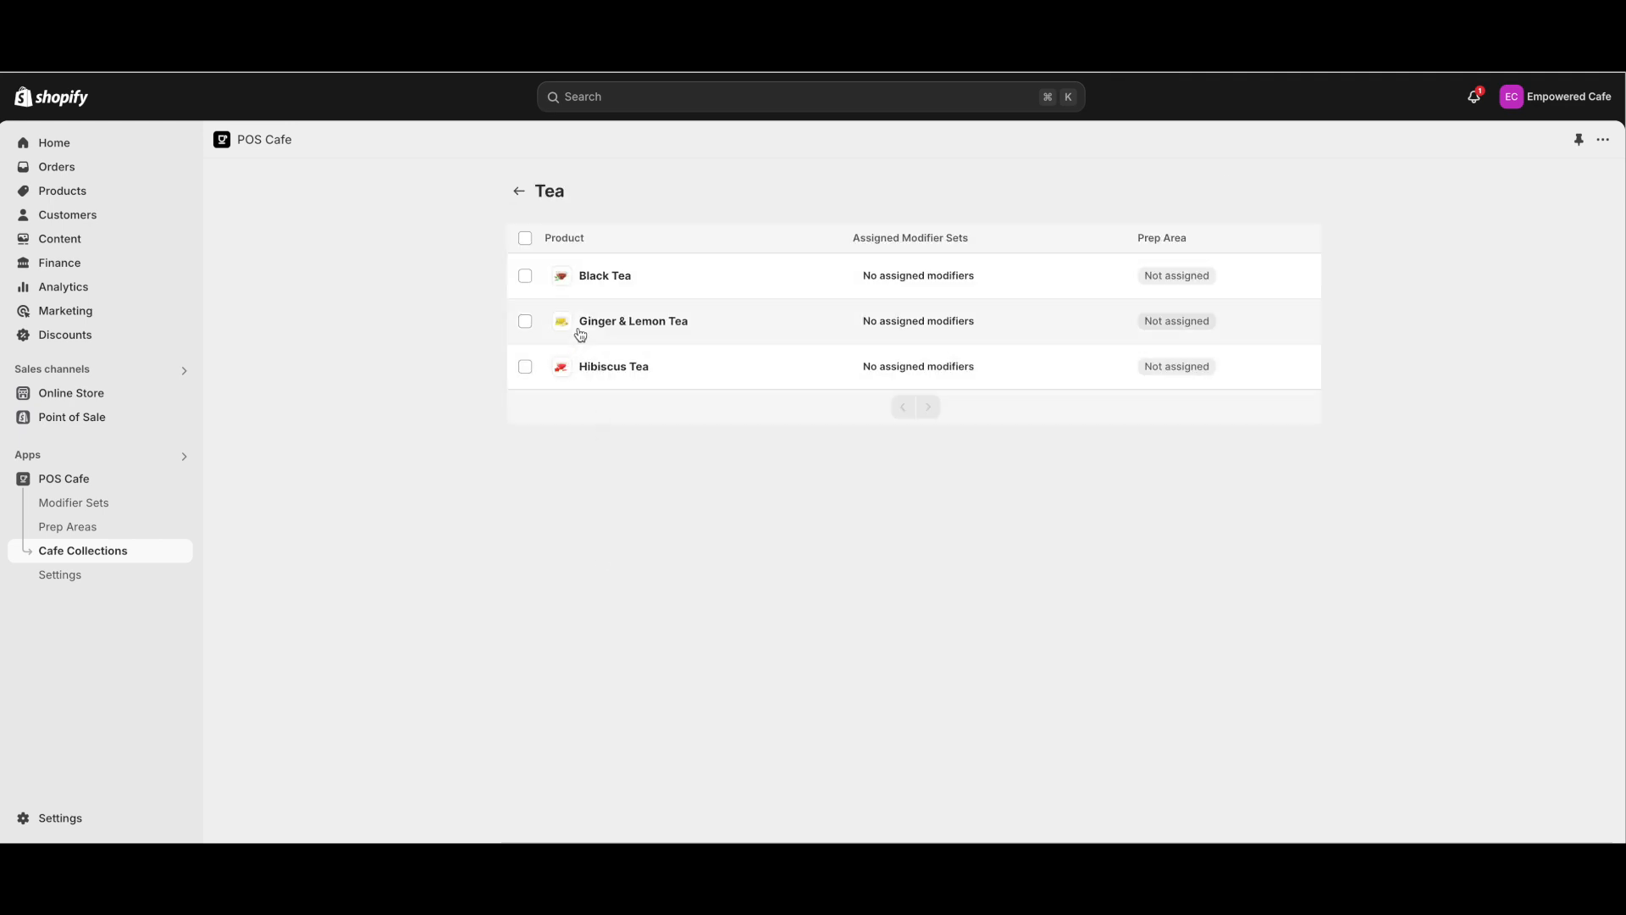
pyautogui.click(526, 276)
pyautogui.click(525, 321)
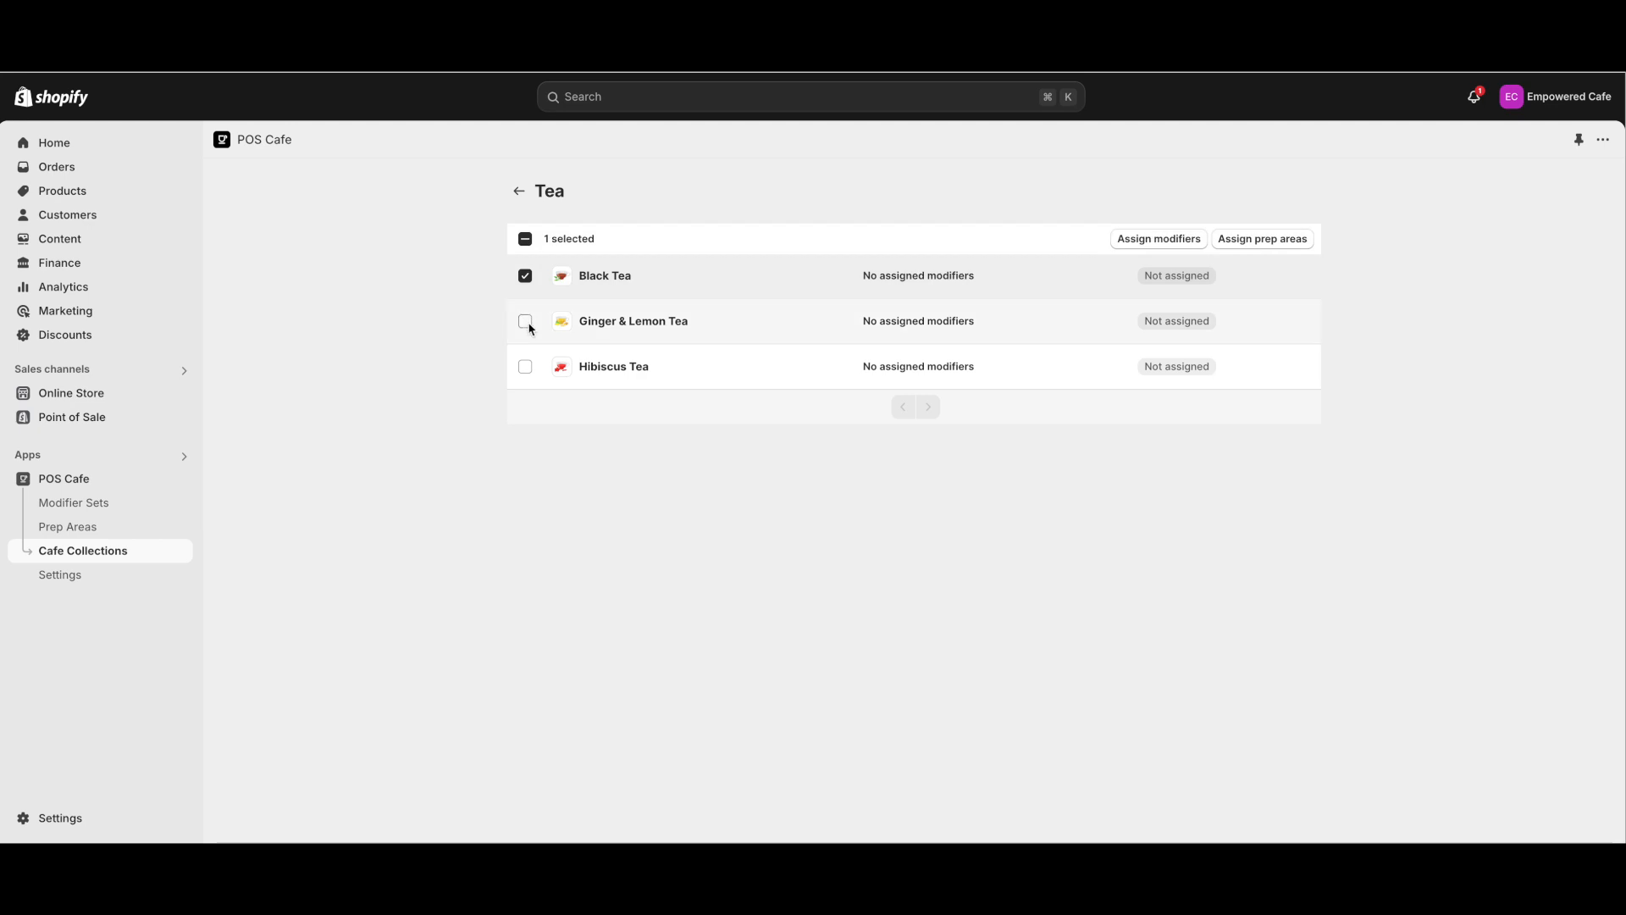
pyautogui.click(525, 366)
pyautogui.click(1233, 238)
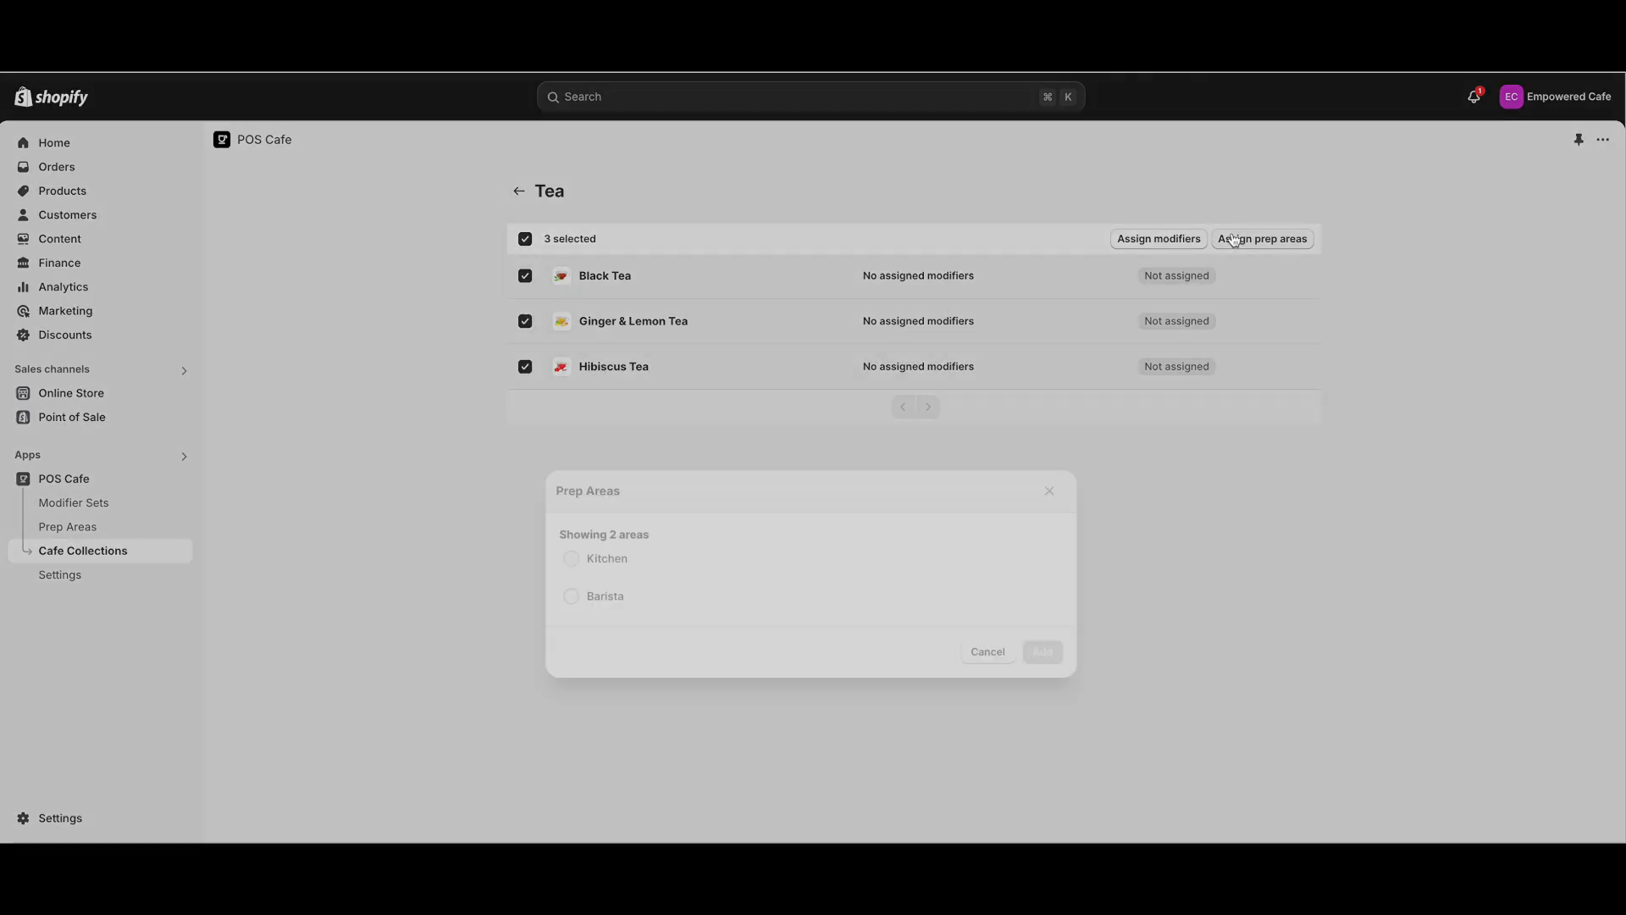
pyautogui.click(604, 499)
pyautogui.click(1042, 556)
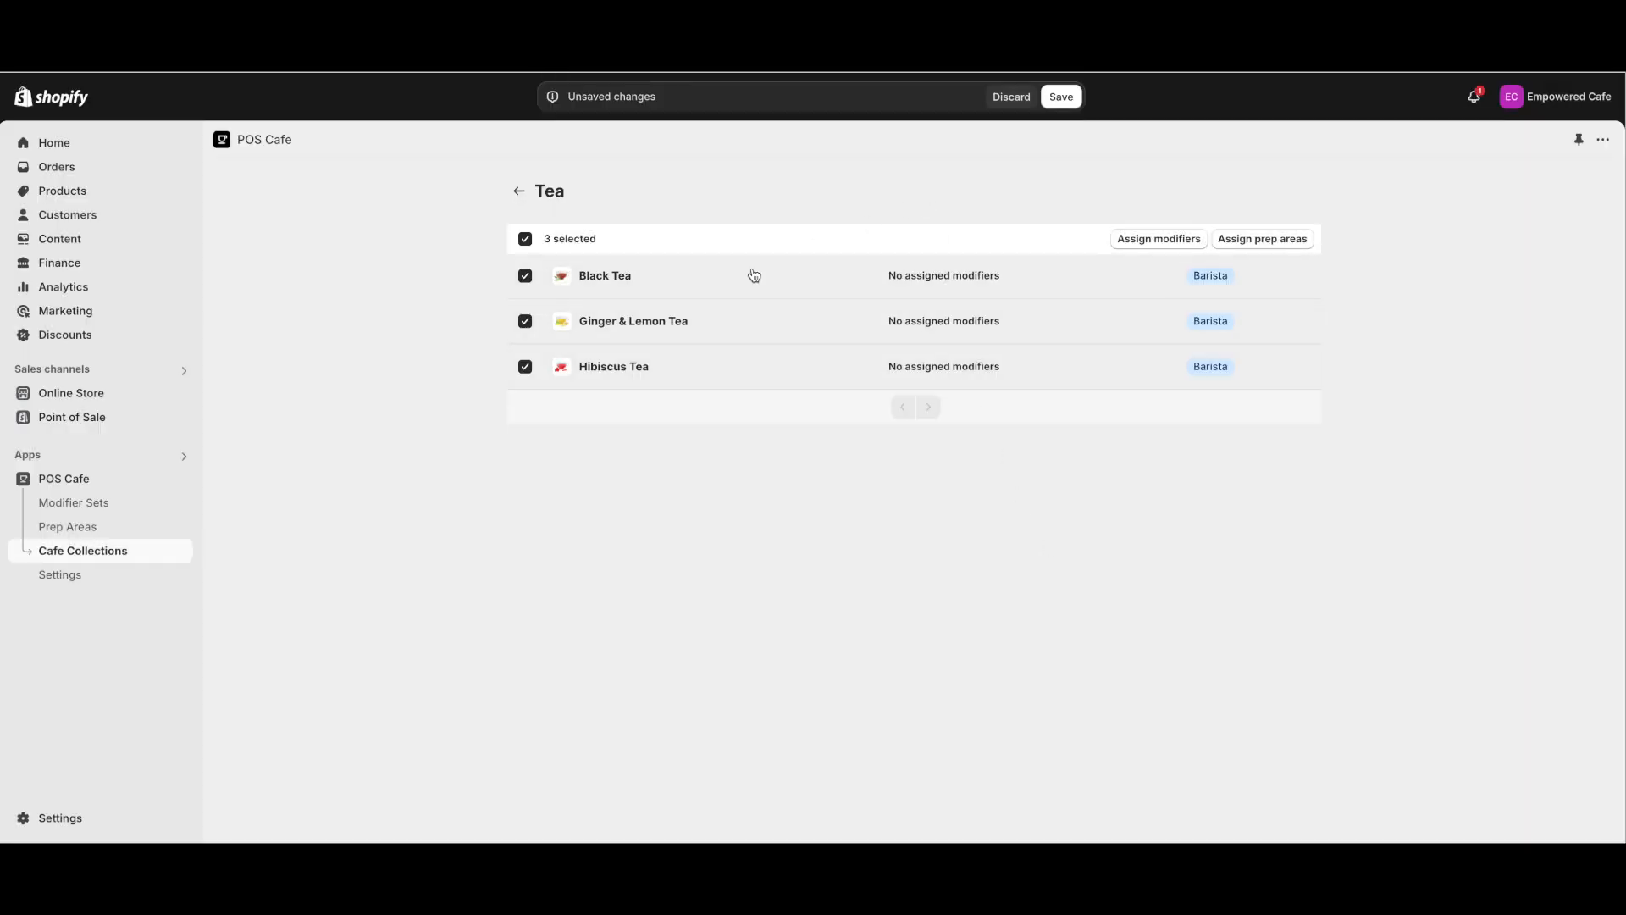
# - Assign the Milk modifier set to all three selected teas and save the Tea collection
pyautogui.click(1166, 239)
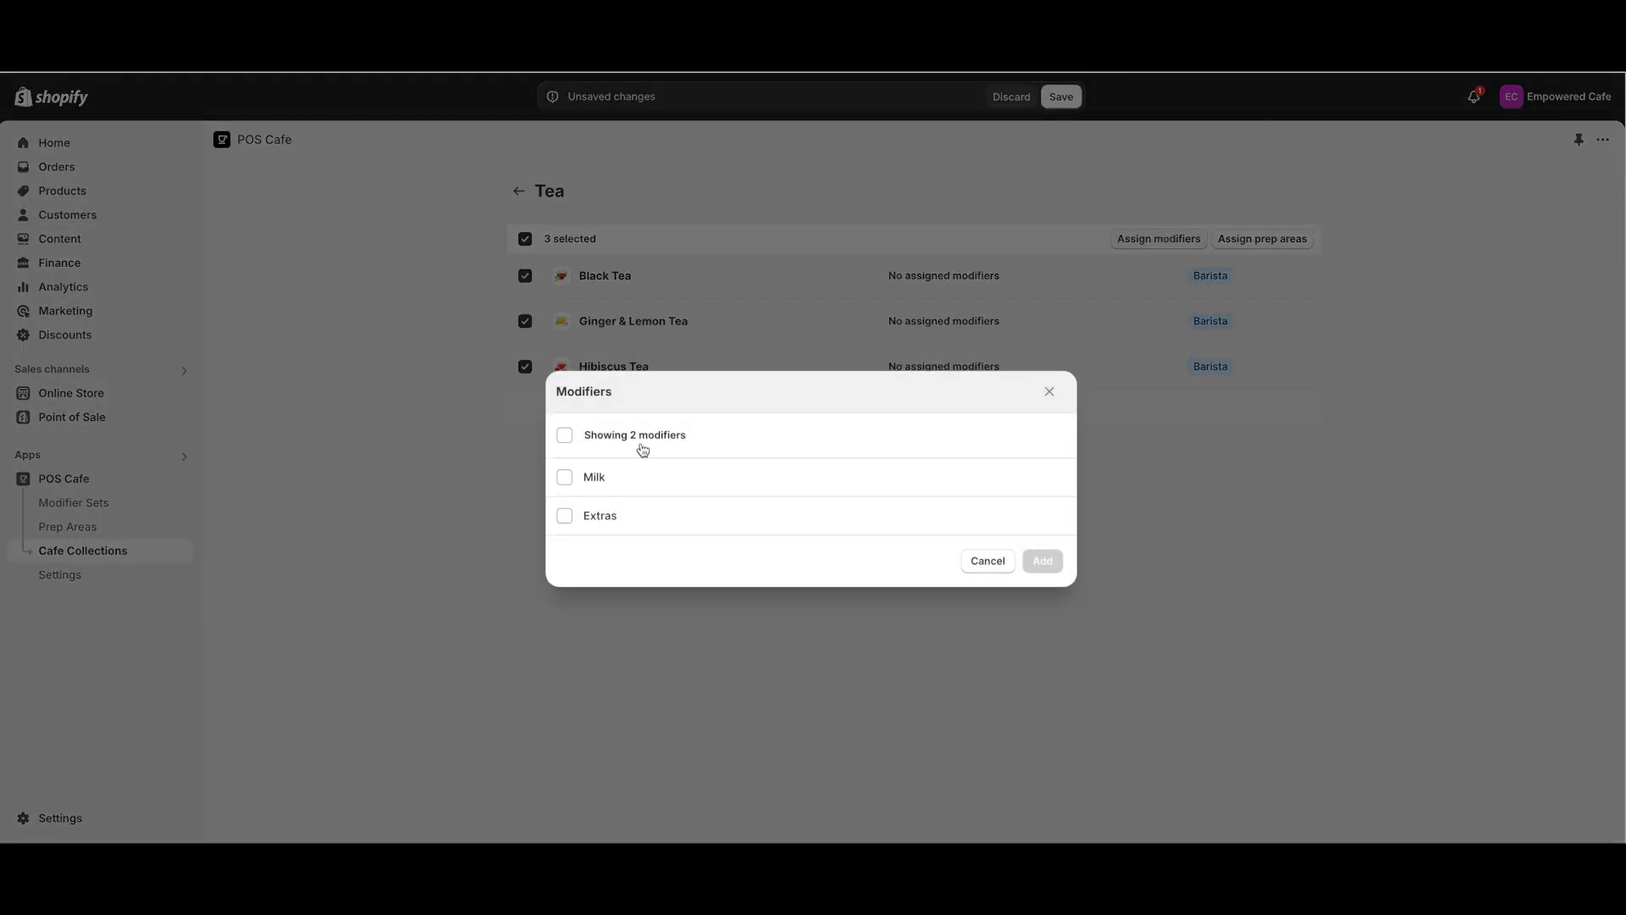
pyautogui.click(579, 476)
pyautogui.click(1041, 561)
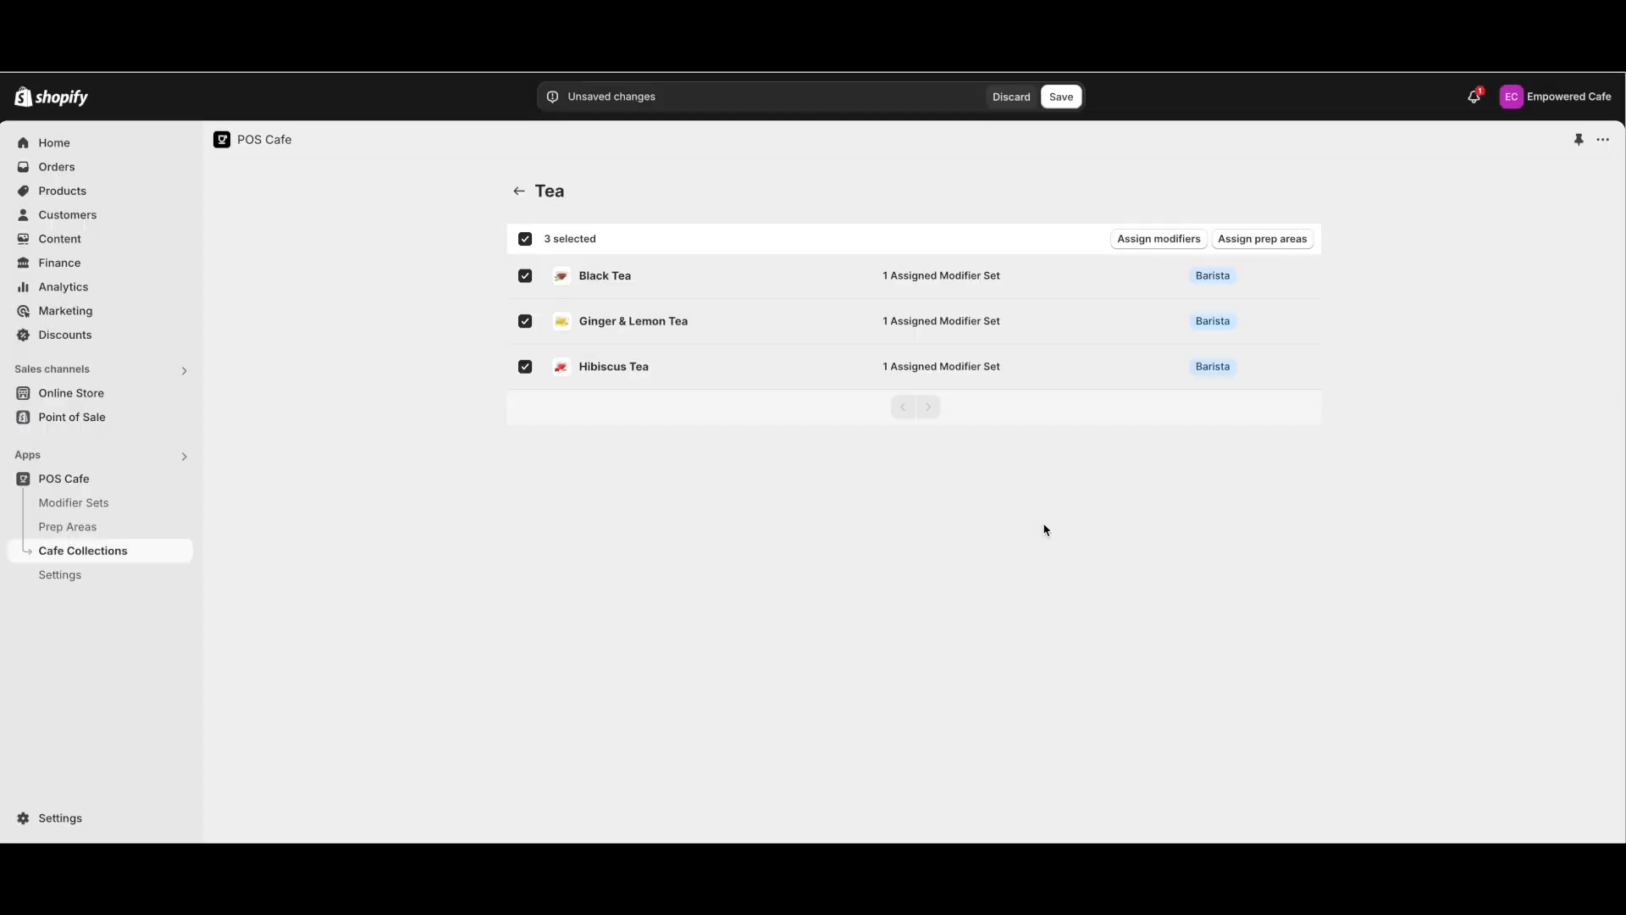
pyautogui.click(1061, 97)
# - Add the Extras modifier set to the Ginger & Lemon Tea product
pyautogui.click(658, 323)
pyautogui.click(973, 248)
pyautogui.click(611, 516)
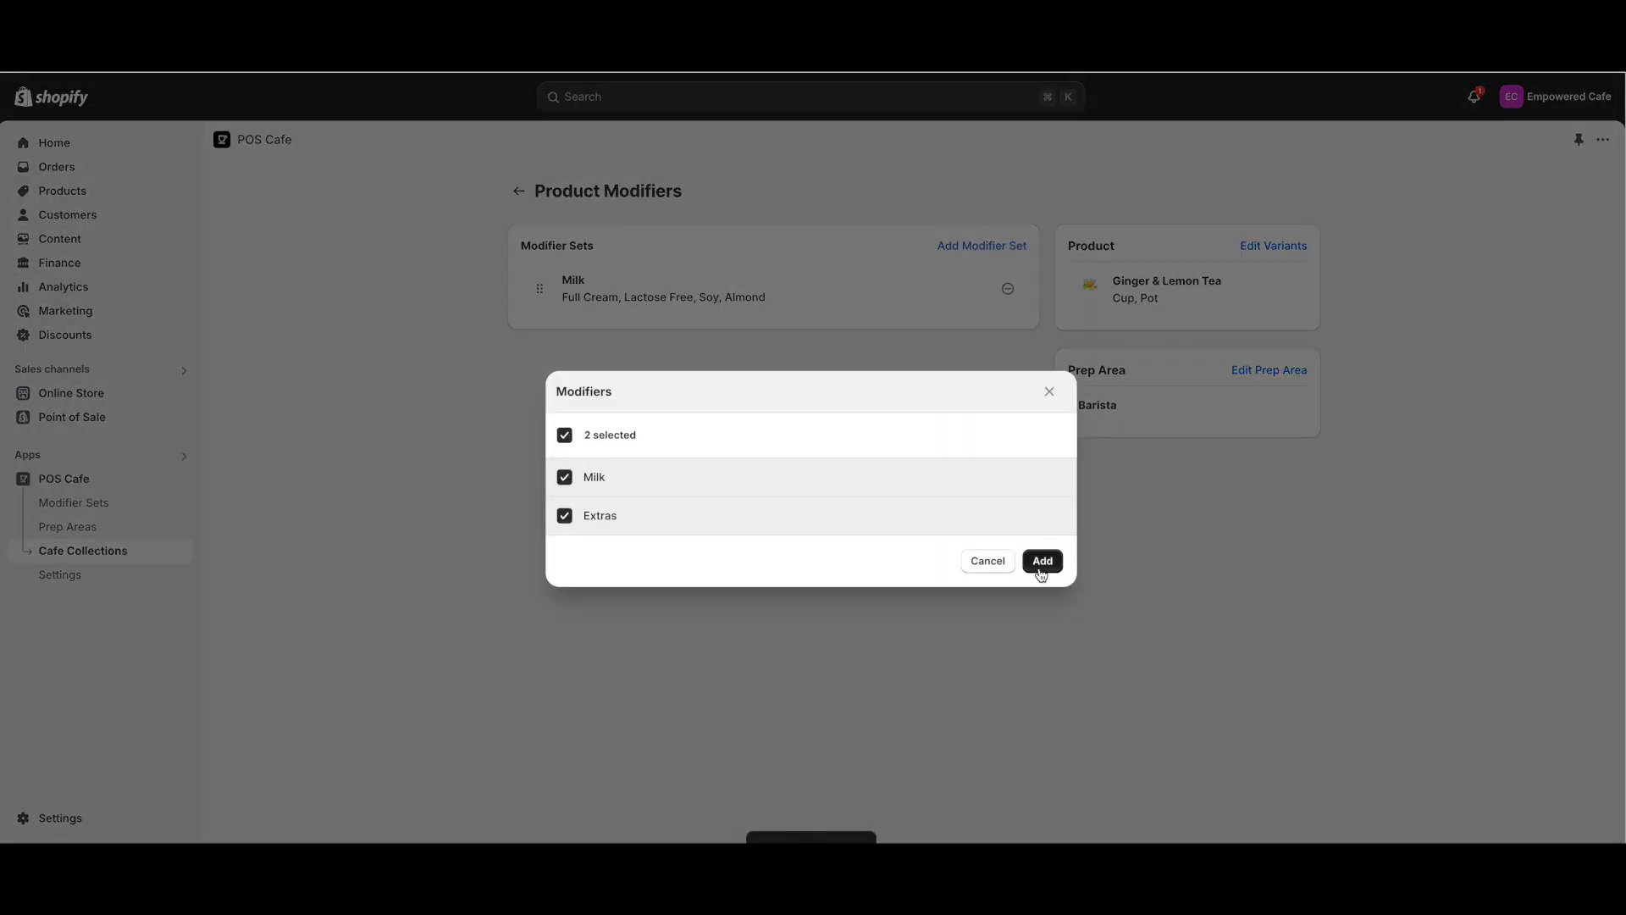
pyautogui.click(1042, 560)
# - Change the prep area of Ginger & Lemon Tea to Kitchen and save the product's modifiers
pyautogui.click(1260, 372)
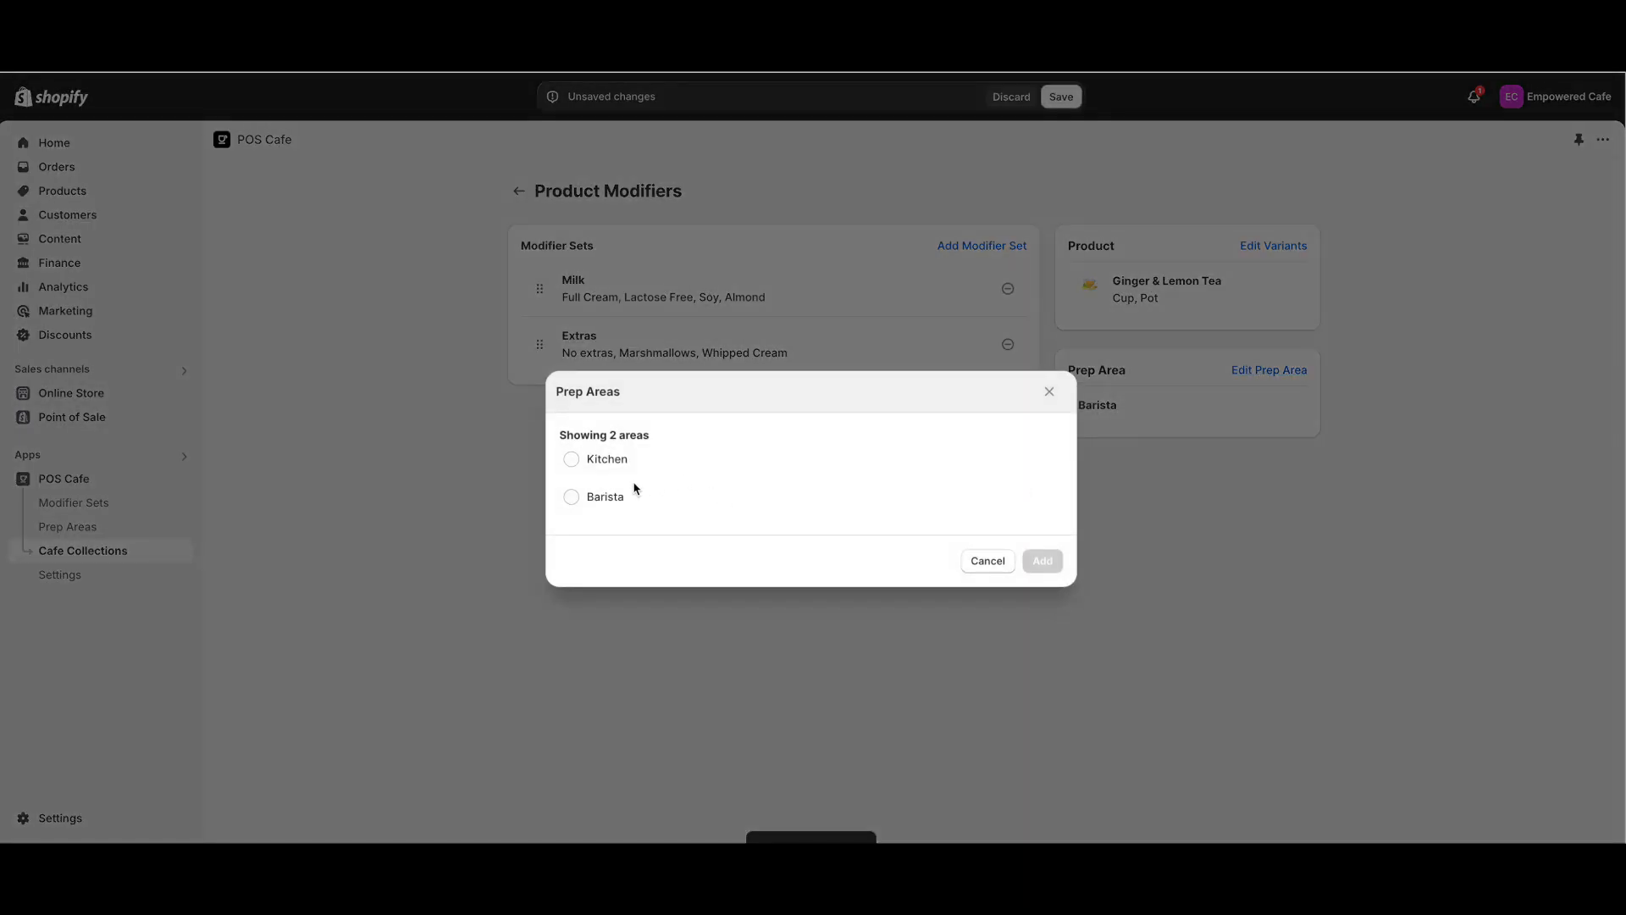
pyautogui.click(1041, 559)
pyautogui.click(1060, 96)
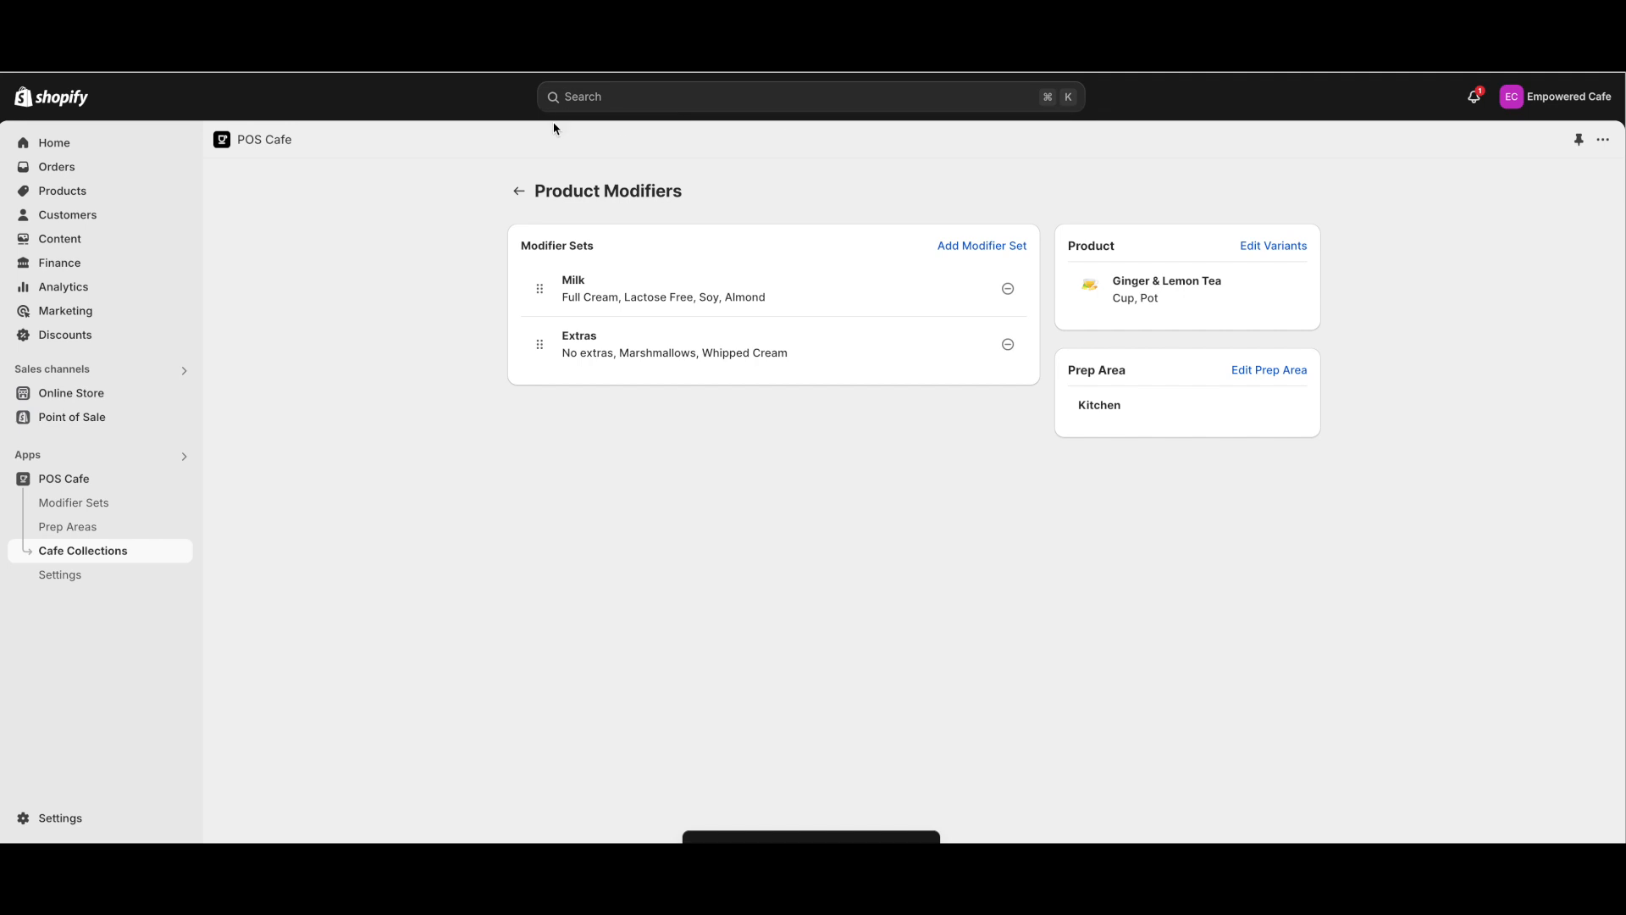
# - Return to the list of cafe collections and sync the changes with the POS device
pyautogui.click(520, 188)
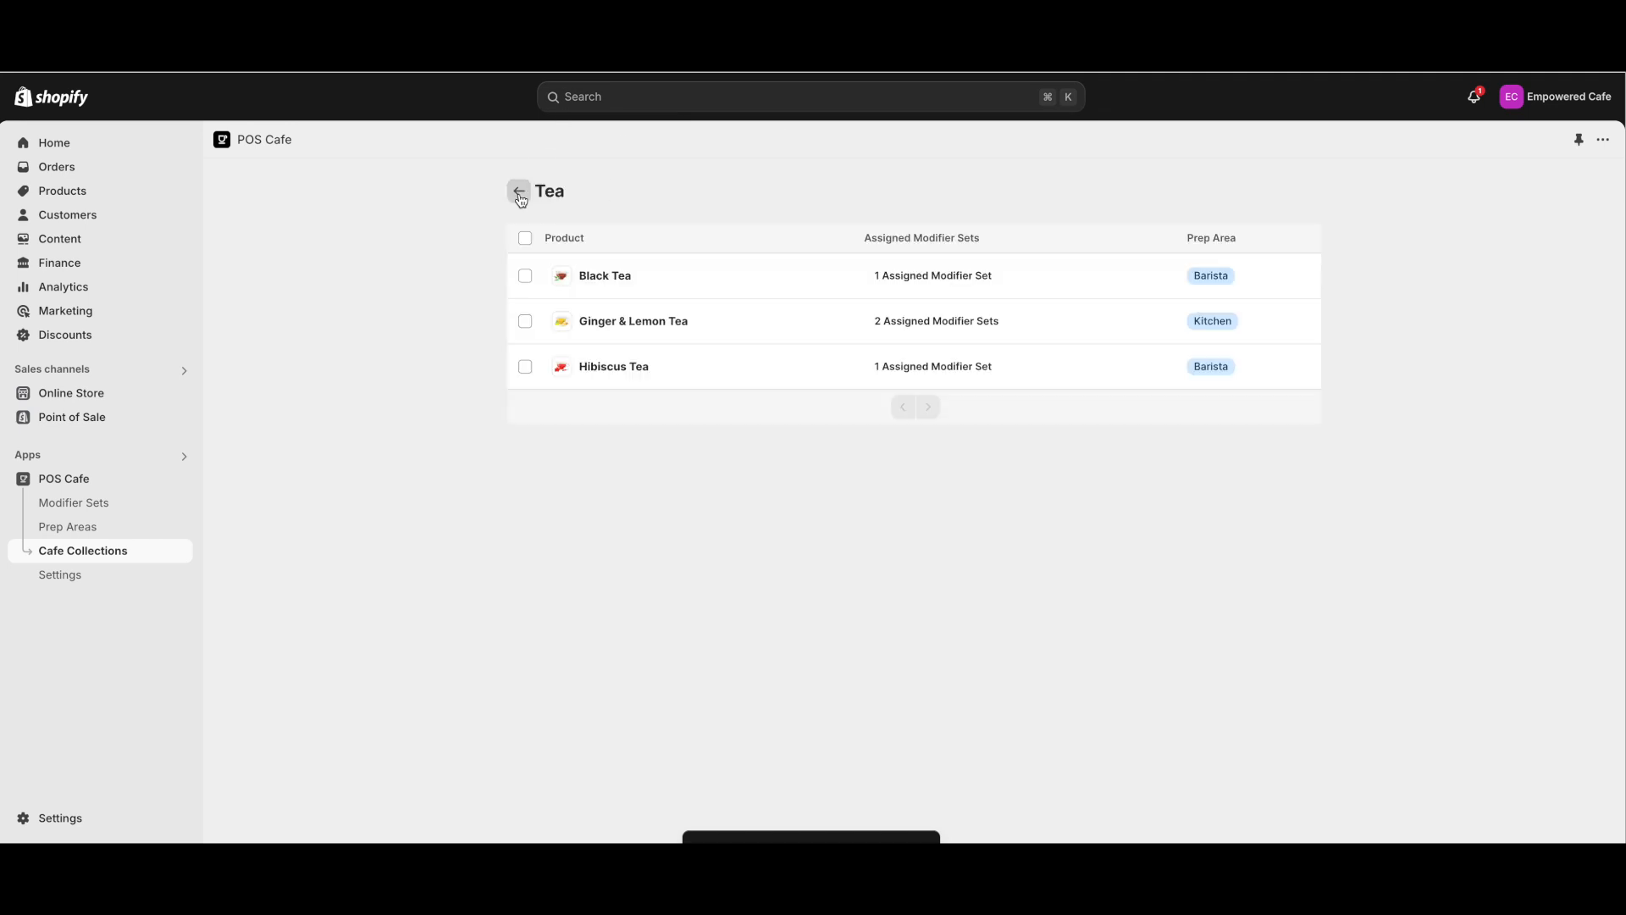
pyautogui.click(519, 193)
pyautogui.click(678, 314)
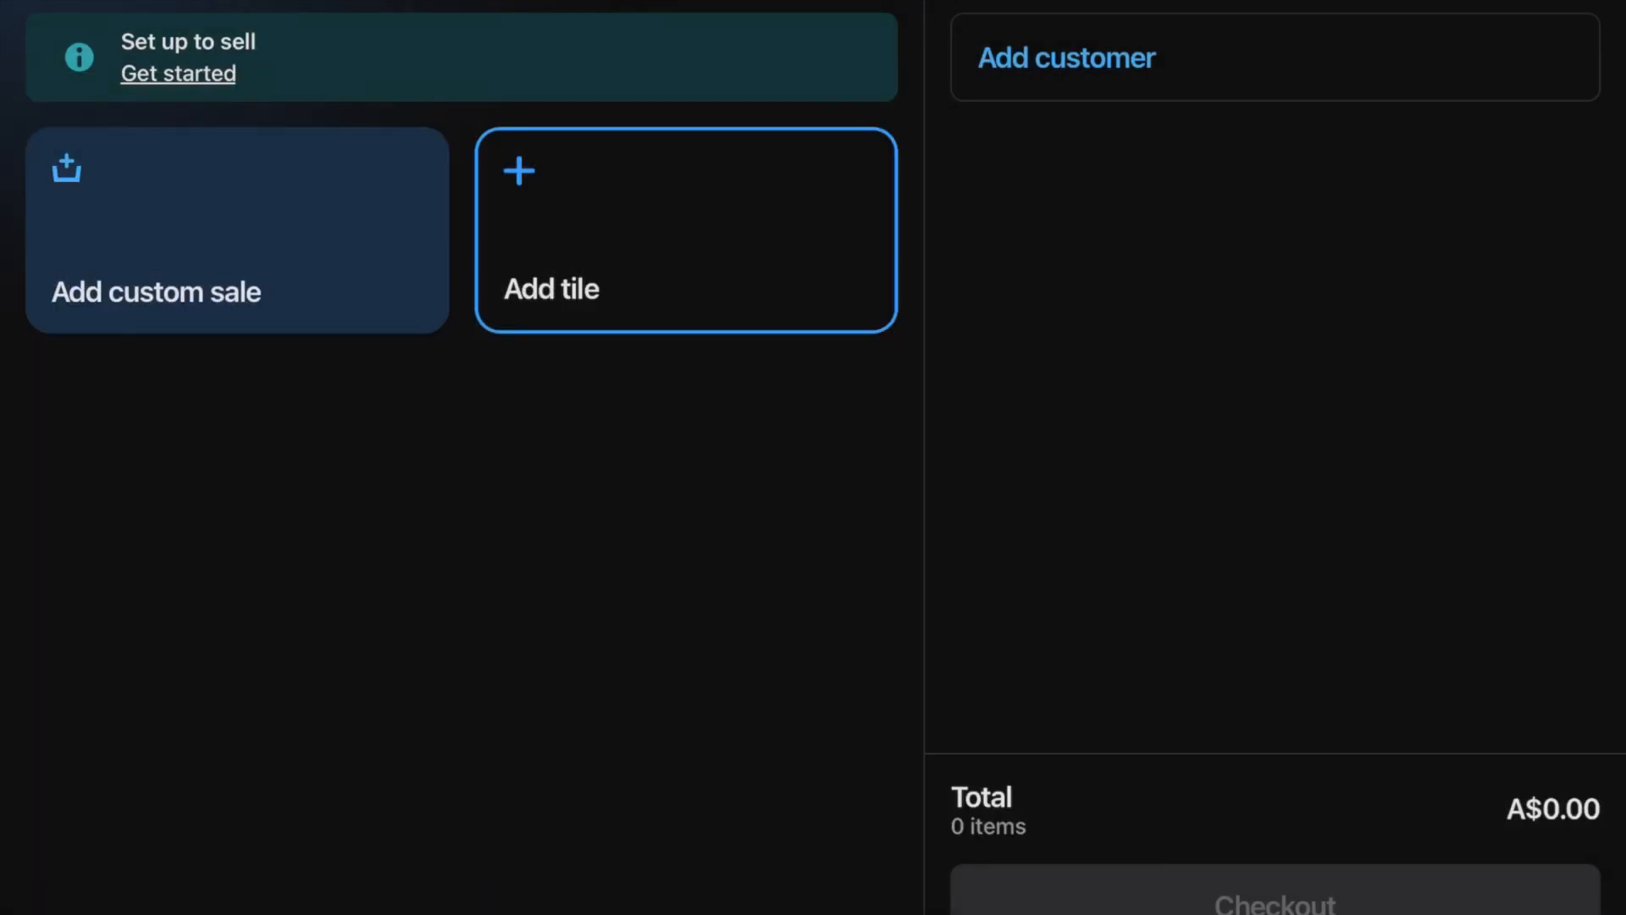
# - In Shopify POS, add a tile for the POS Cafe app extension
pyautogui.click(686, 230)
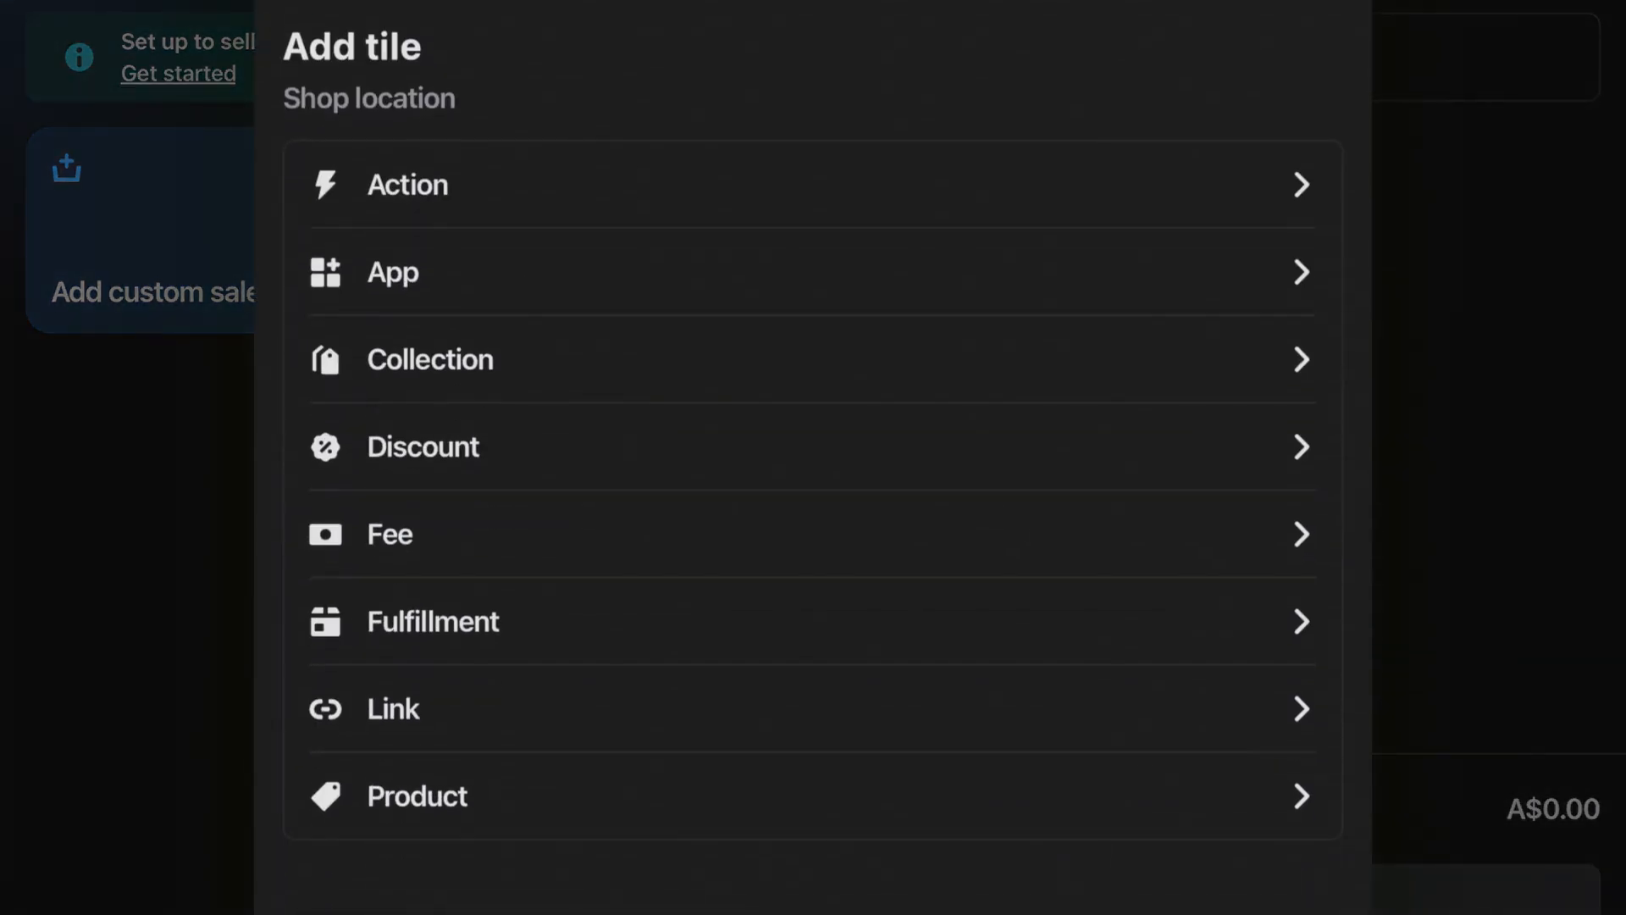
pyautogui.click(813, 272)
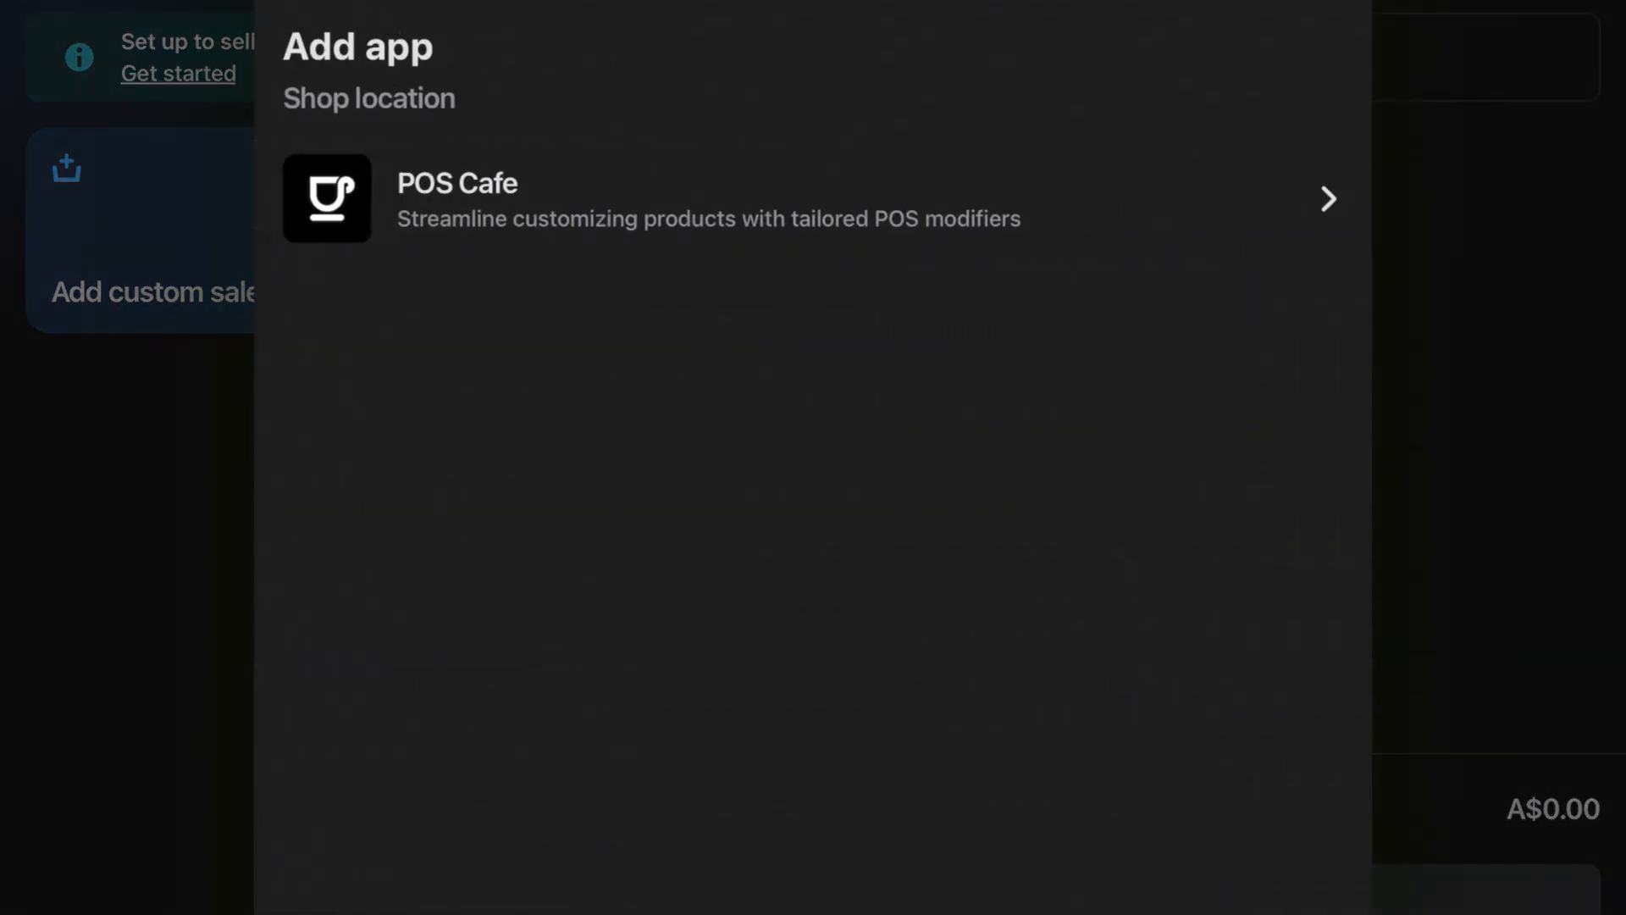
pyautogui.click(813, 198)
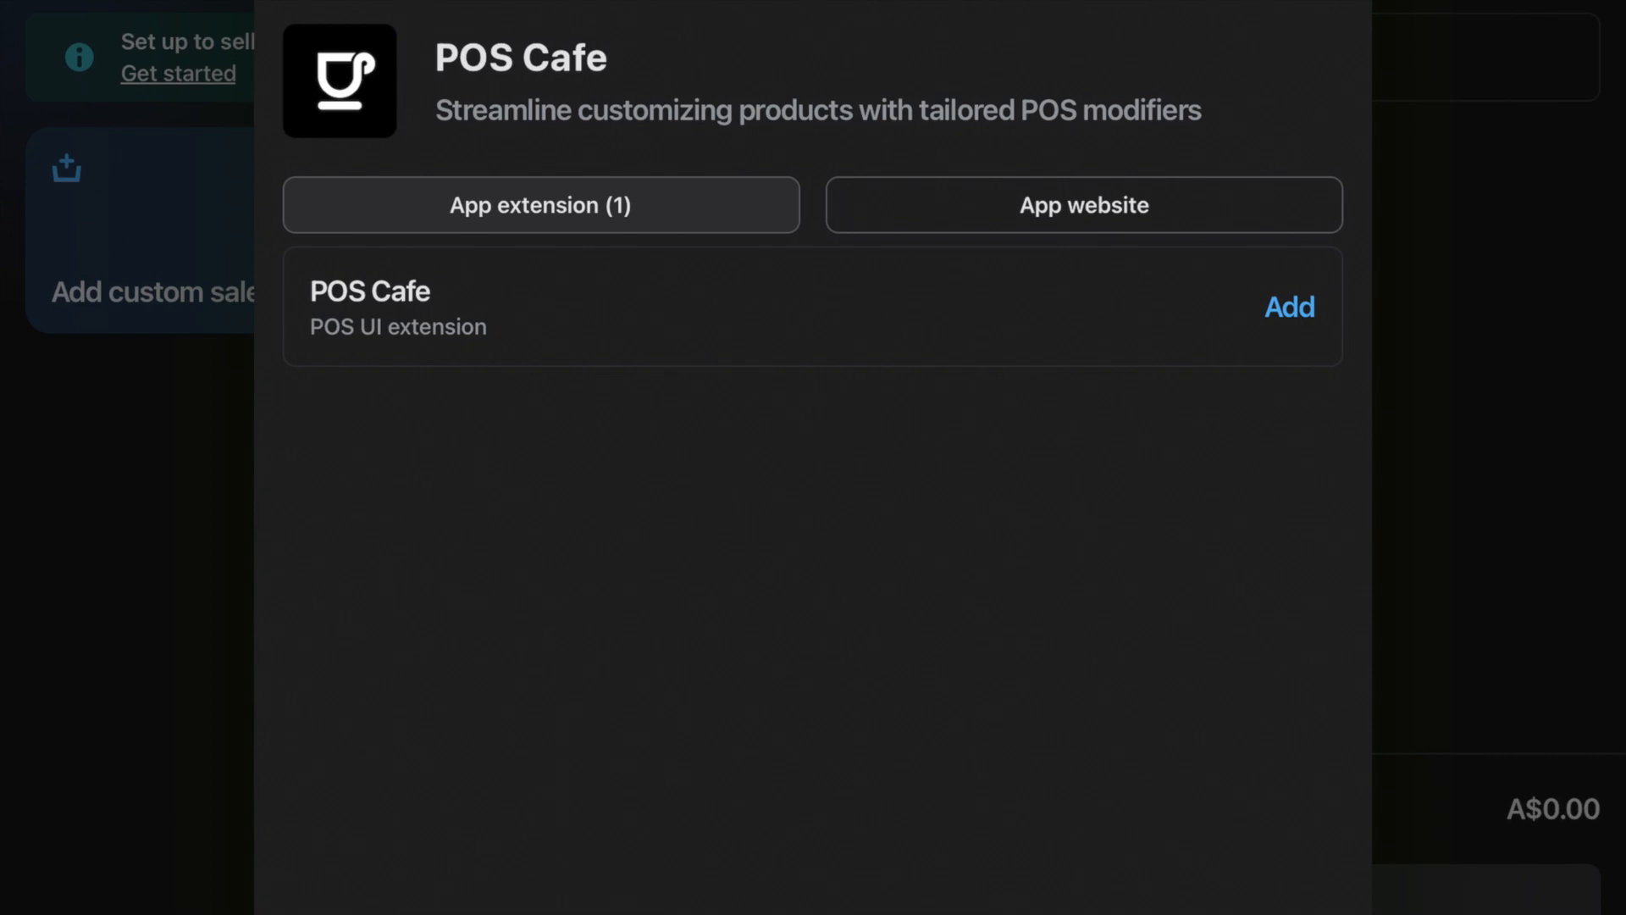
pyautogui.click(1289, 306)
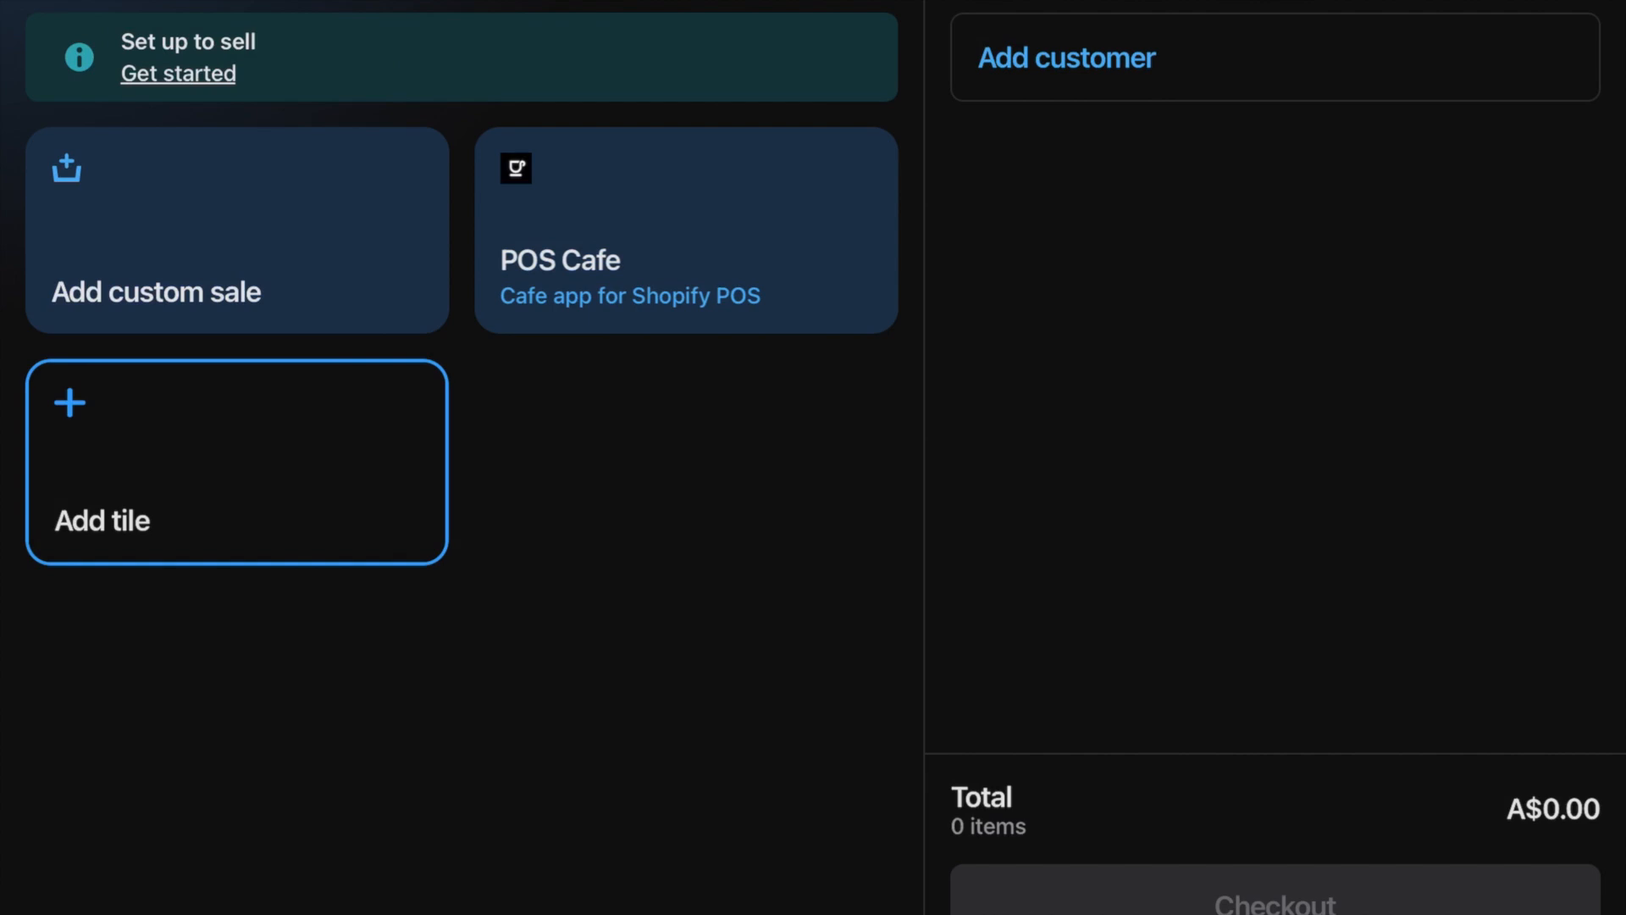
# - Launch POS Cafe from its tile and choose Mocha from the Coffee & Hot Chocolate collection
pyautogui.click(686, 230)
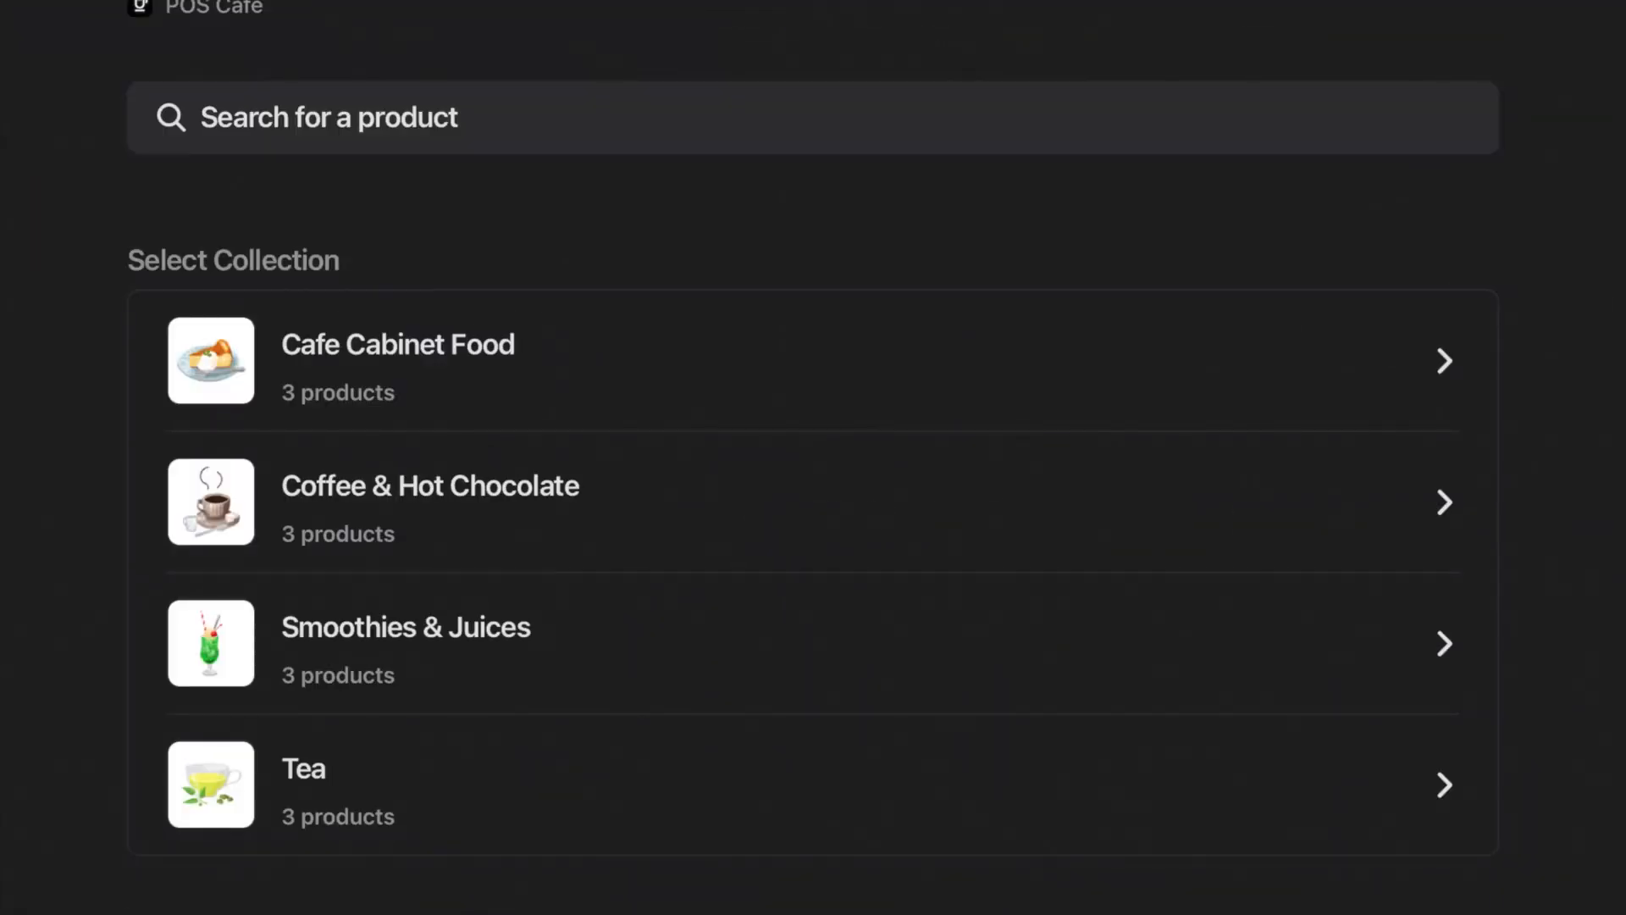
pyautogui.click(813, 502)
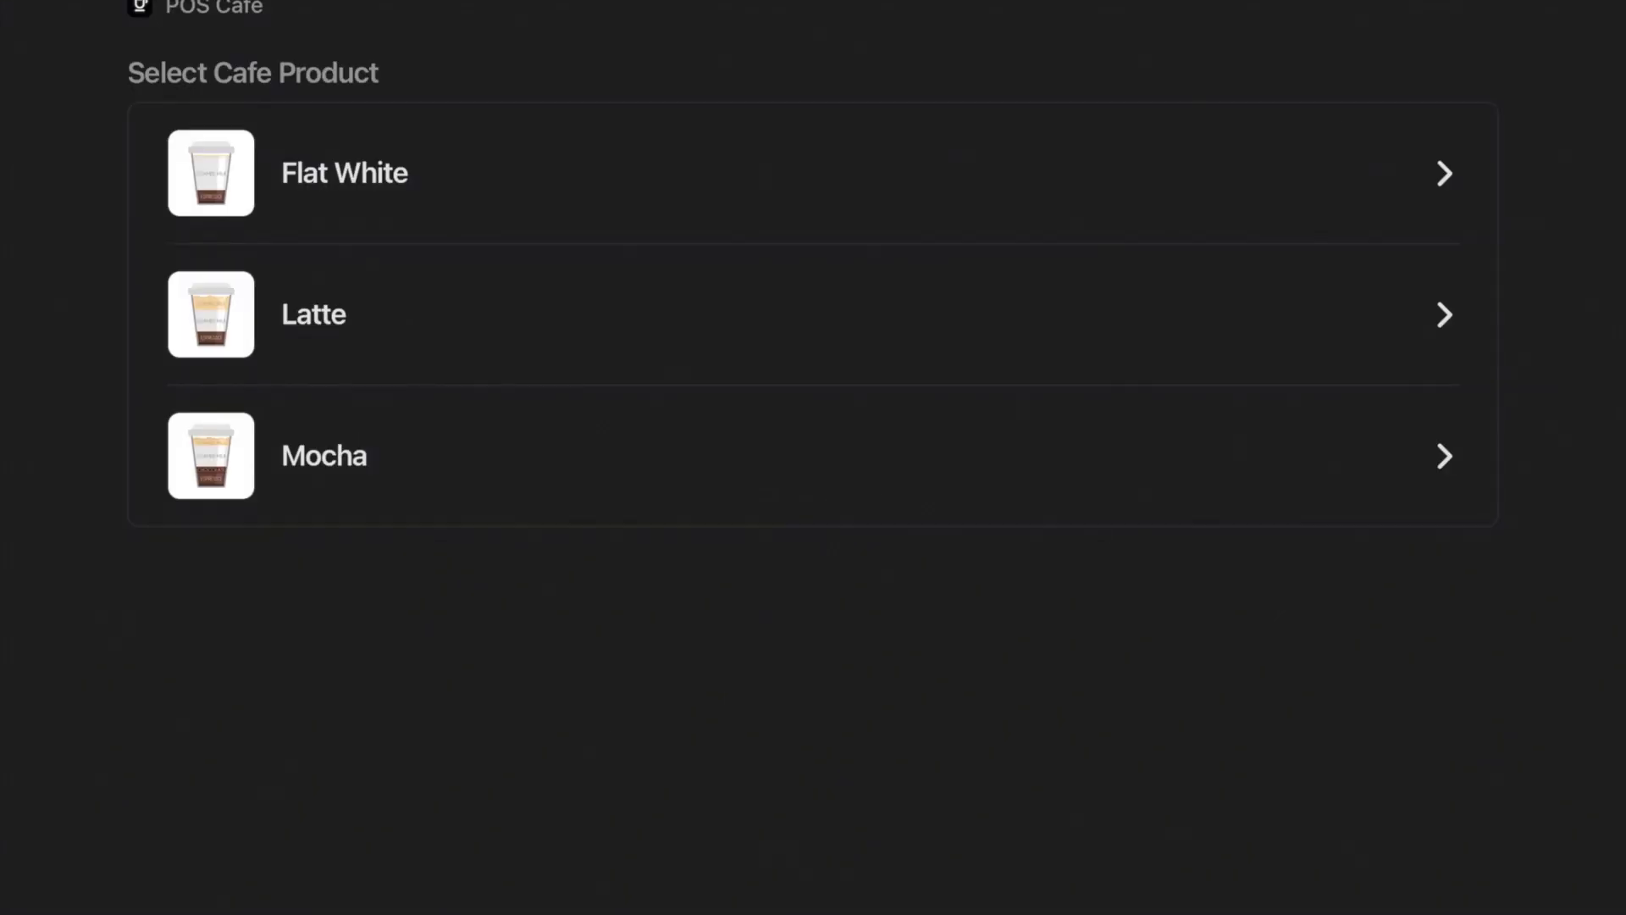
pyautogui.click(812, 456)
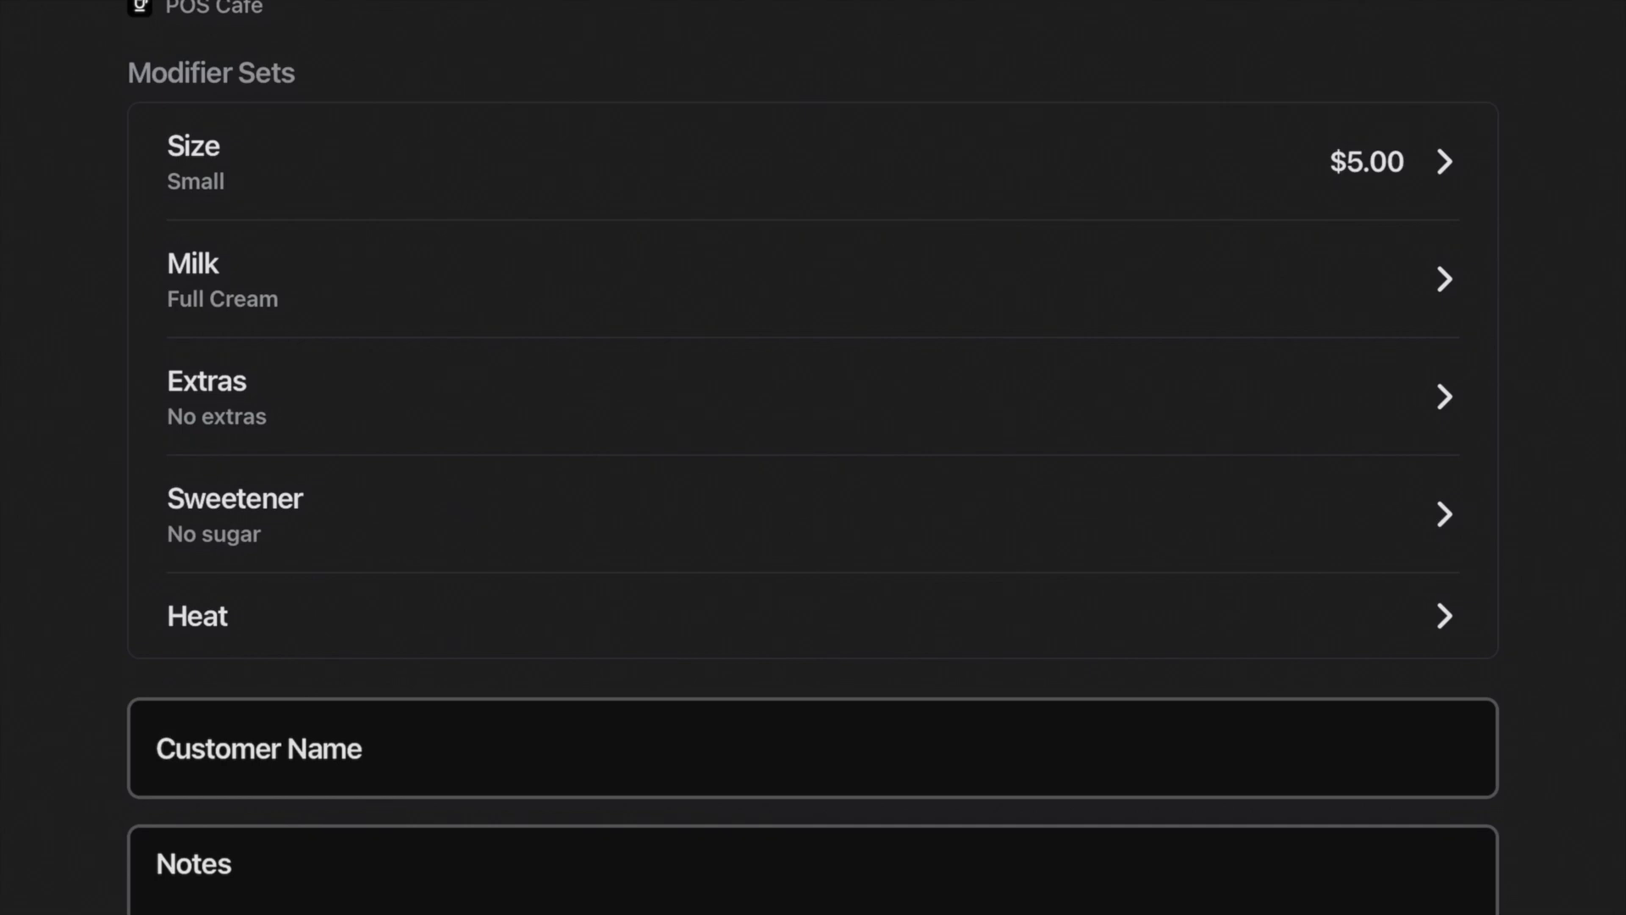
# - Set the Mocha's size to Medium and confirm the choice
pyautogui.click(813, 161)
pyautogui.click(1421, 338)
pyautogui.click(812, 842)
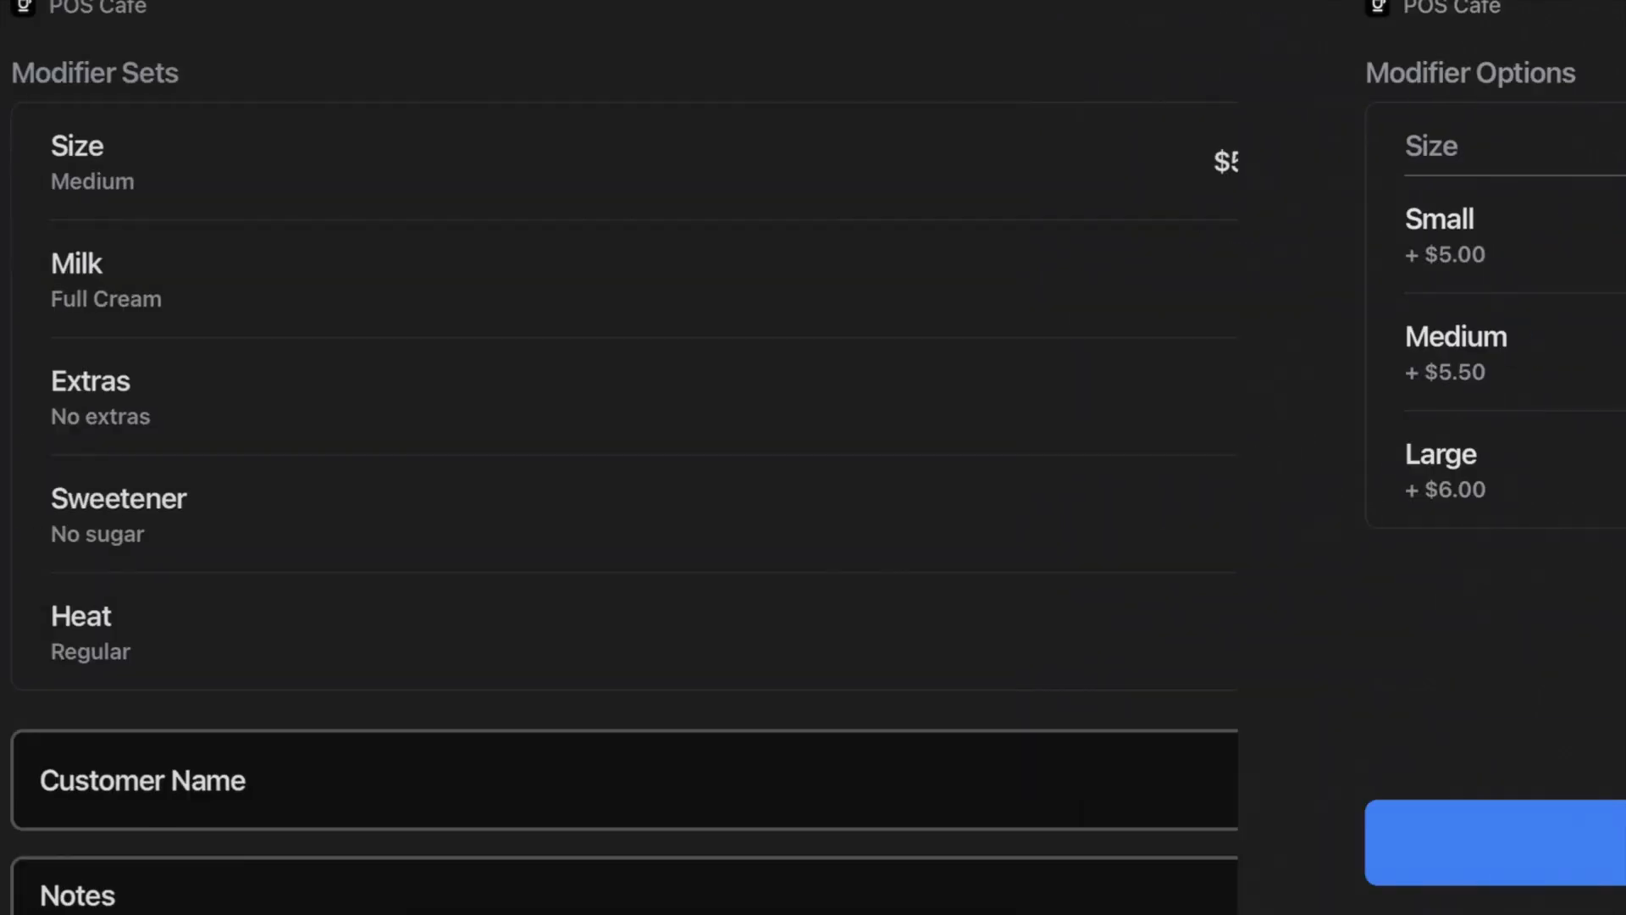
# - Set the Mocha's milk to Lactose Free and its extras to Marshmallows only, saving each choice
pyautogui.click(813, 278)
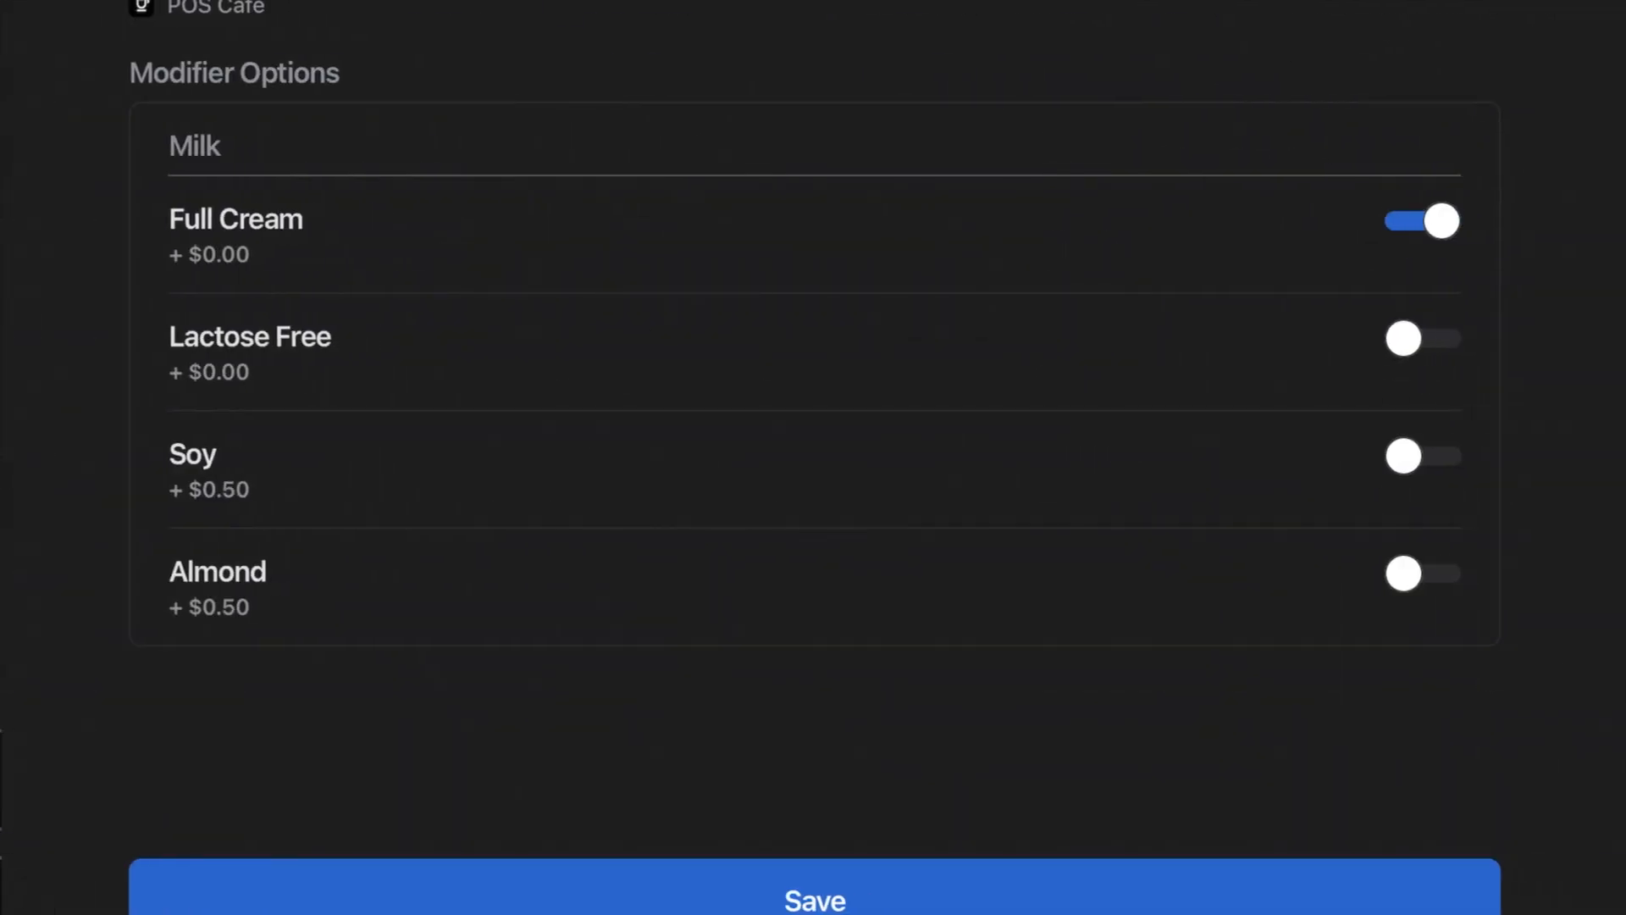
pyautogui.click(1421, 338)
pyautogui.click(813, 884)
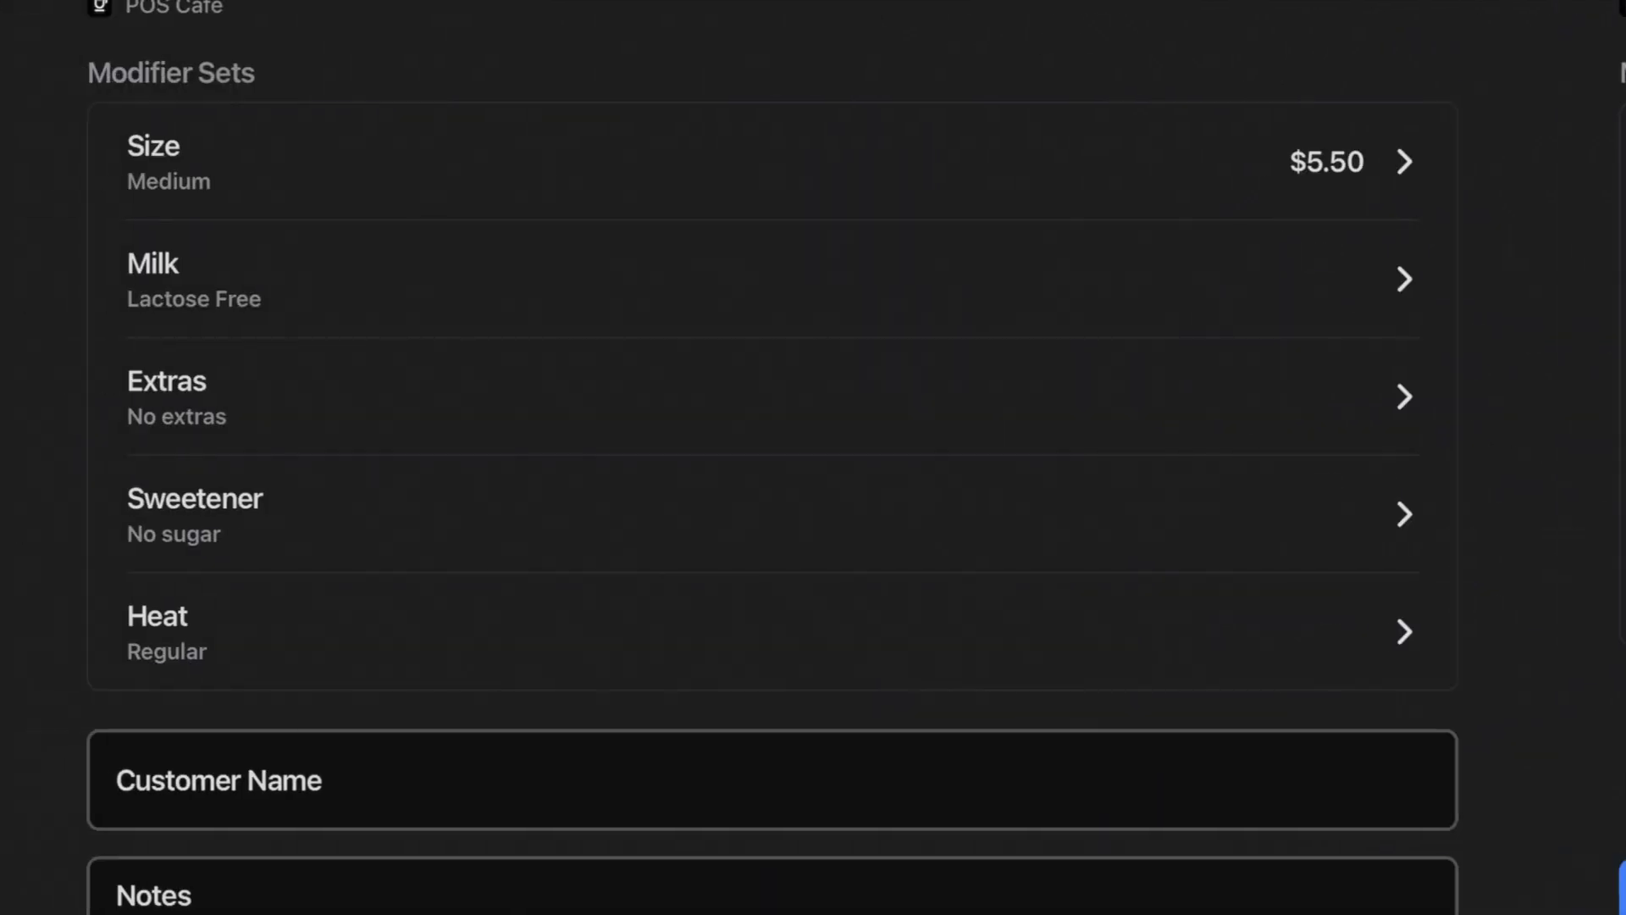
pyautogui.click(1439, 392)
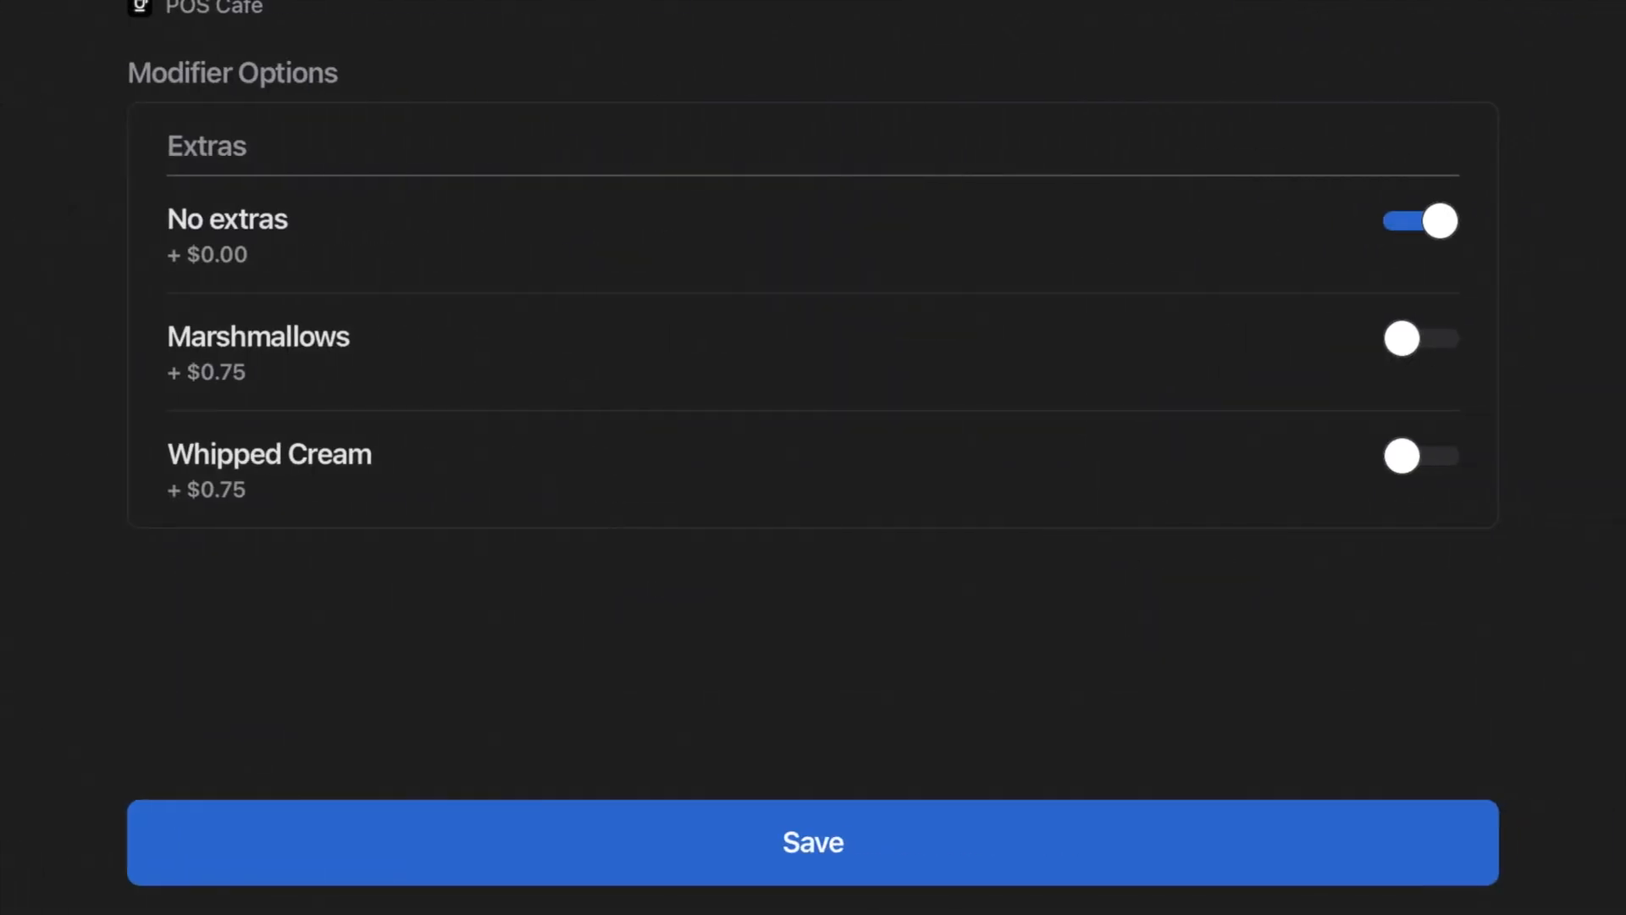
pyautogui.click(1421, 337)
pyautogui.click(1421, 220)
pyautogui.click(813, 841)
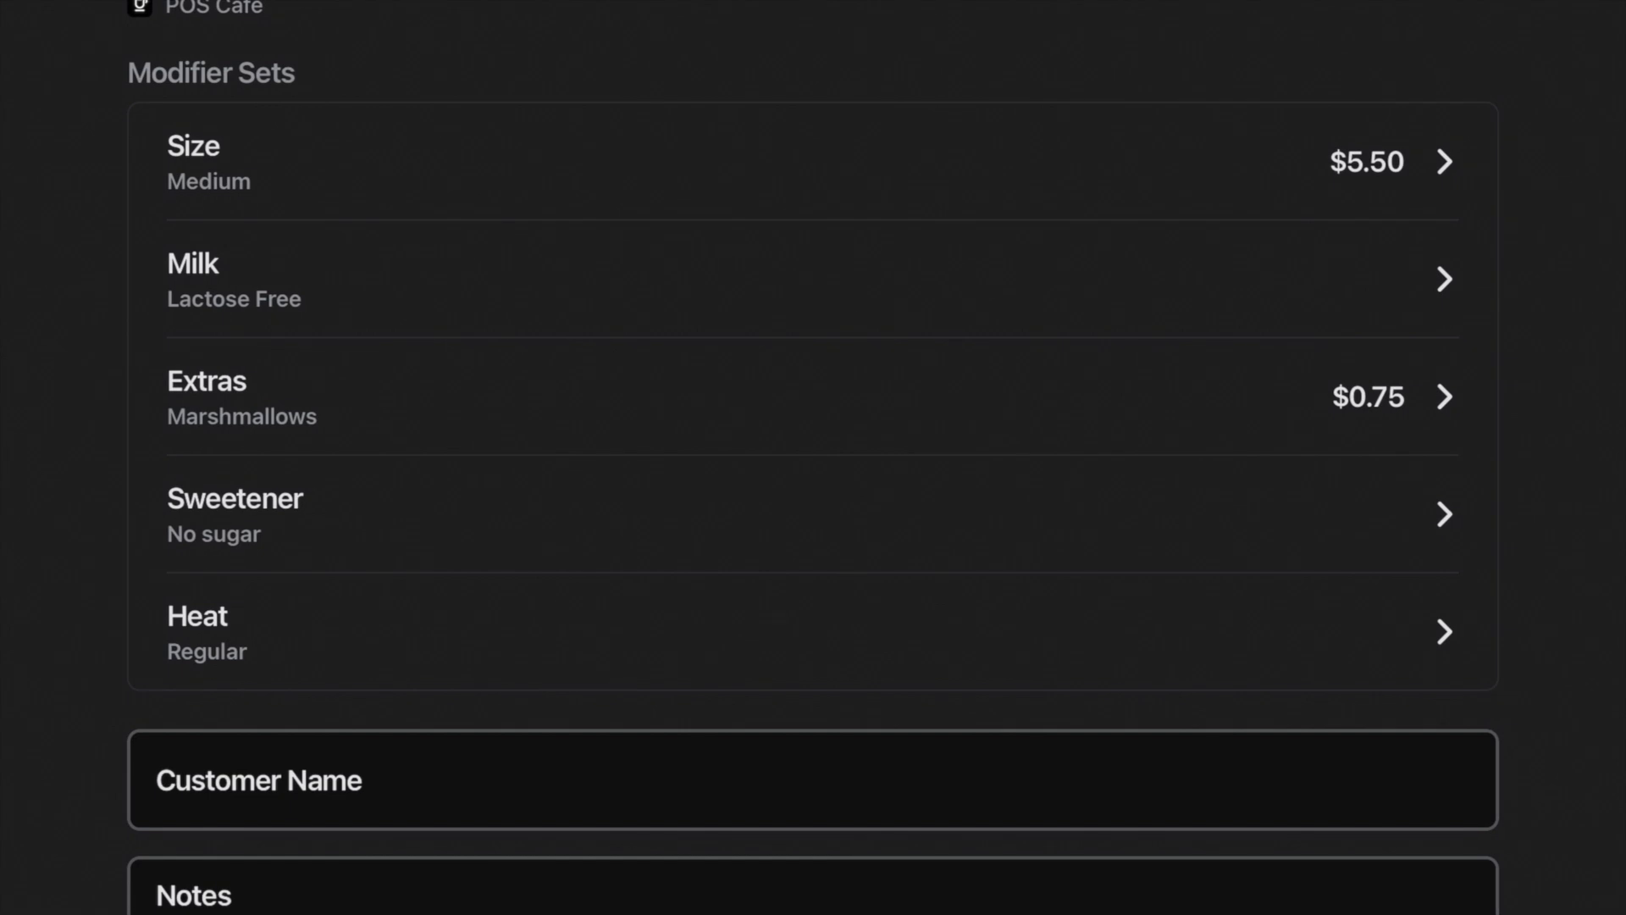
# - Set the Mocha's sweetener to Custom sugar (add to notes) and its heat to Extra hot, saving each choice
pyautogui.click(813, 514)
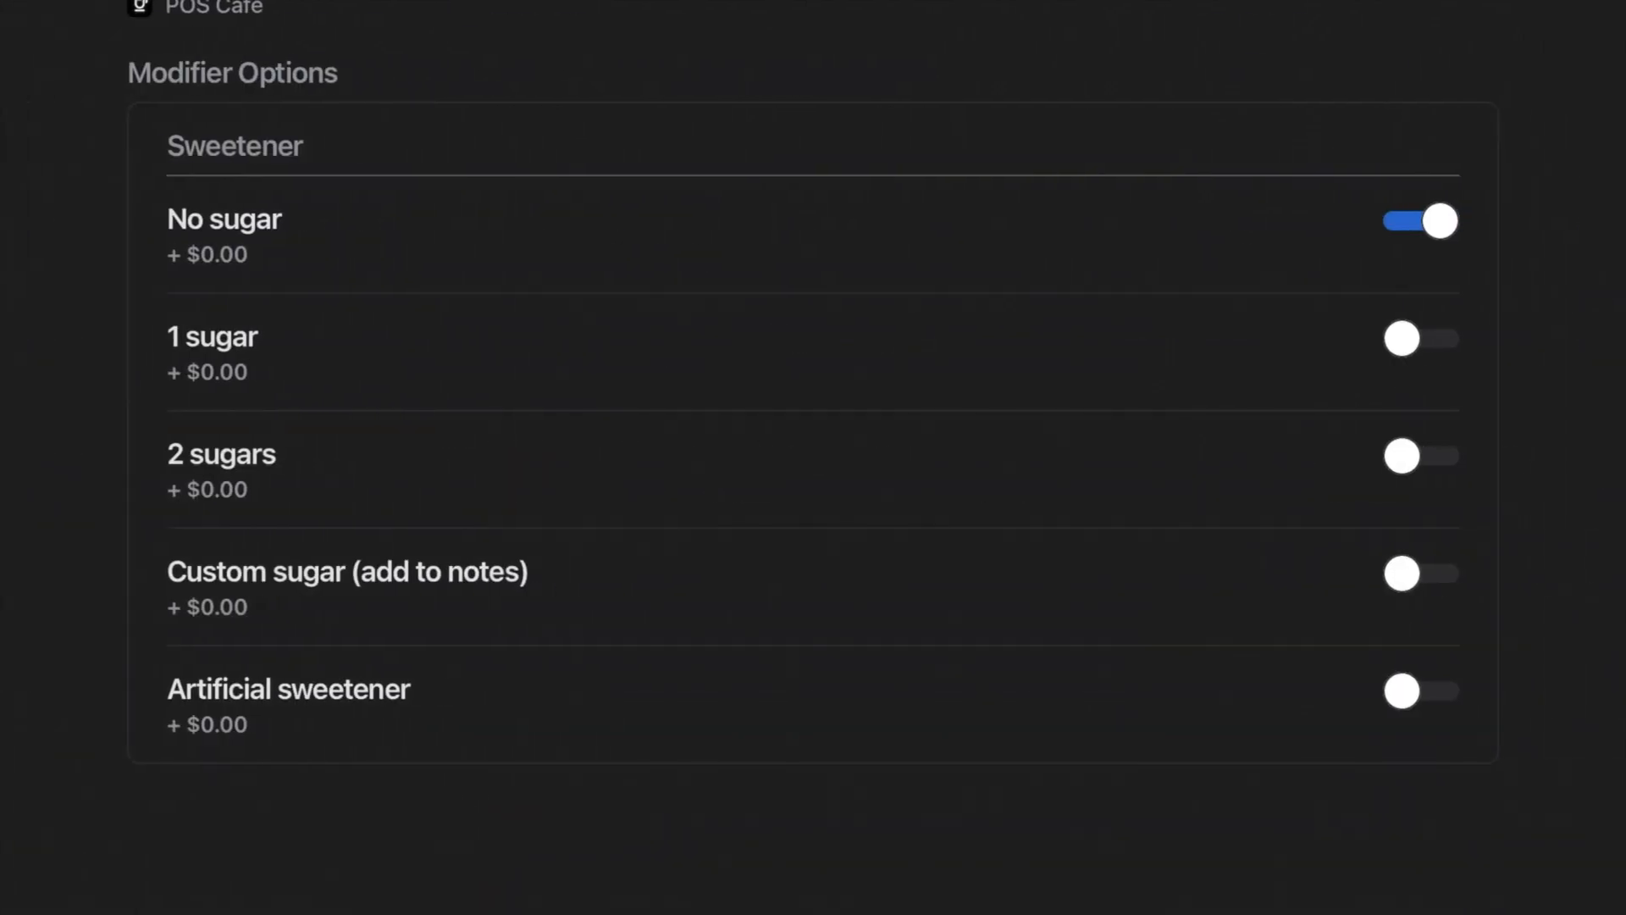
pyautogui.click(1421, 573)
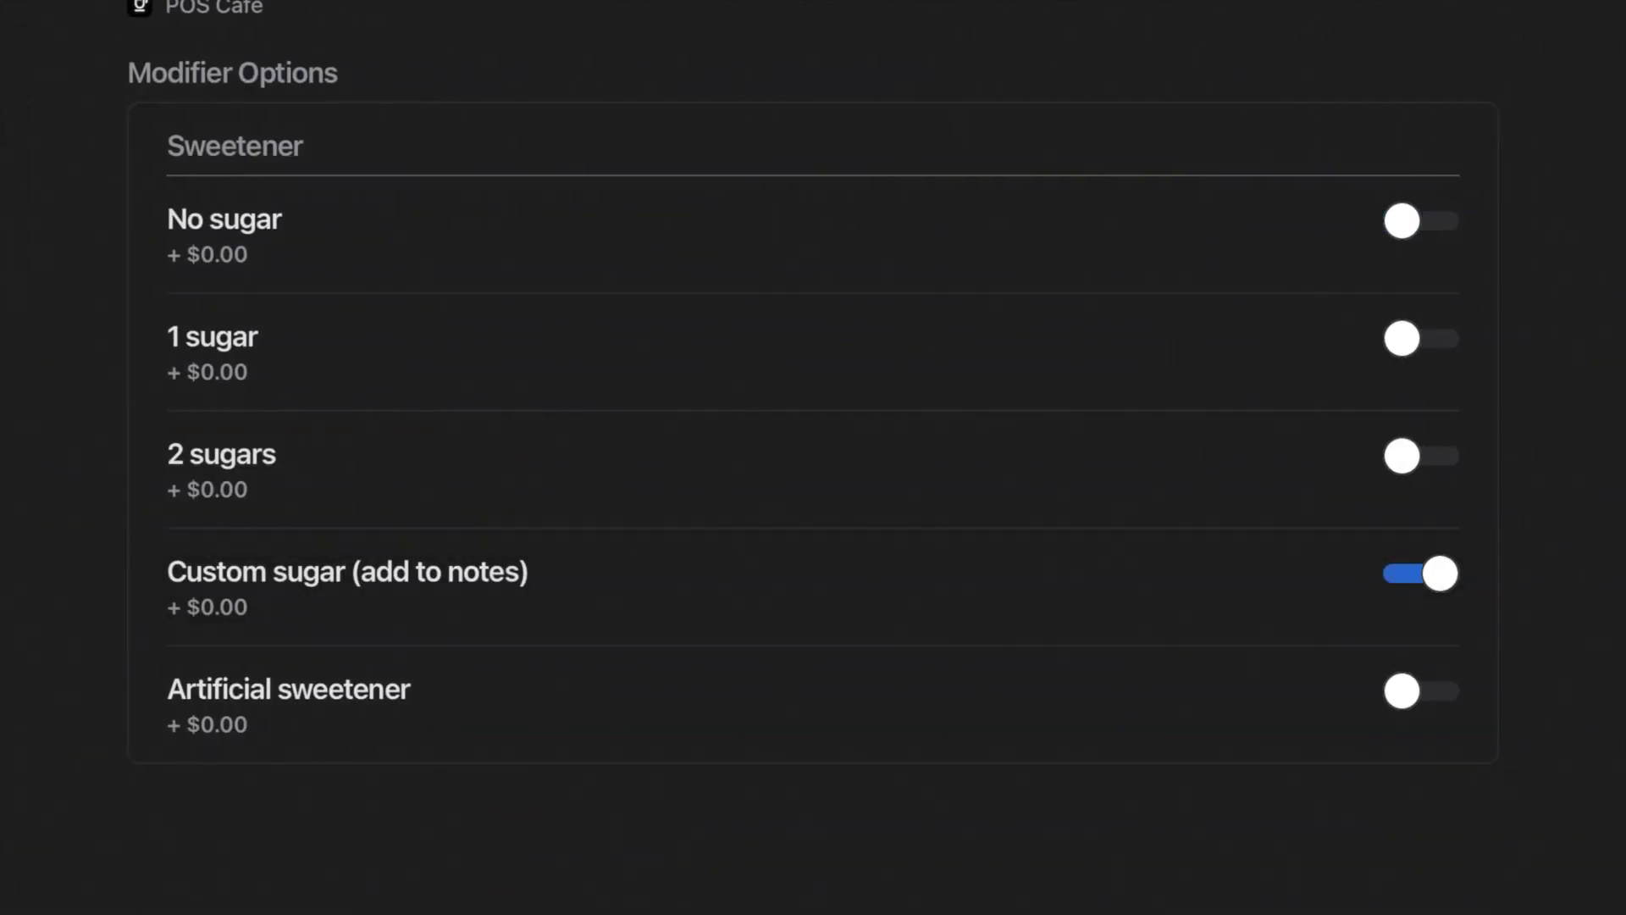
pyautogui.click(813, 842)
pyautogui.click(812, 627)
pyautogui.click(1421, 455)
pyautogui.click(813, 842)
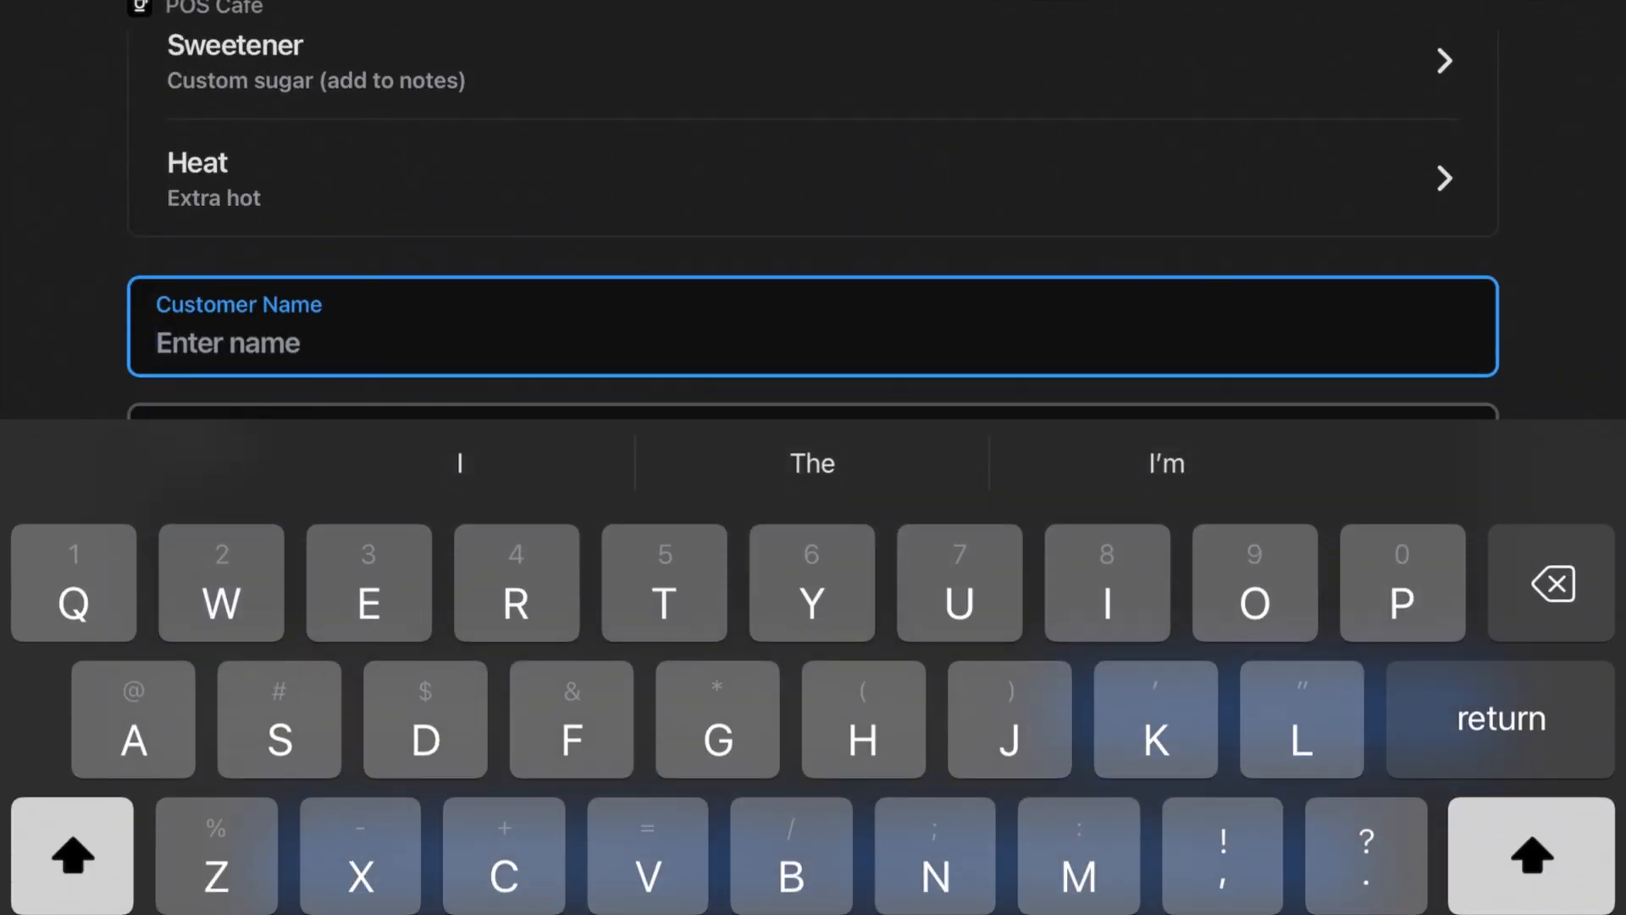
# - Fill in the customer's name and the note "4 sugars" for the Mocha, and add it to the cart
pyautogui.write('Carl')
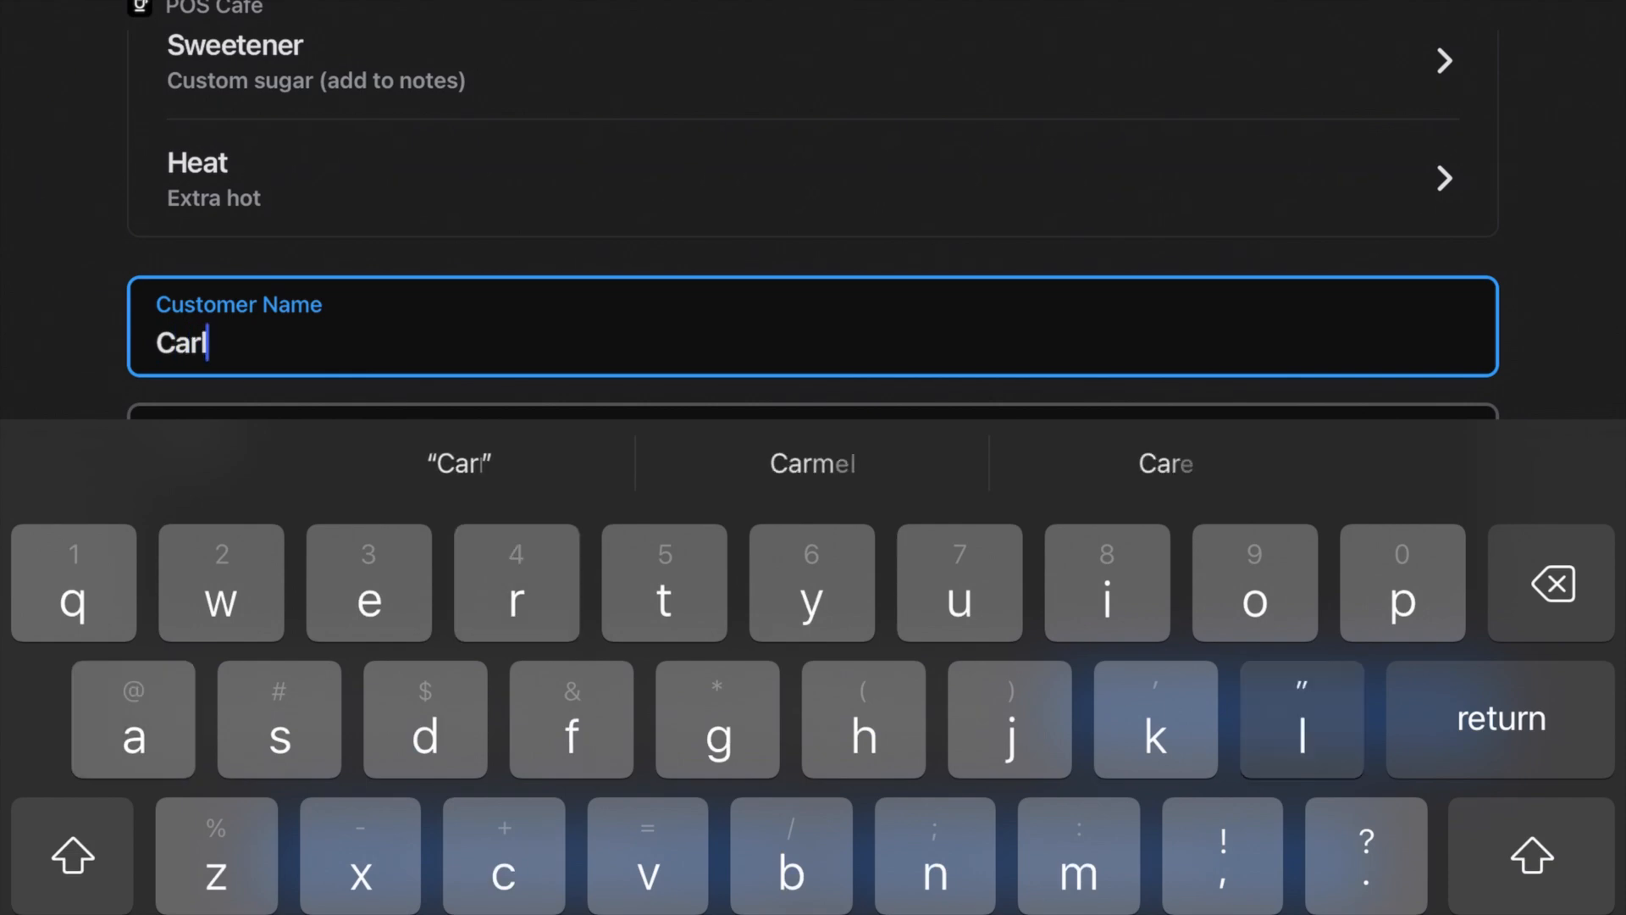
pyautogui.press('Return')
pyautogui.click(813, 619)
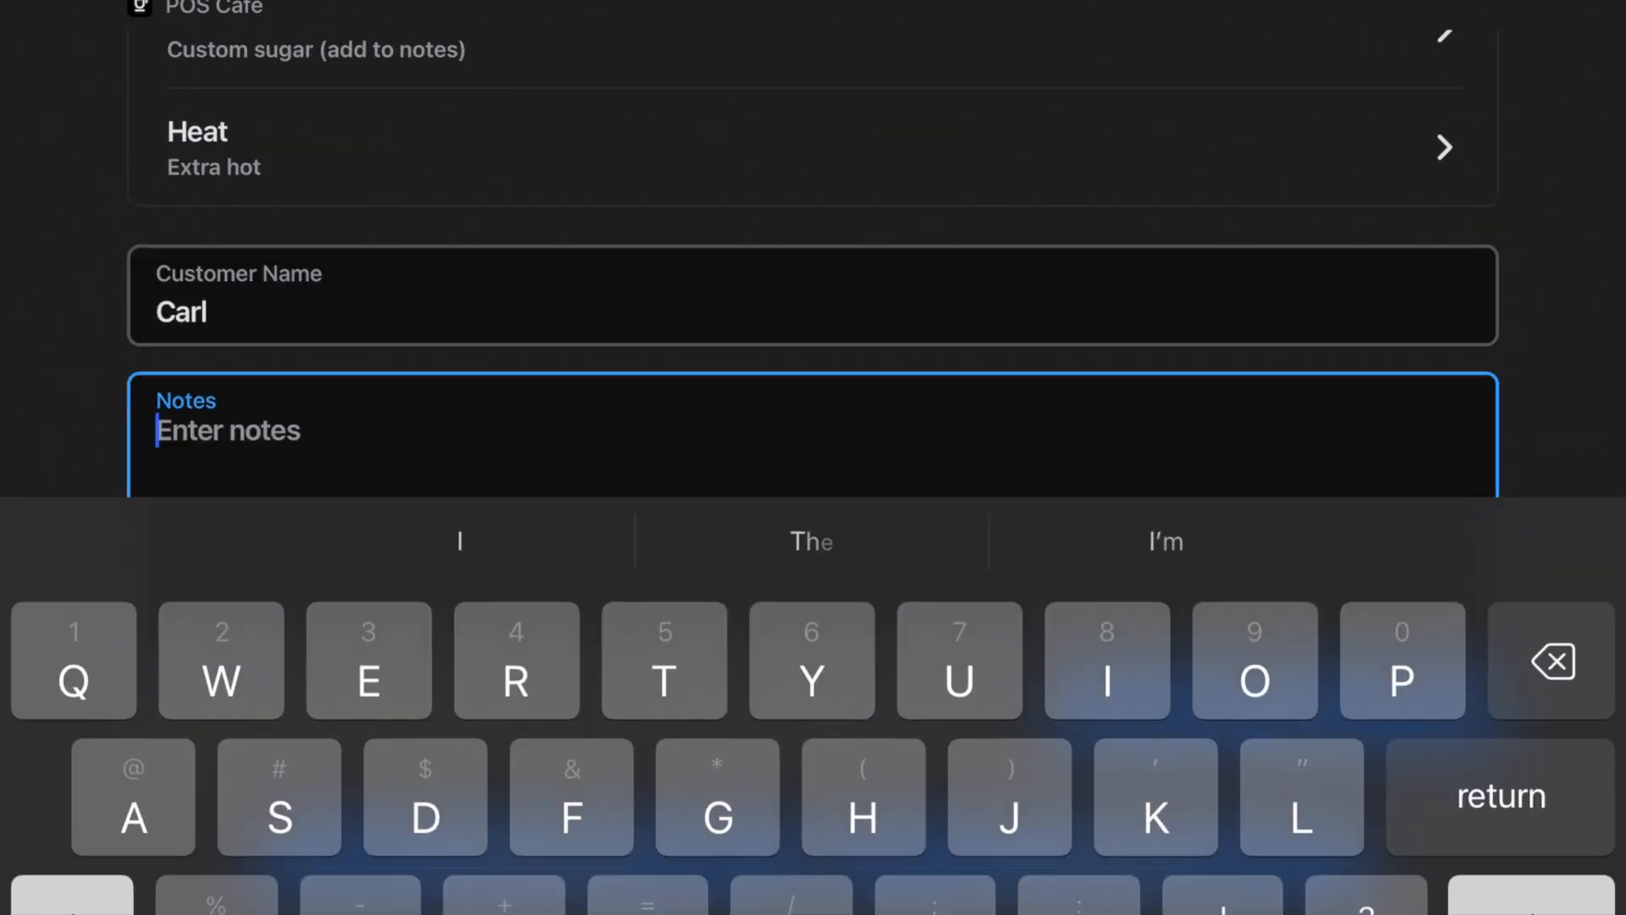
pyautogui.write('4 sugars')
pyautogui.press('Return')
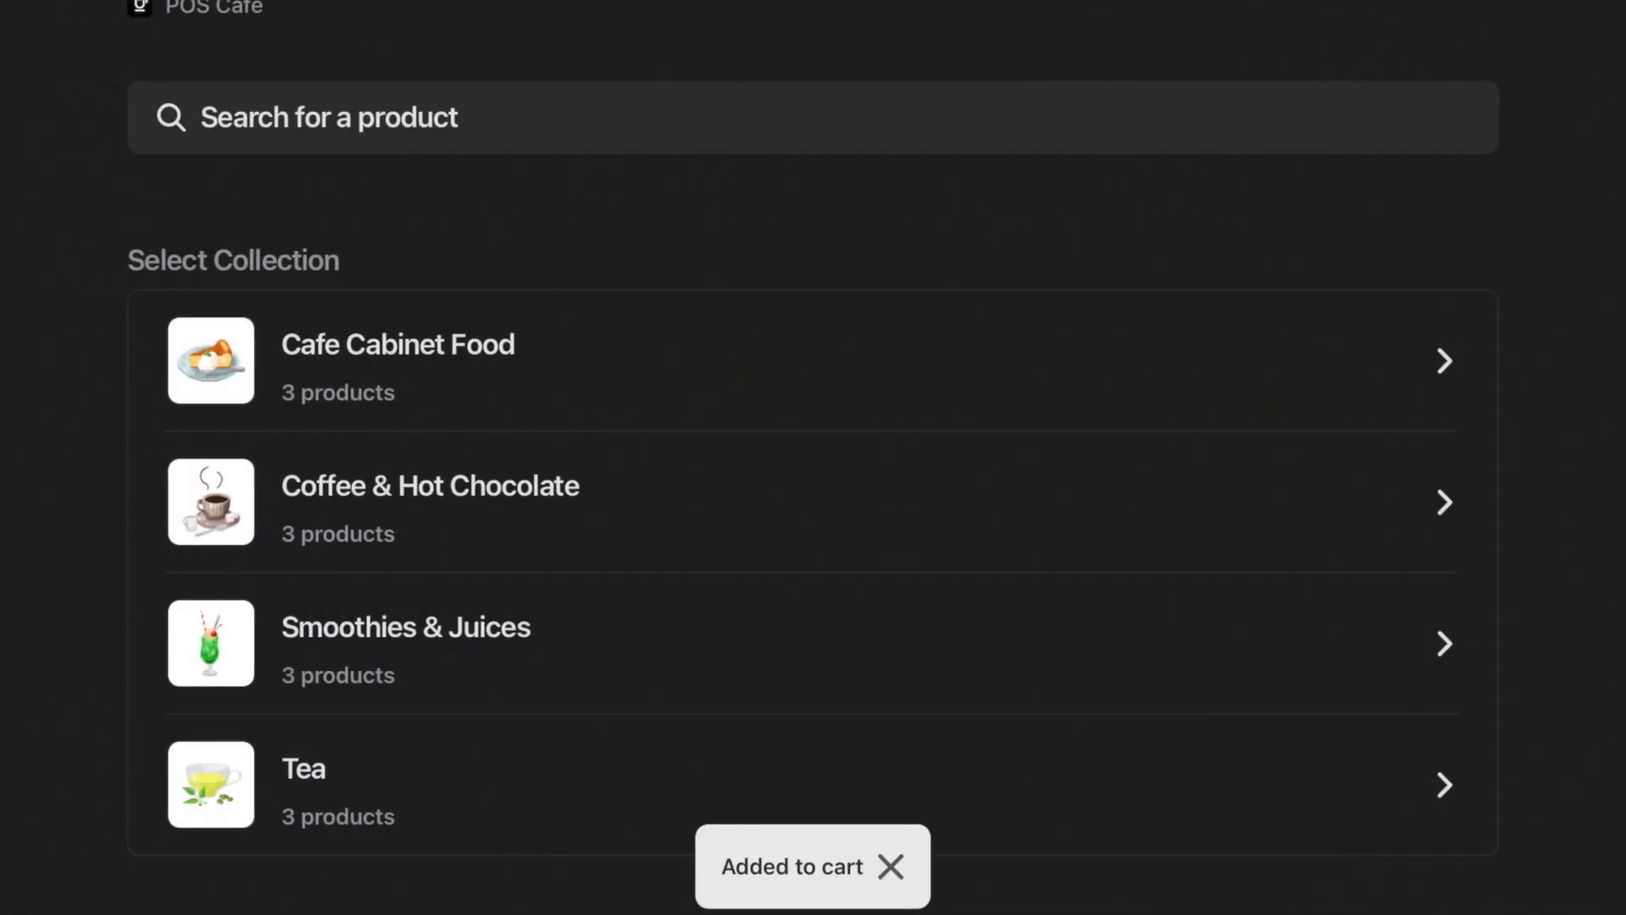
# - Choose Strawberry Cheesecake from Cafe Cabinet Food and replace its No extras option with Whipped cream and Chocolate Shavings
pyautogui.click(813, 359)
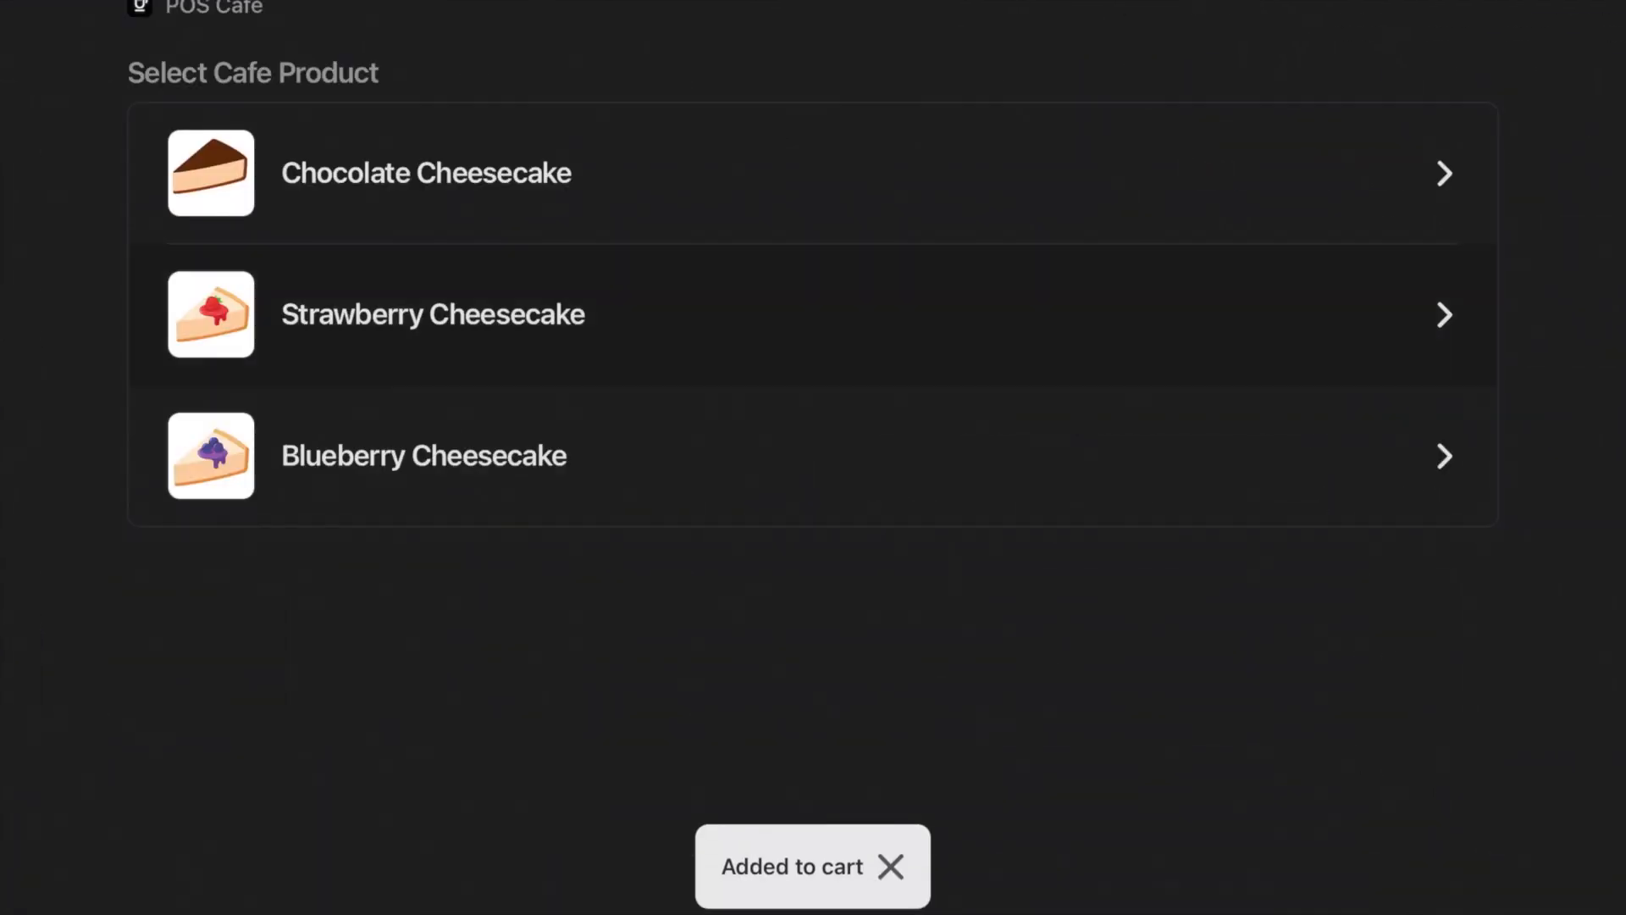
pyautogui.click(813, 314)
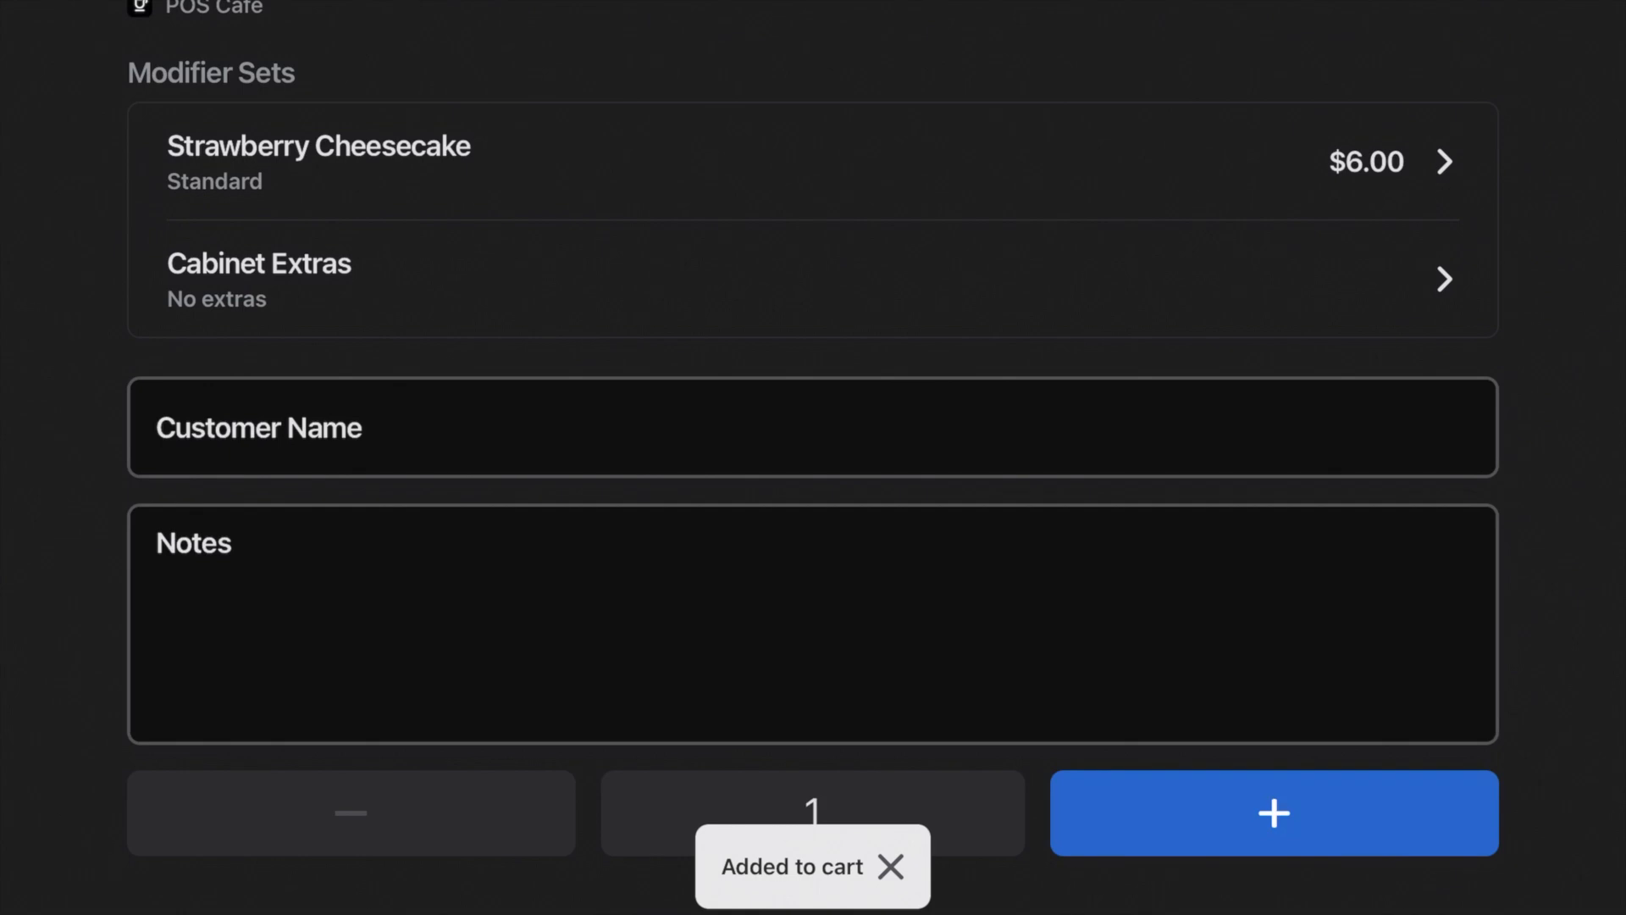
pyautogui.click(813, 276)
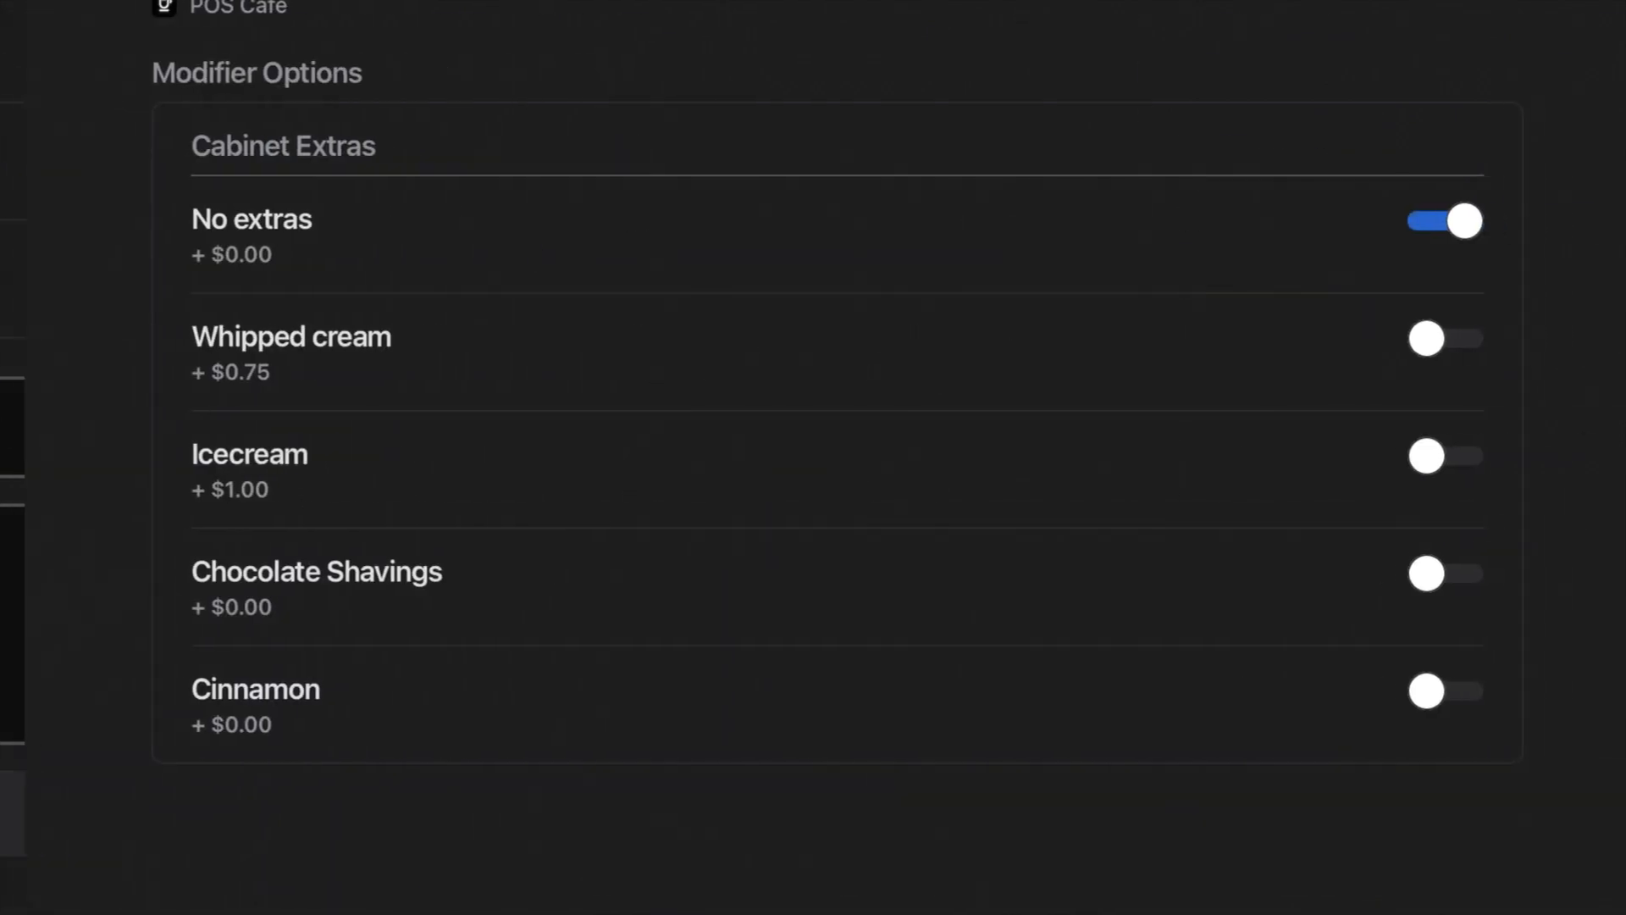
pyautogui.click(1427, 221)
pyautogui.click(1421, 338)
pyautogui.click(1422, 573)
pyautogui.click(140, 7)
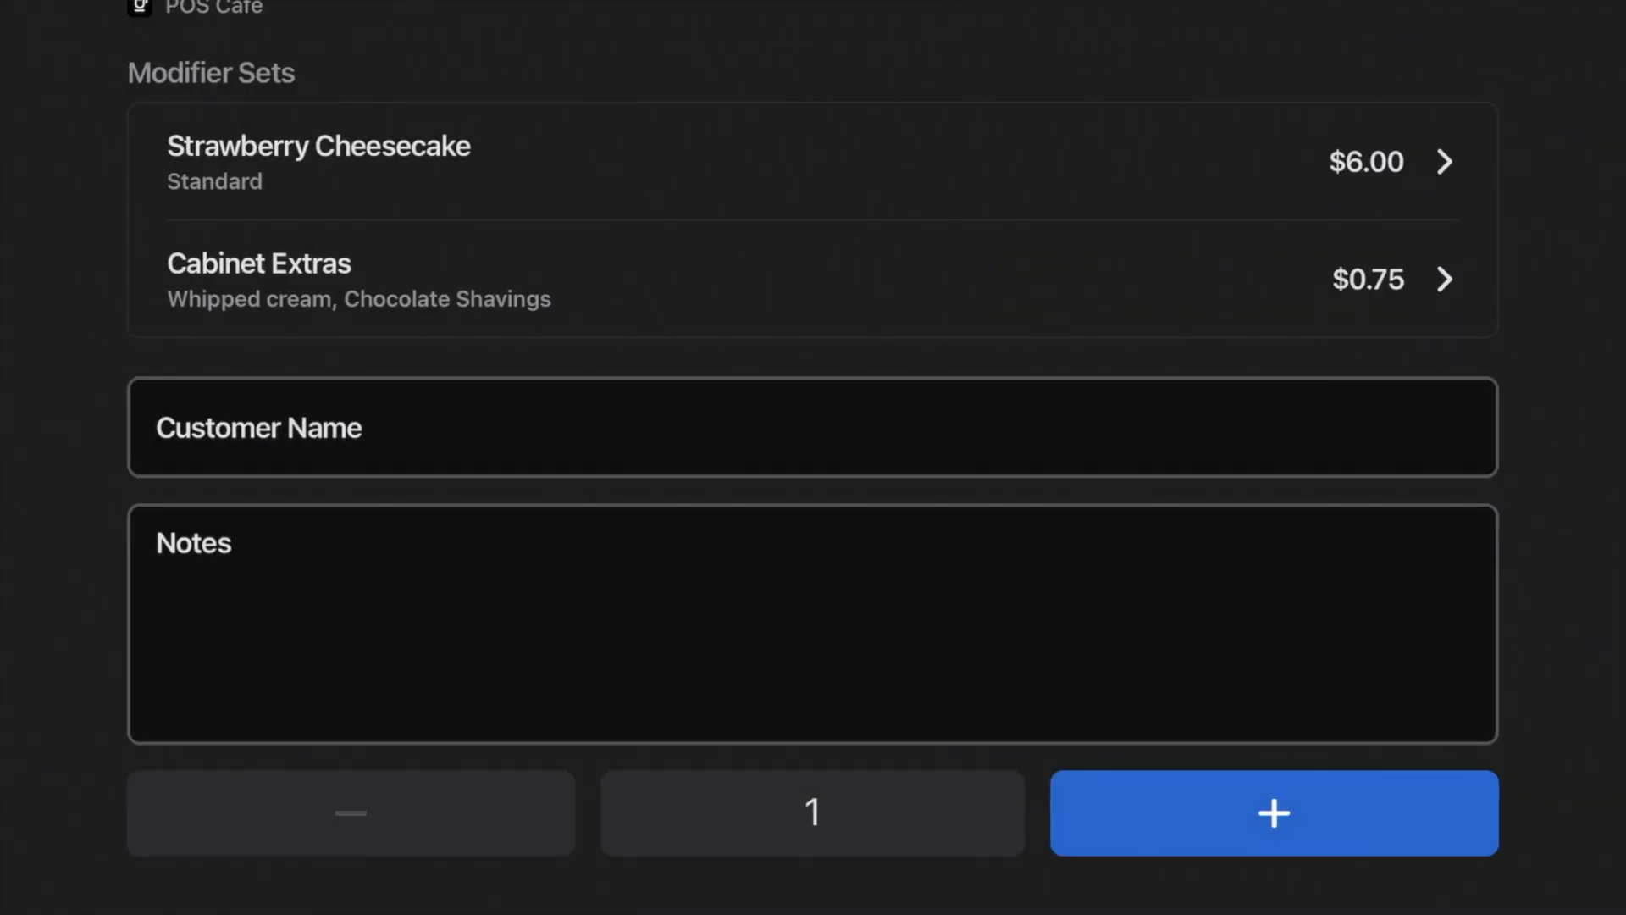